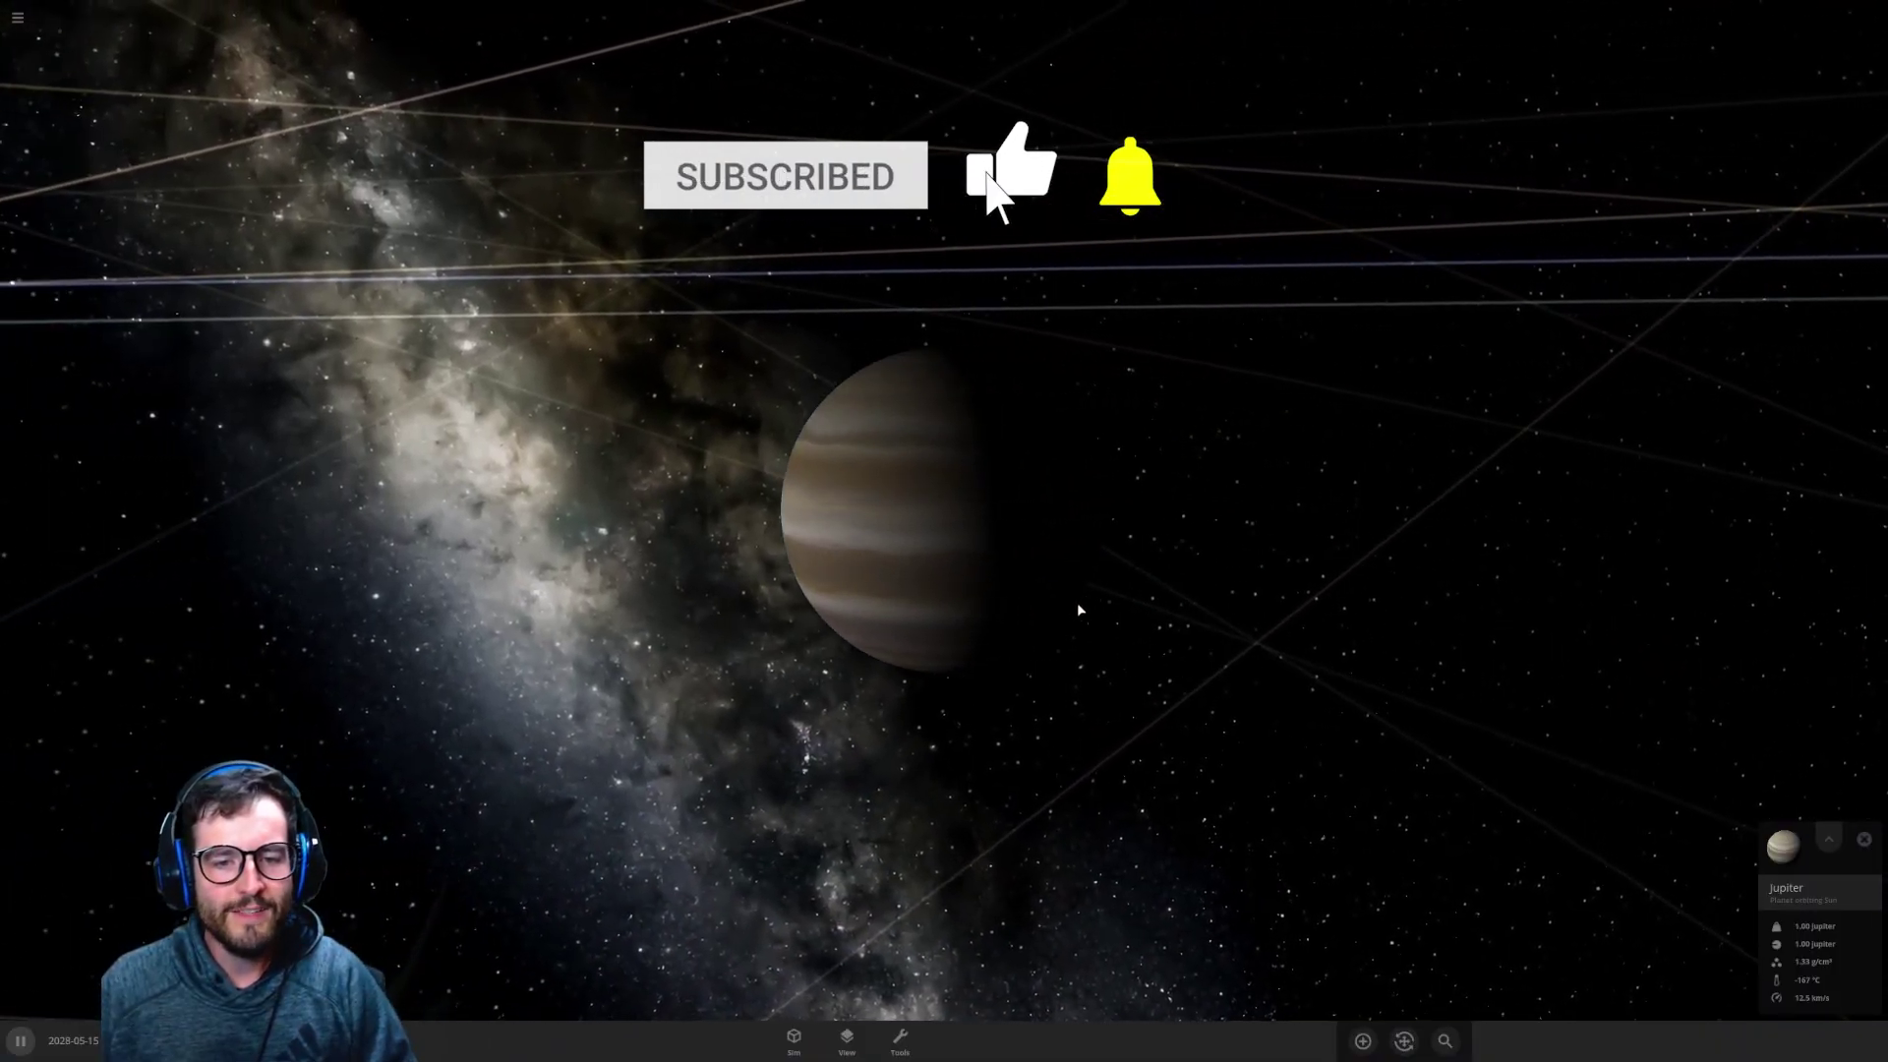
# Step: Open Jupiter's full properties and show its material composition
pyautogui.moveTo(1071, 608); pyautogui.dragTo(813, 590)
pyautogui.scroll(3, 813, 590)
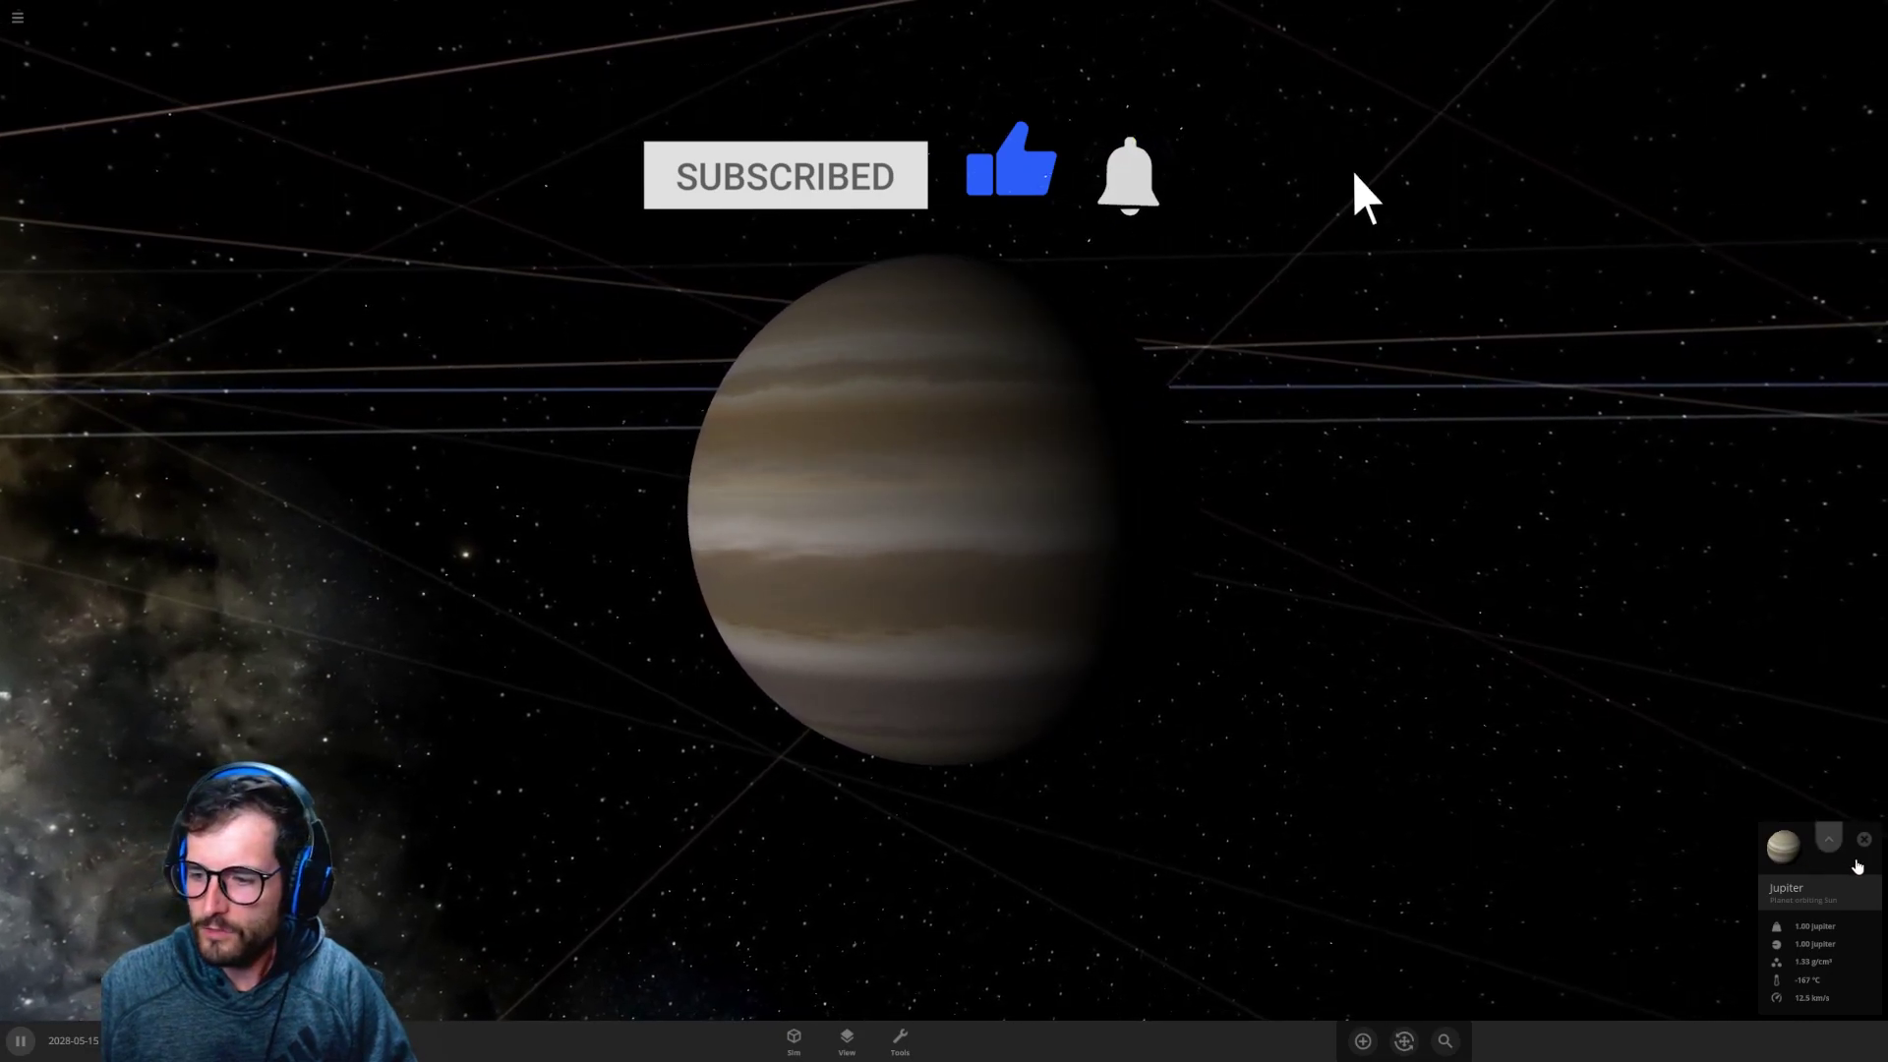
pyautogui.click(1828, 844)
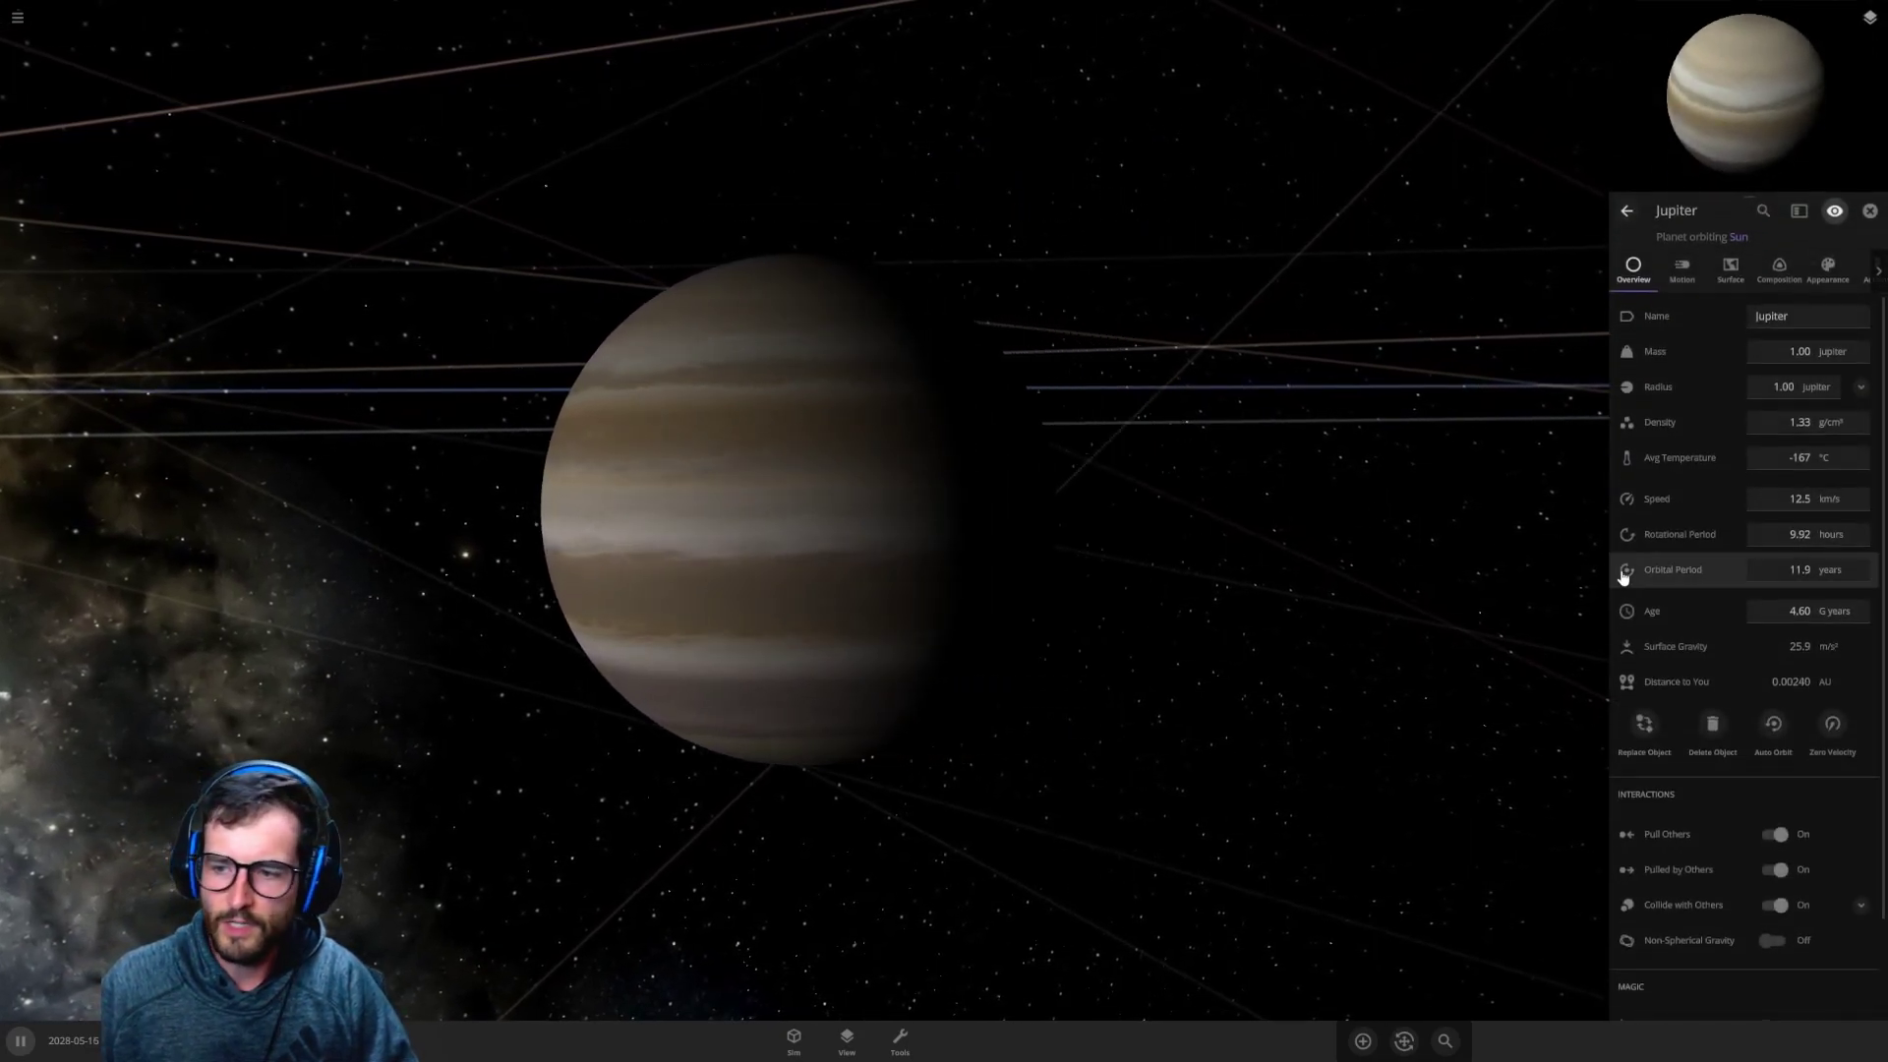
pyautogui.click(1796, 272)
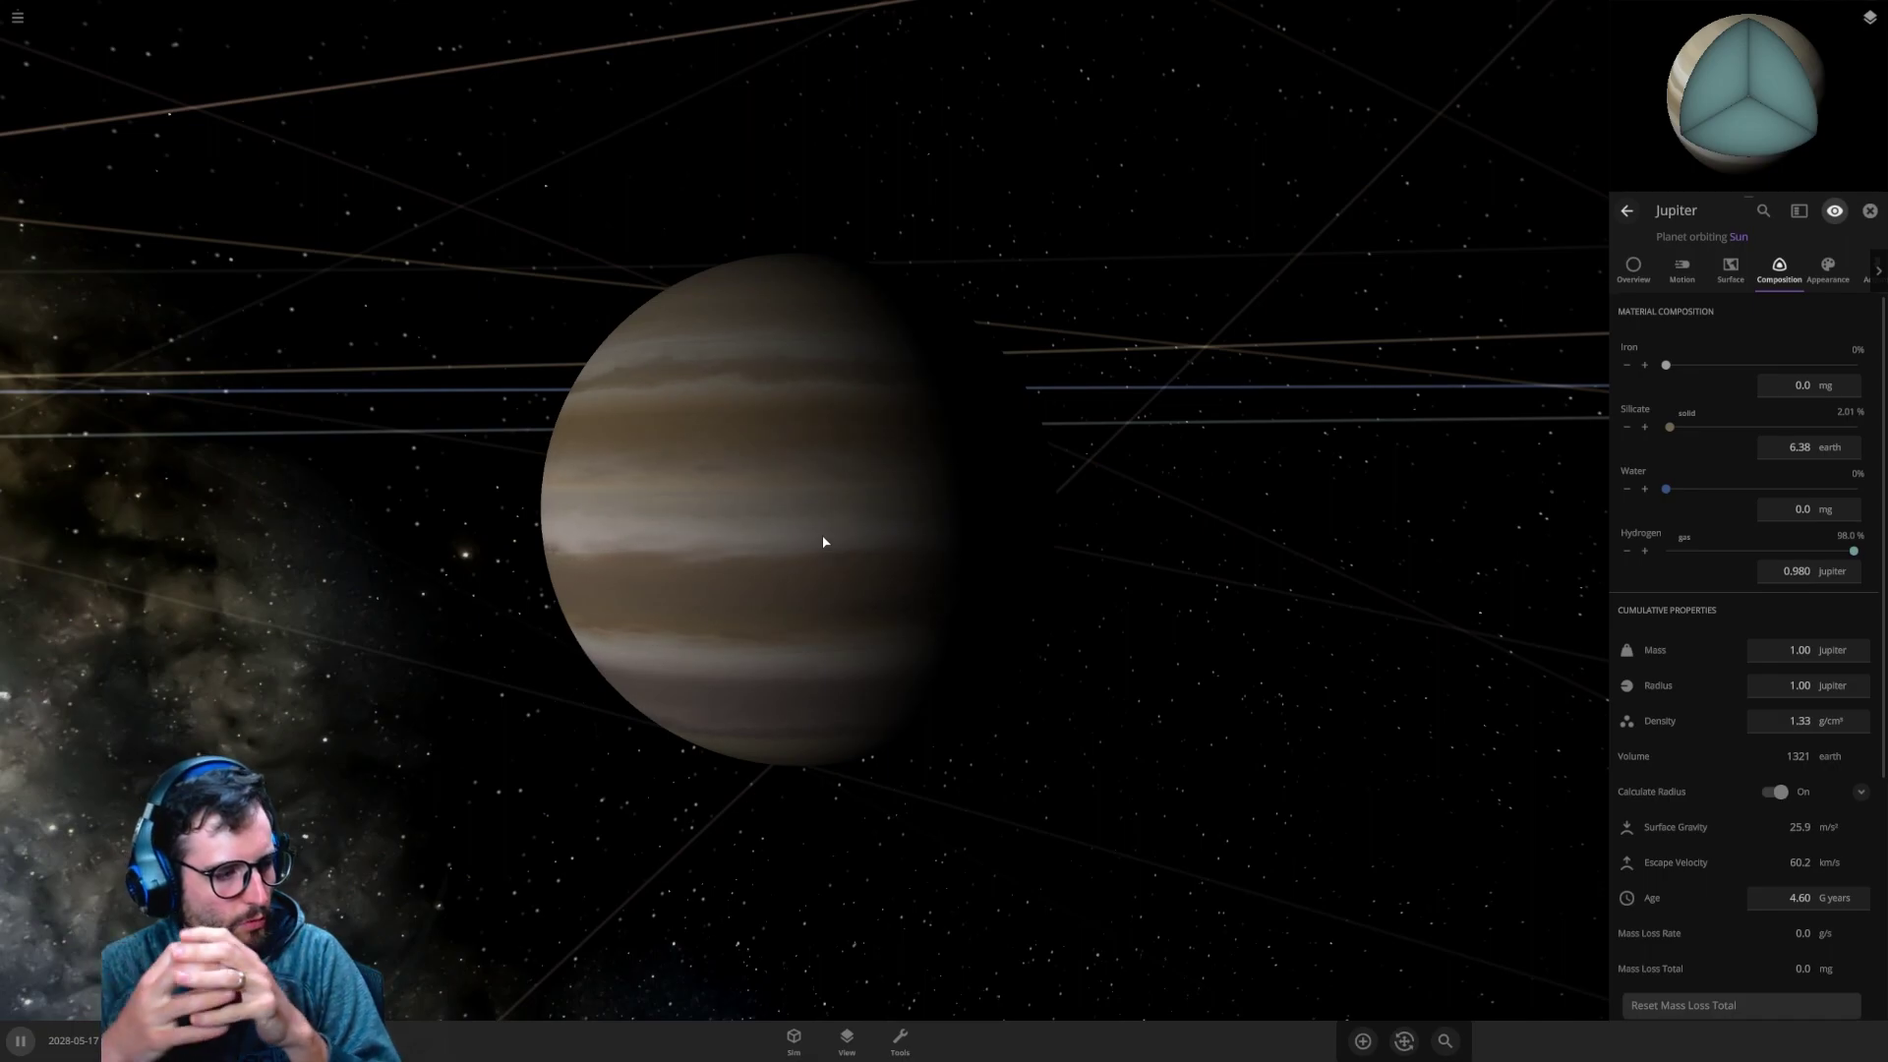
# Step: Switch from Jupiter to the Sun, focusing the view on it and showing its composition
pyautogui.scroll(-10, 834, 511)
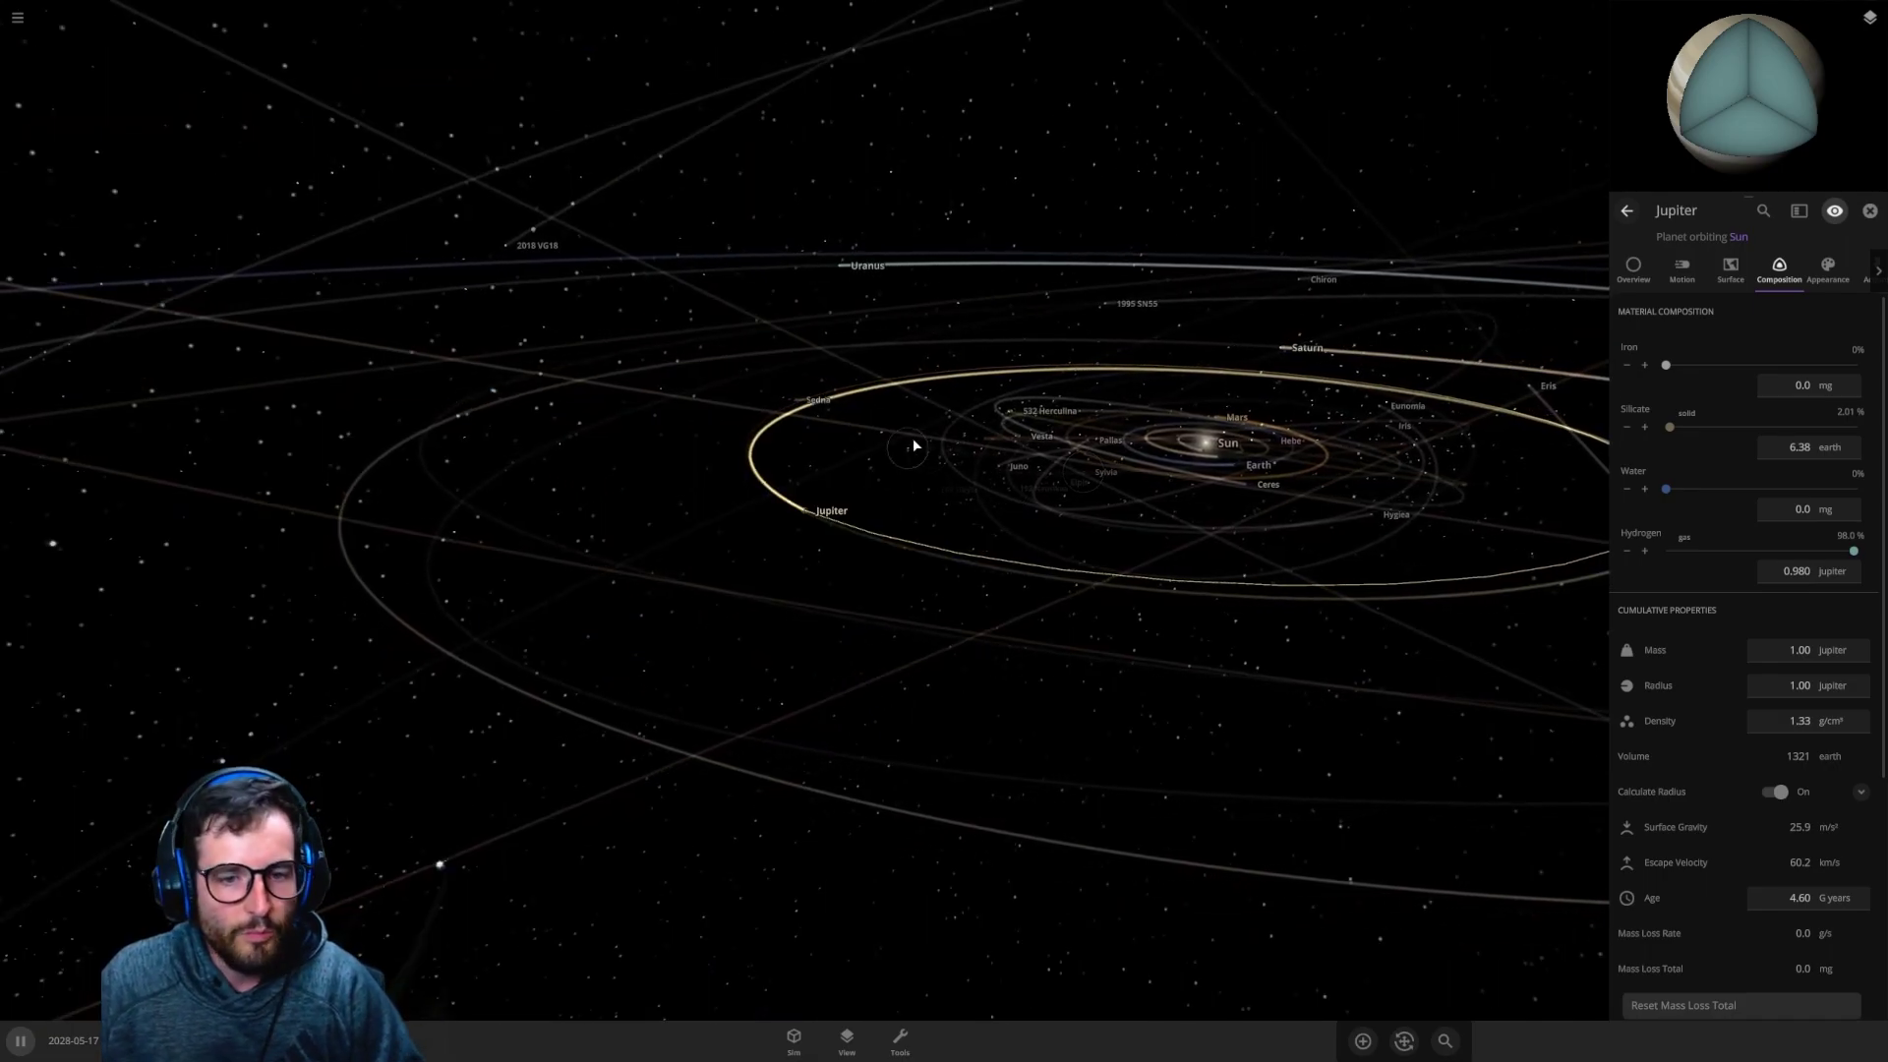
pyautogui.moveTo(915, 443); pyautogui.dragTo(1006, 489)
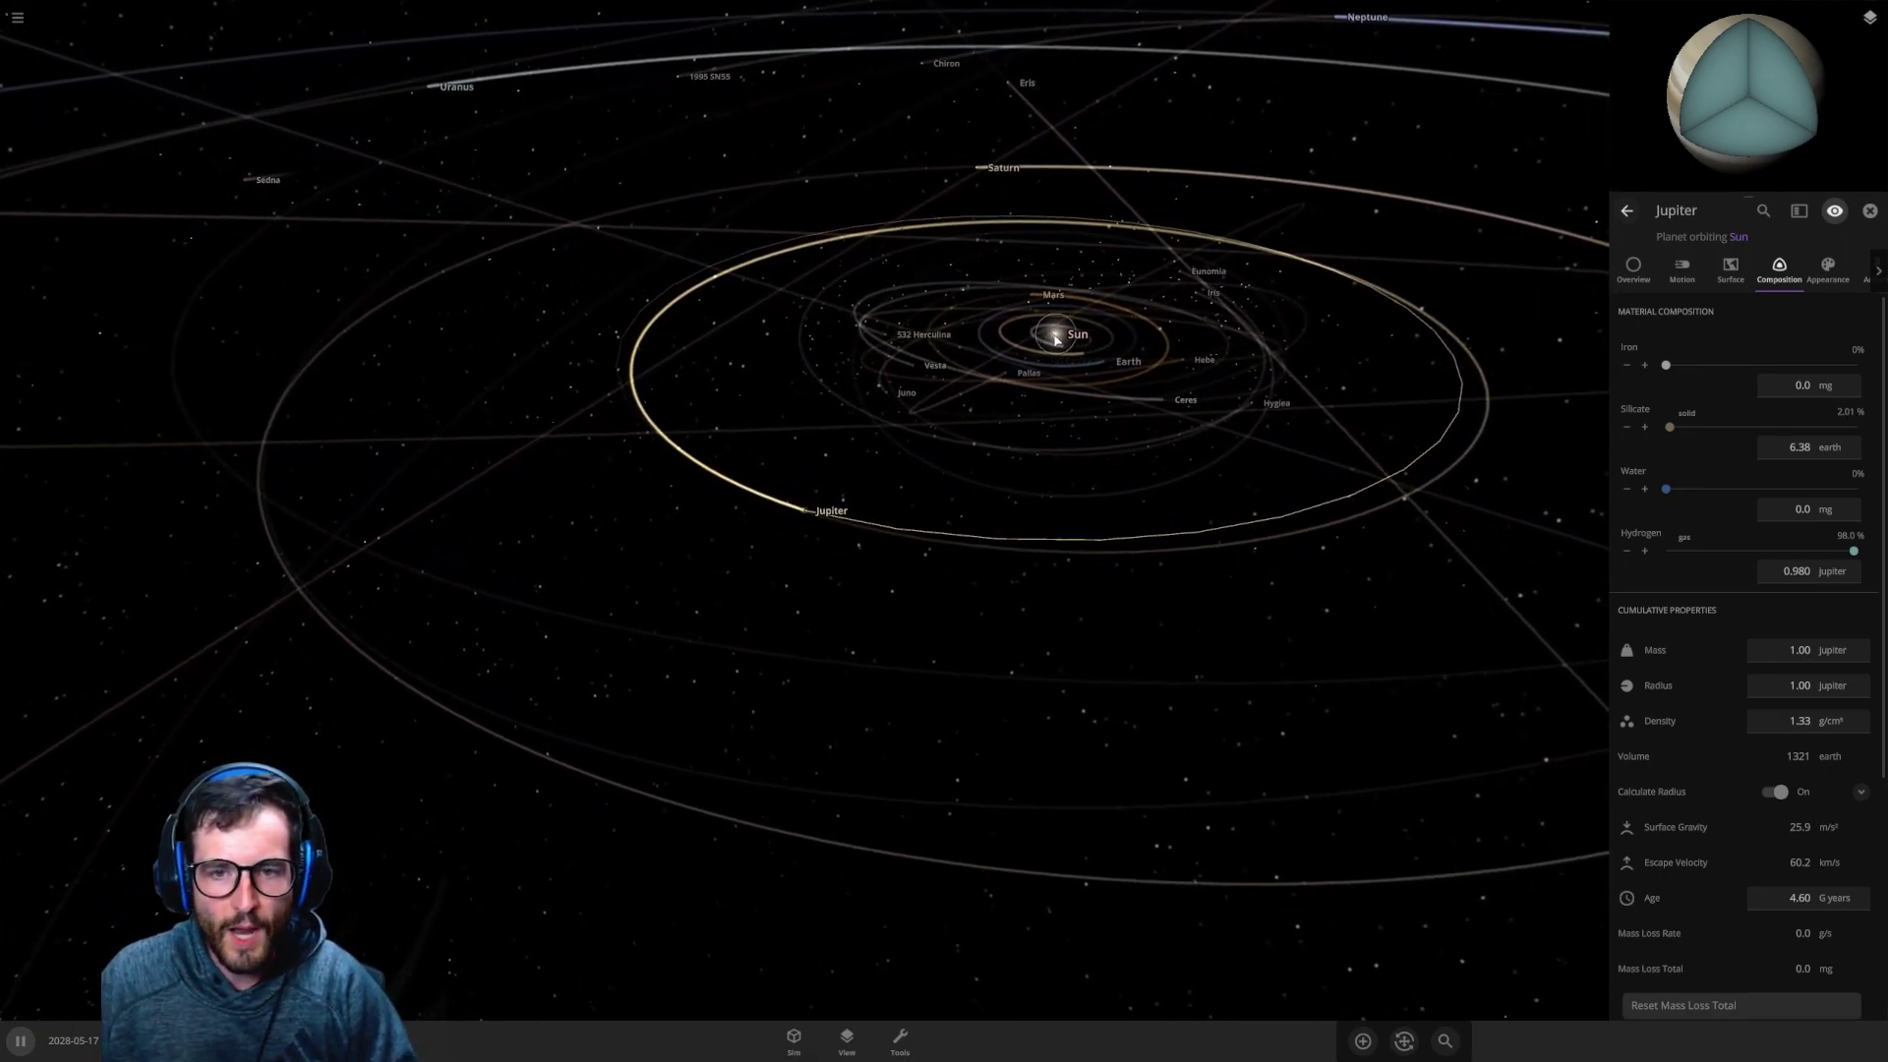
pyautogui.click(1067, 344)
pyautogui.scroll(5, 1135, 359)
pyautogui.scroll(-5, 1135, 356)
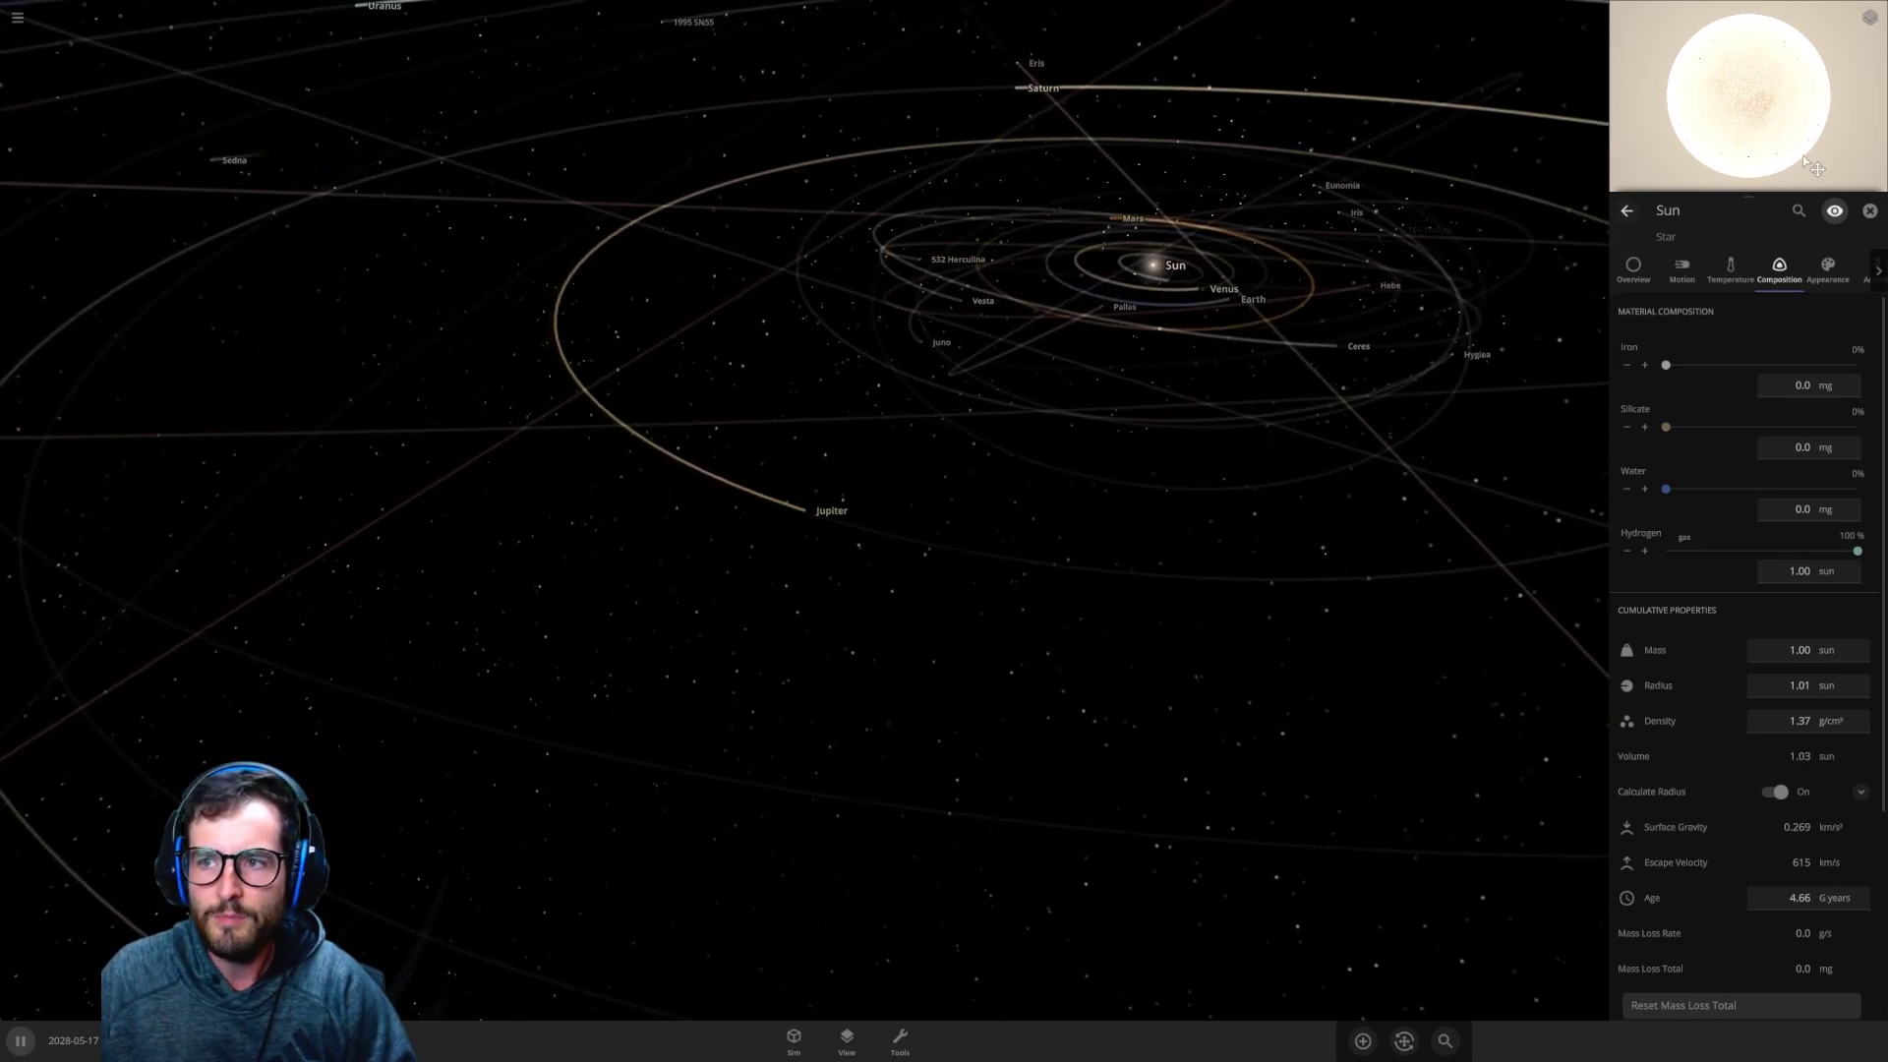
pyautogui.doubleClick(1153, 271)
pyautogui.click(944, 446)
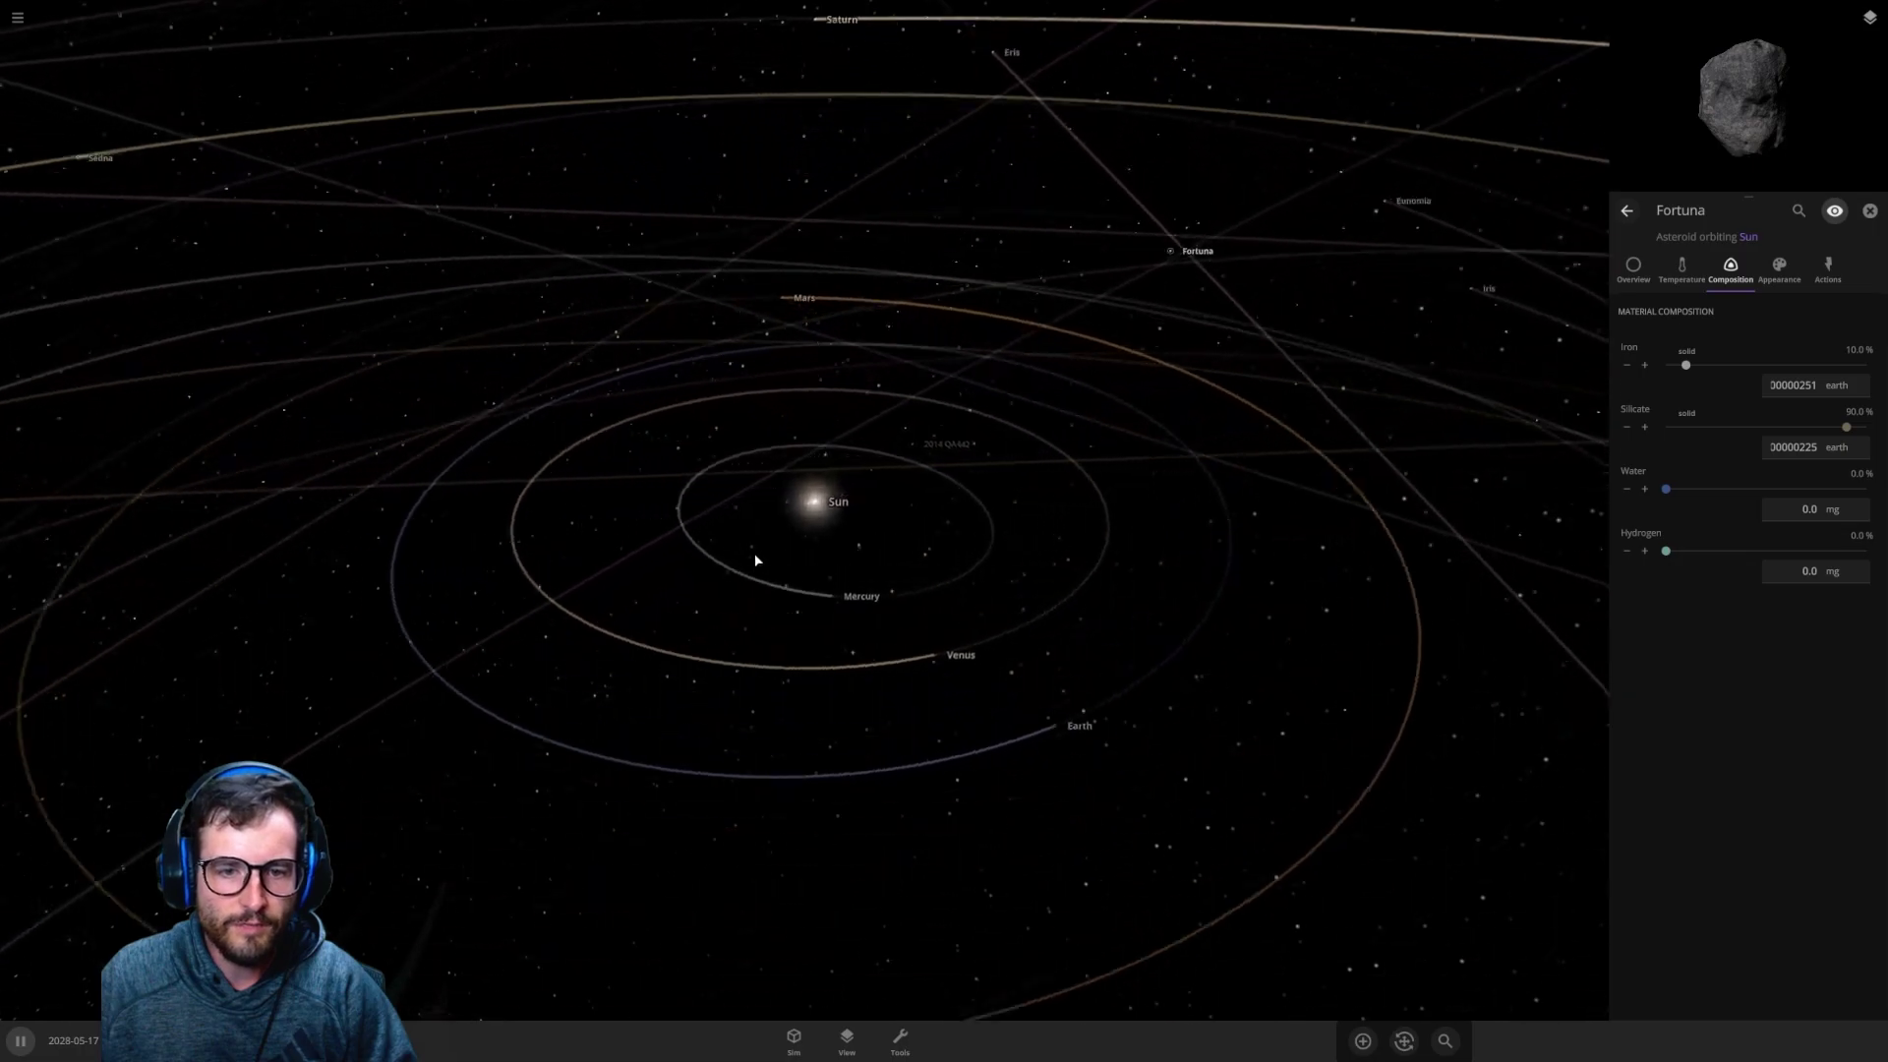
pyautogui.click(777, 565)
pyautogui.scroll(-5, 829, 624)
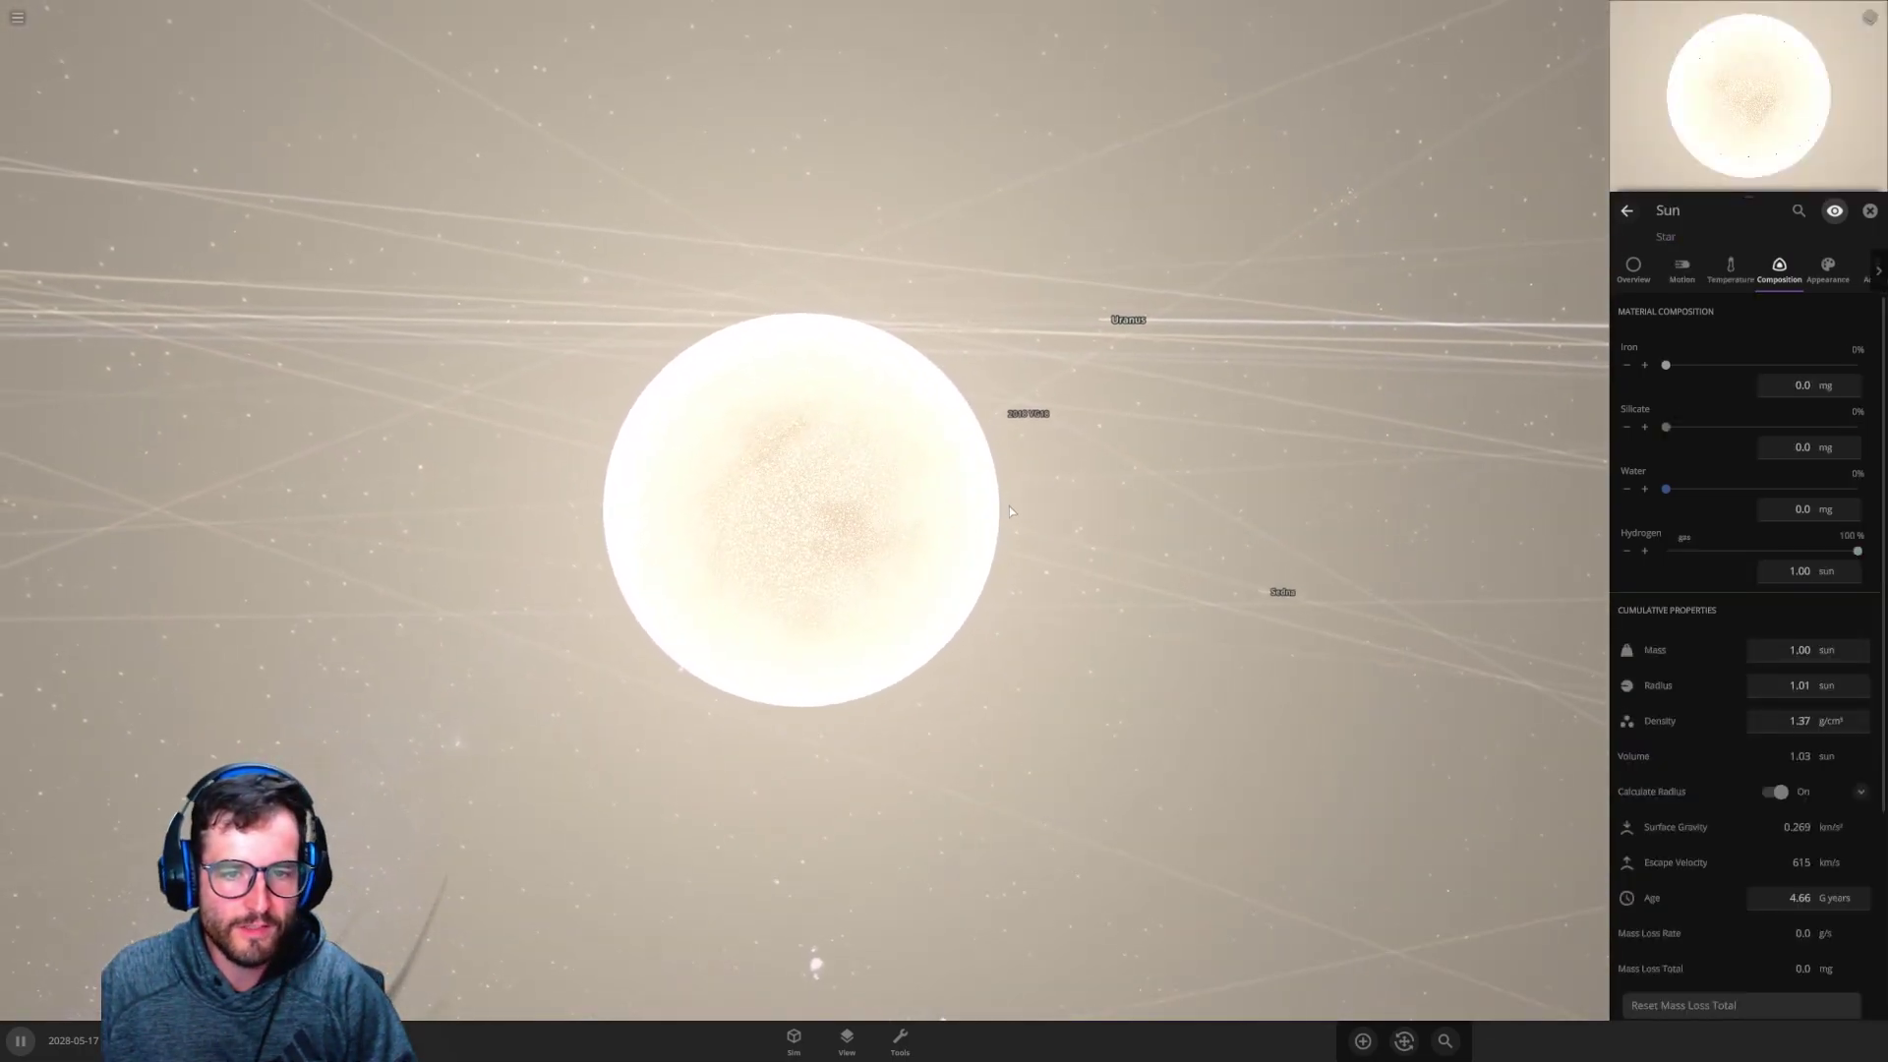
# Step: Examine the Sun's surface and glow up close from several angles and distances
pyautogui.scroll(-3, 866, 526)
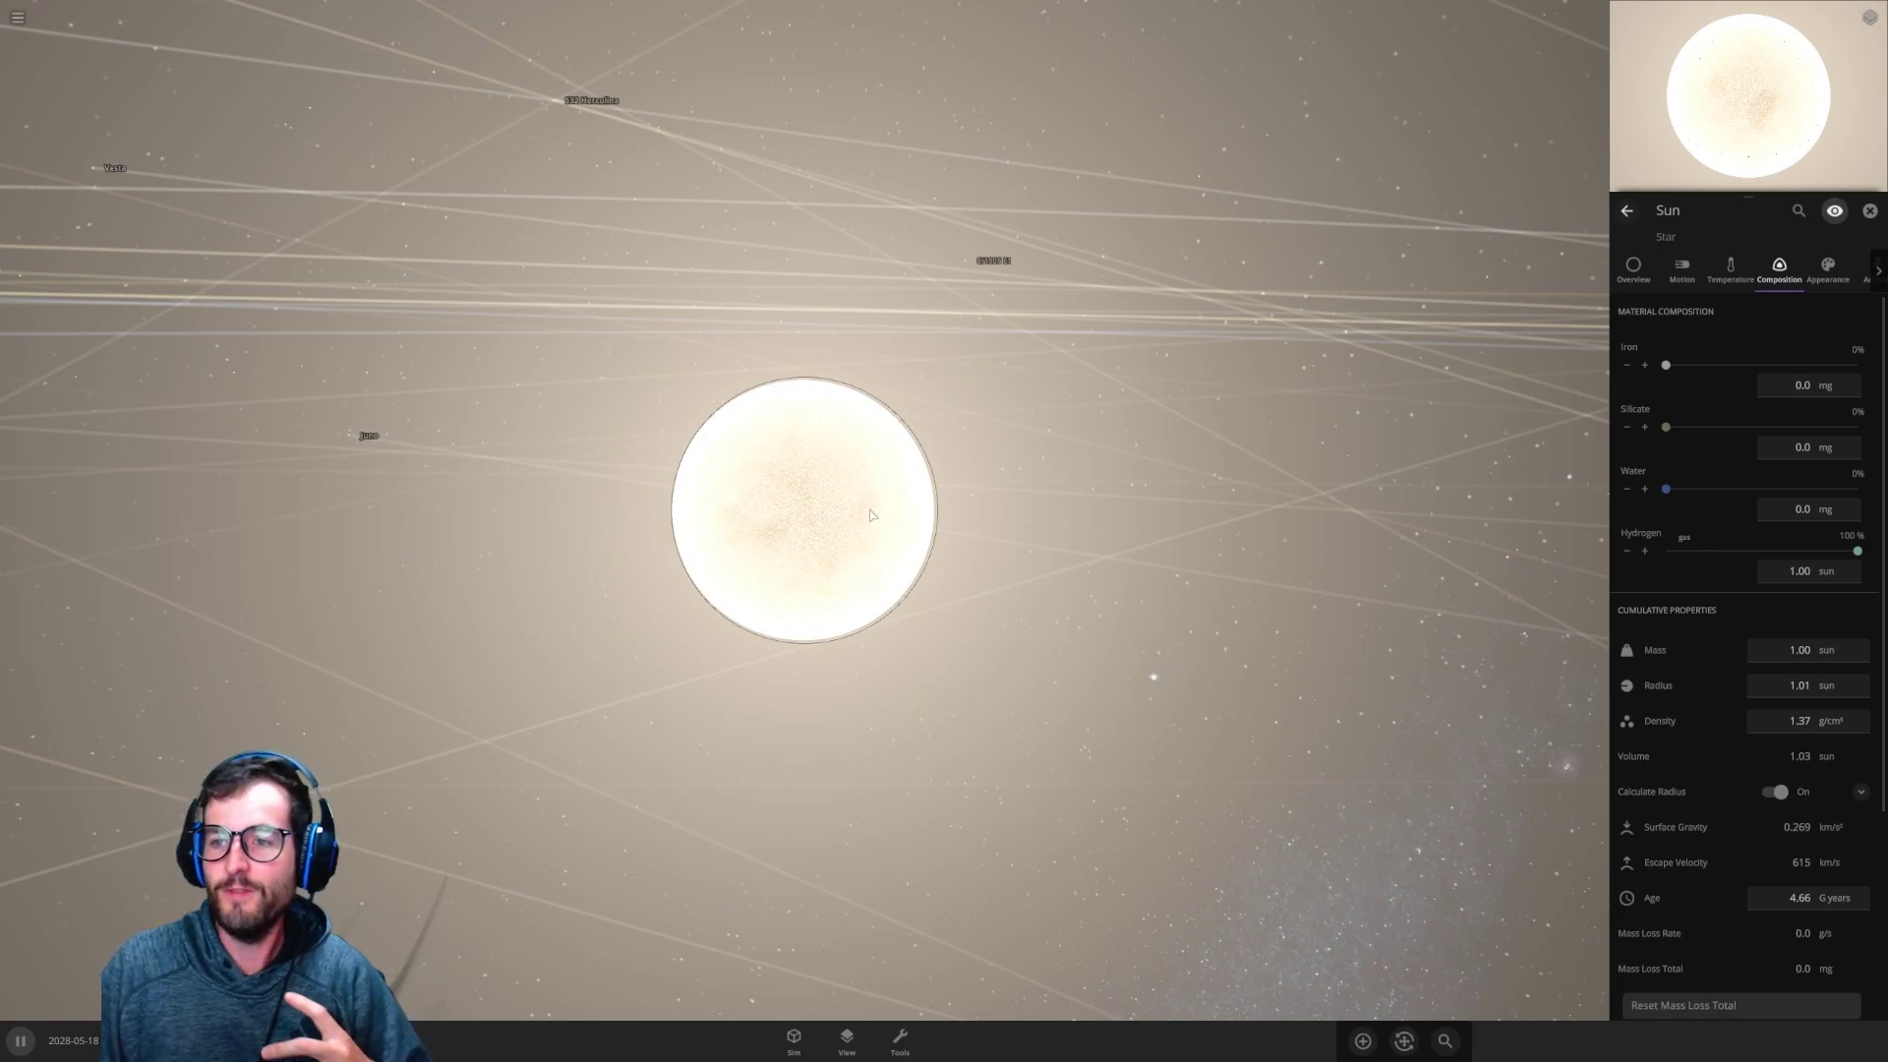
pyautogui.moveTo(752, 335); pyautogui.dragTo(907, 497)
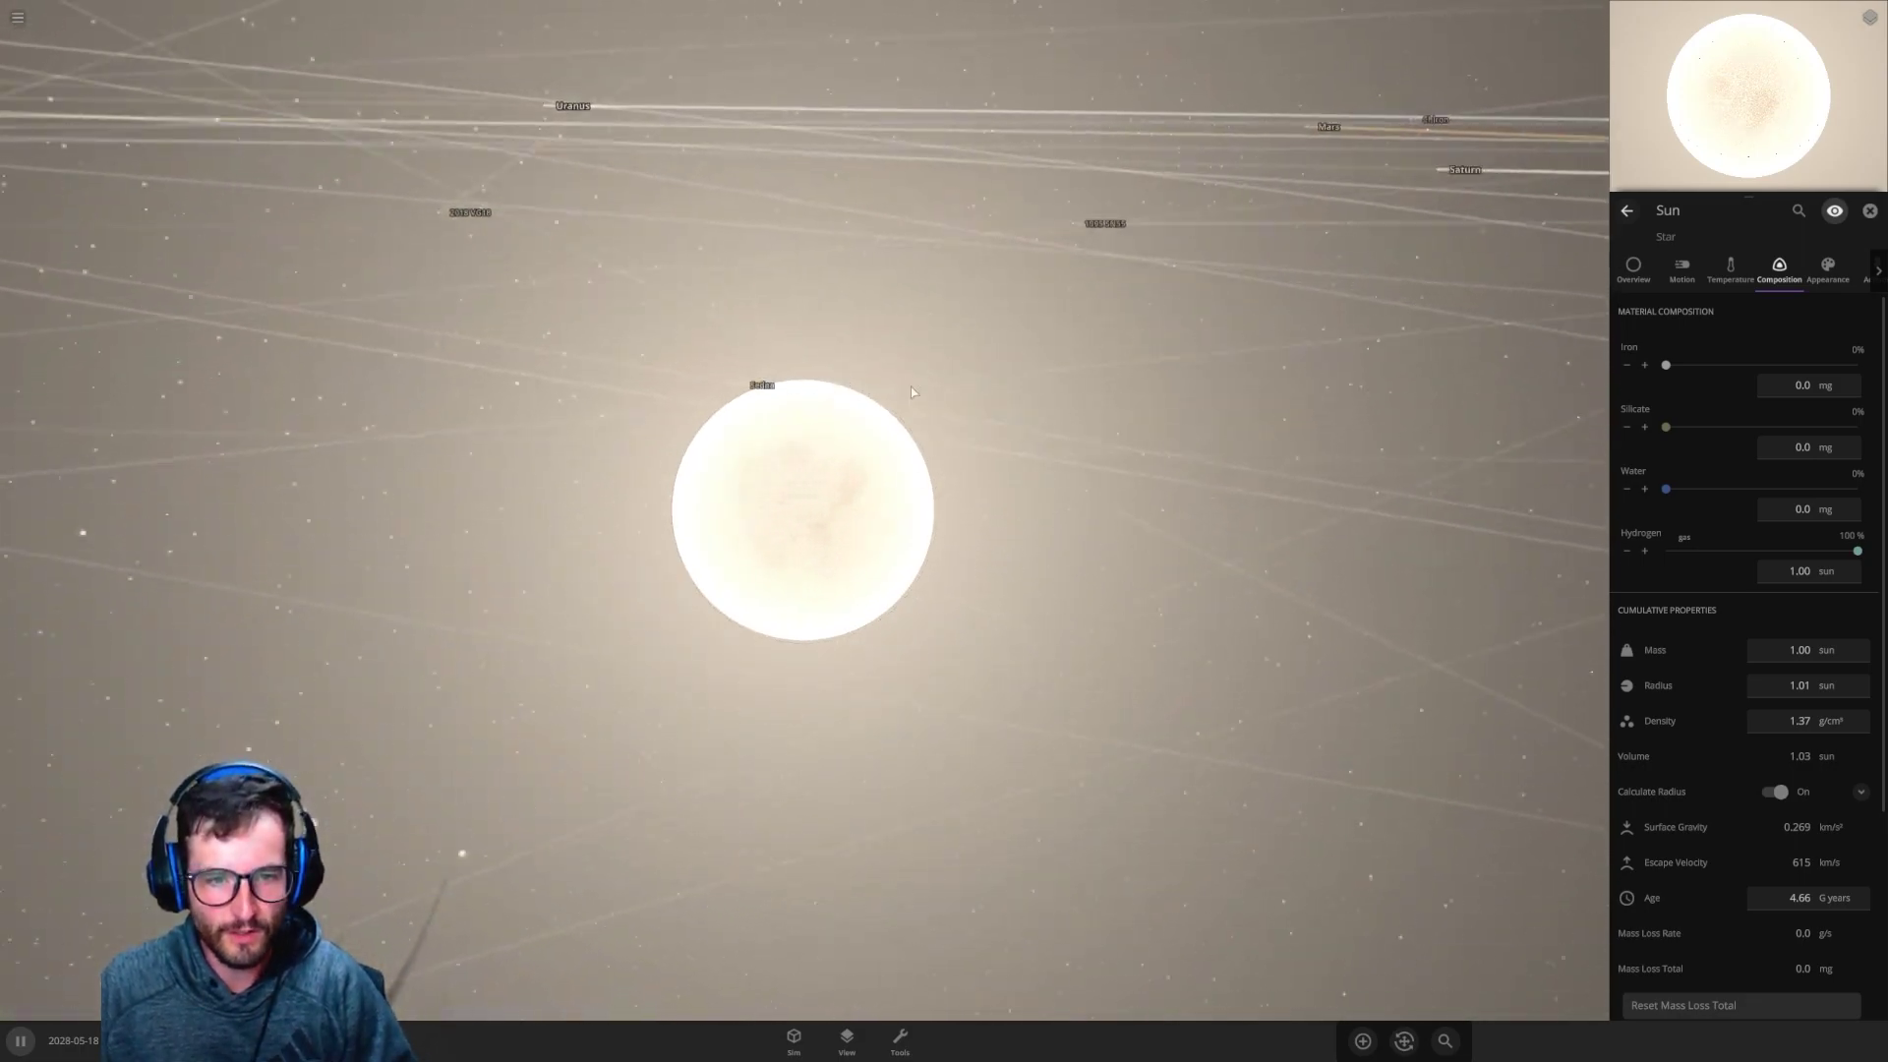
pyautogui.scroll(-4, 990, 597)
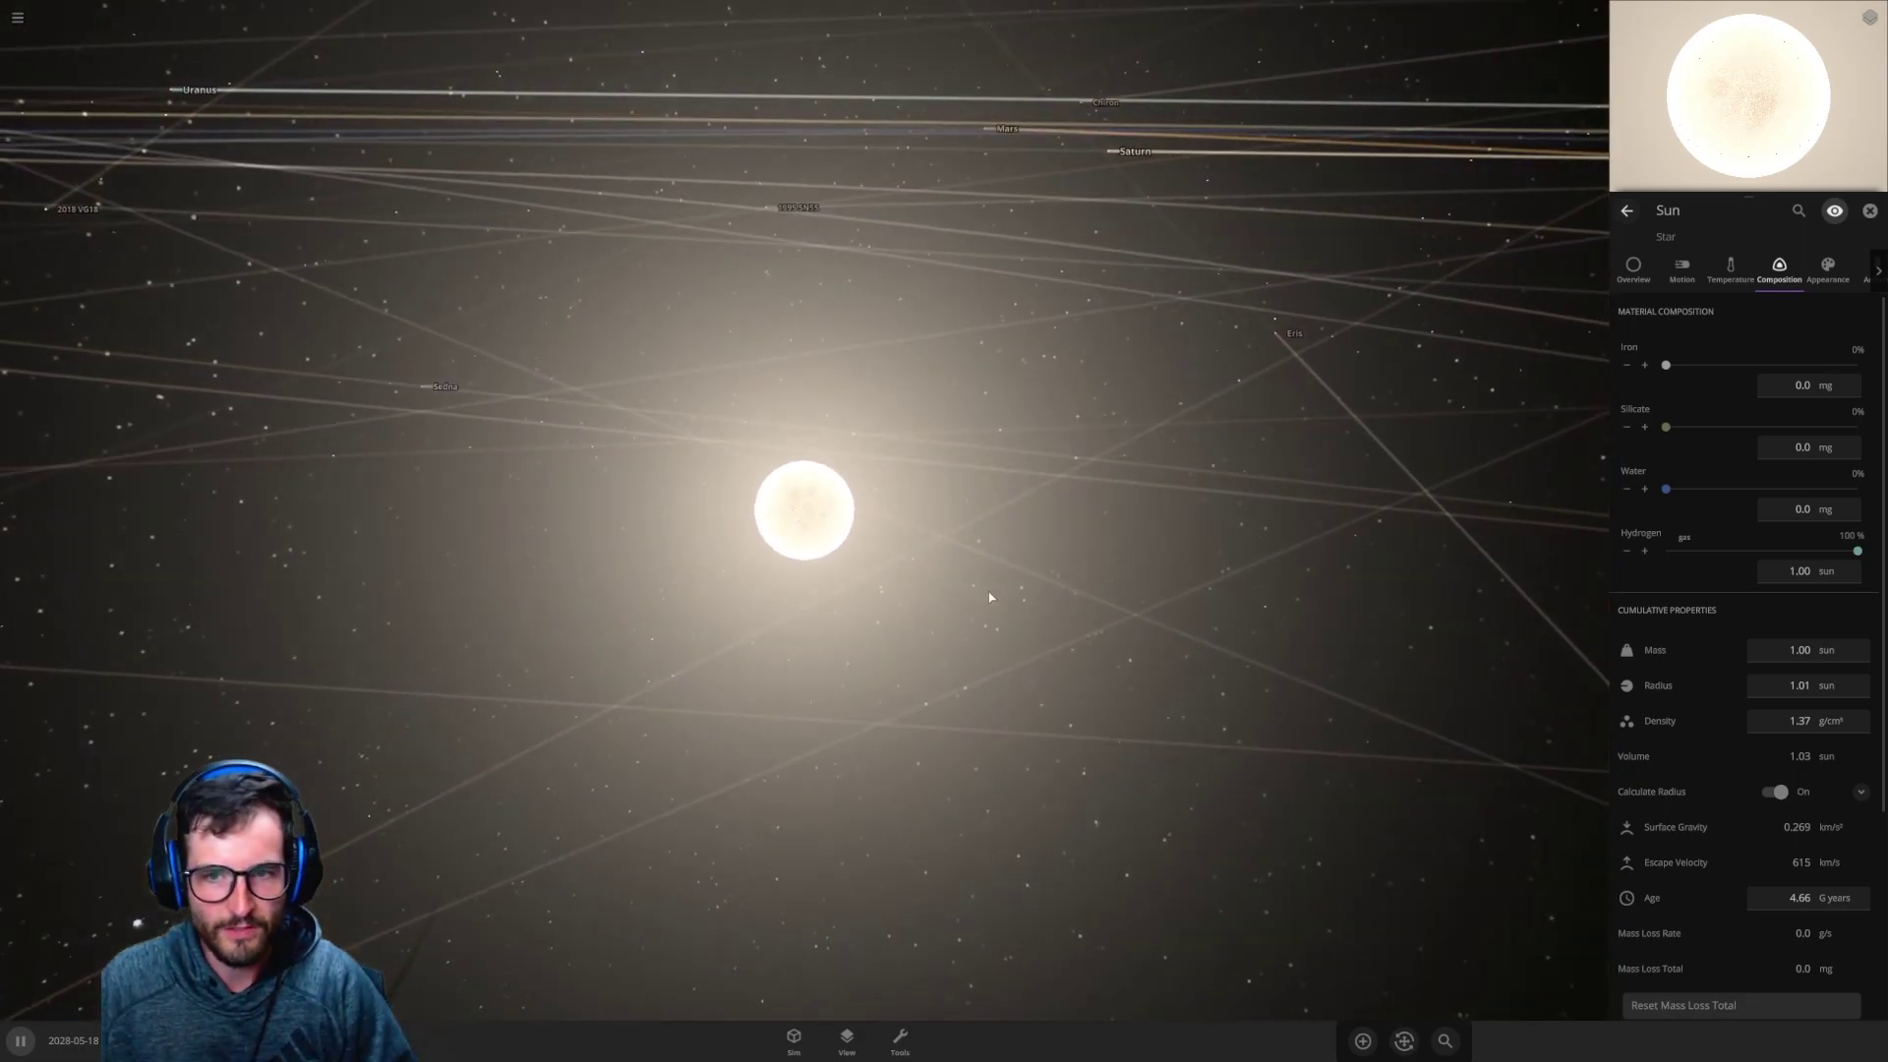
pyautogui.scroll(4, 989, 597)
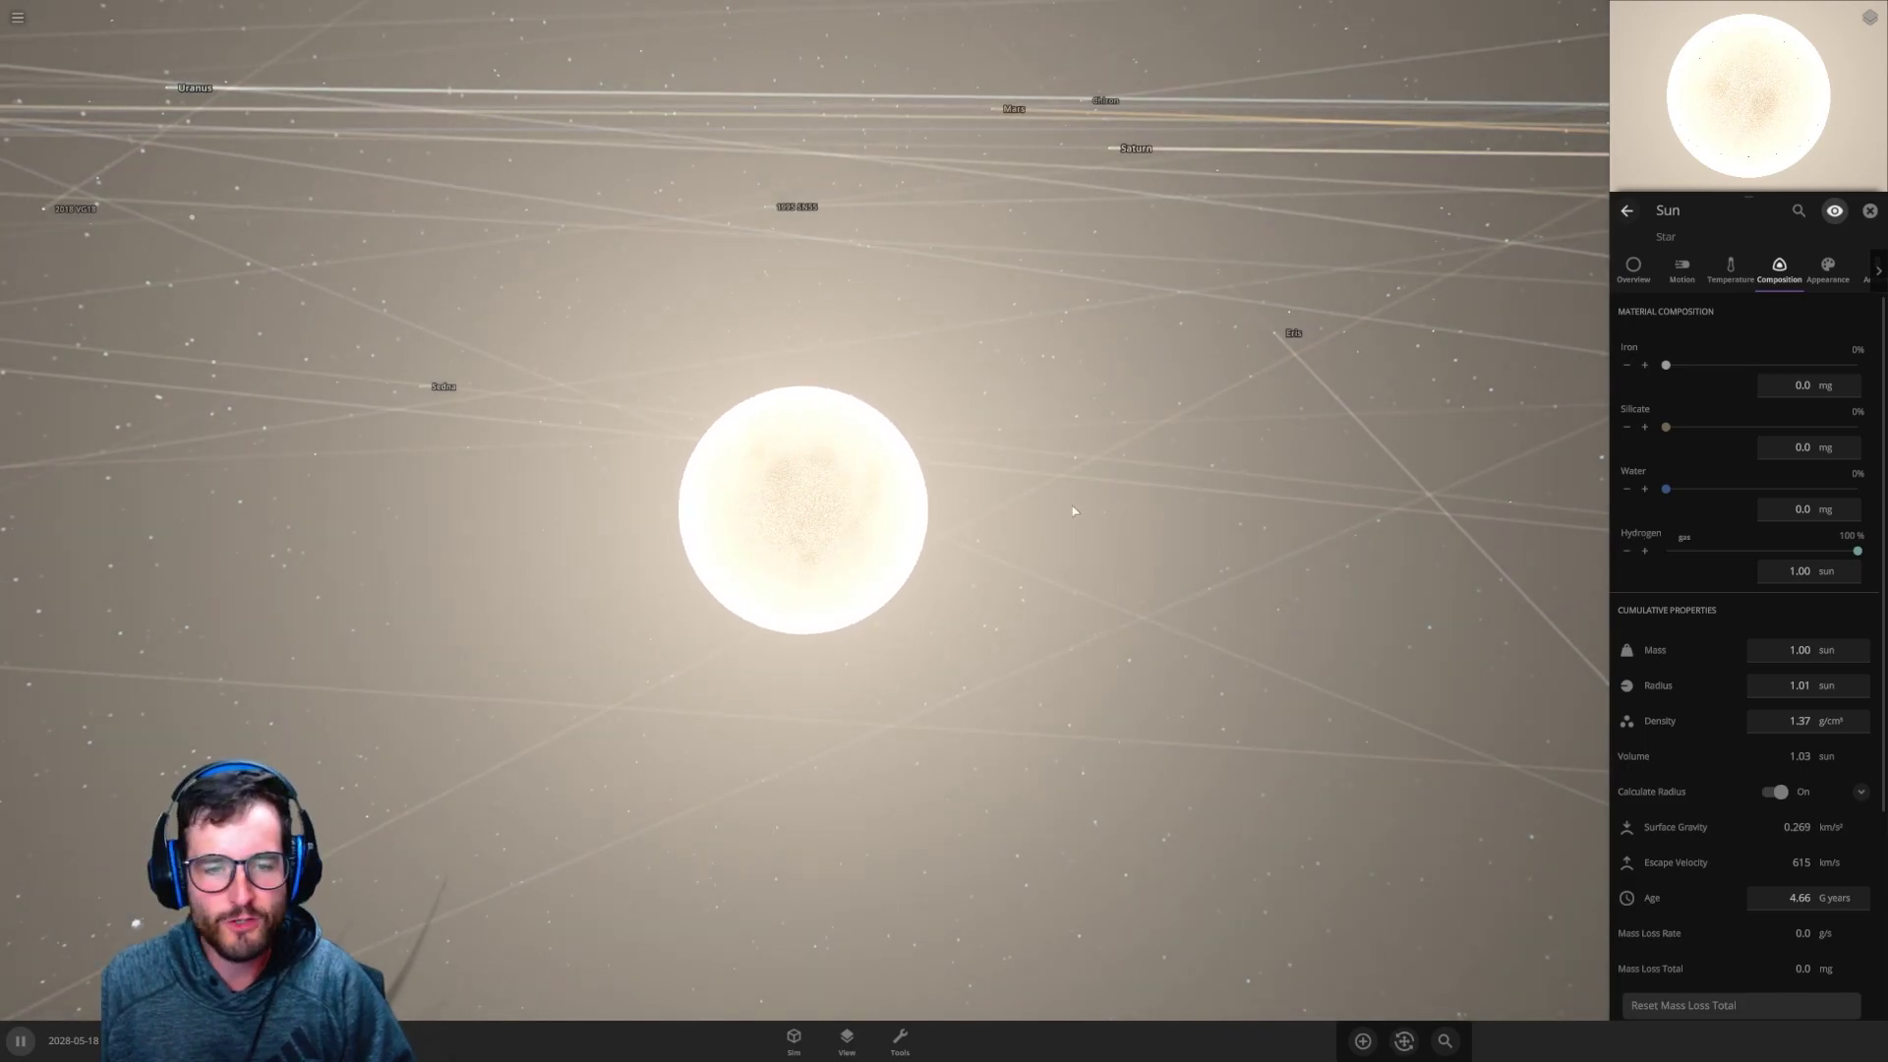
pyautogui.moveTo(1074, 511); pyautogui.dragTo(822, 515)
pyautogui.scroll(-10, 822, 515)
pyautogui.scroll(6, 823, 515)
pyautogui.scroll(4, 823, 516)
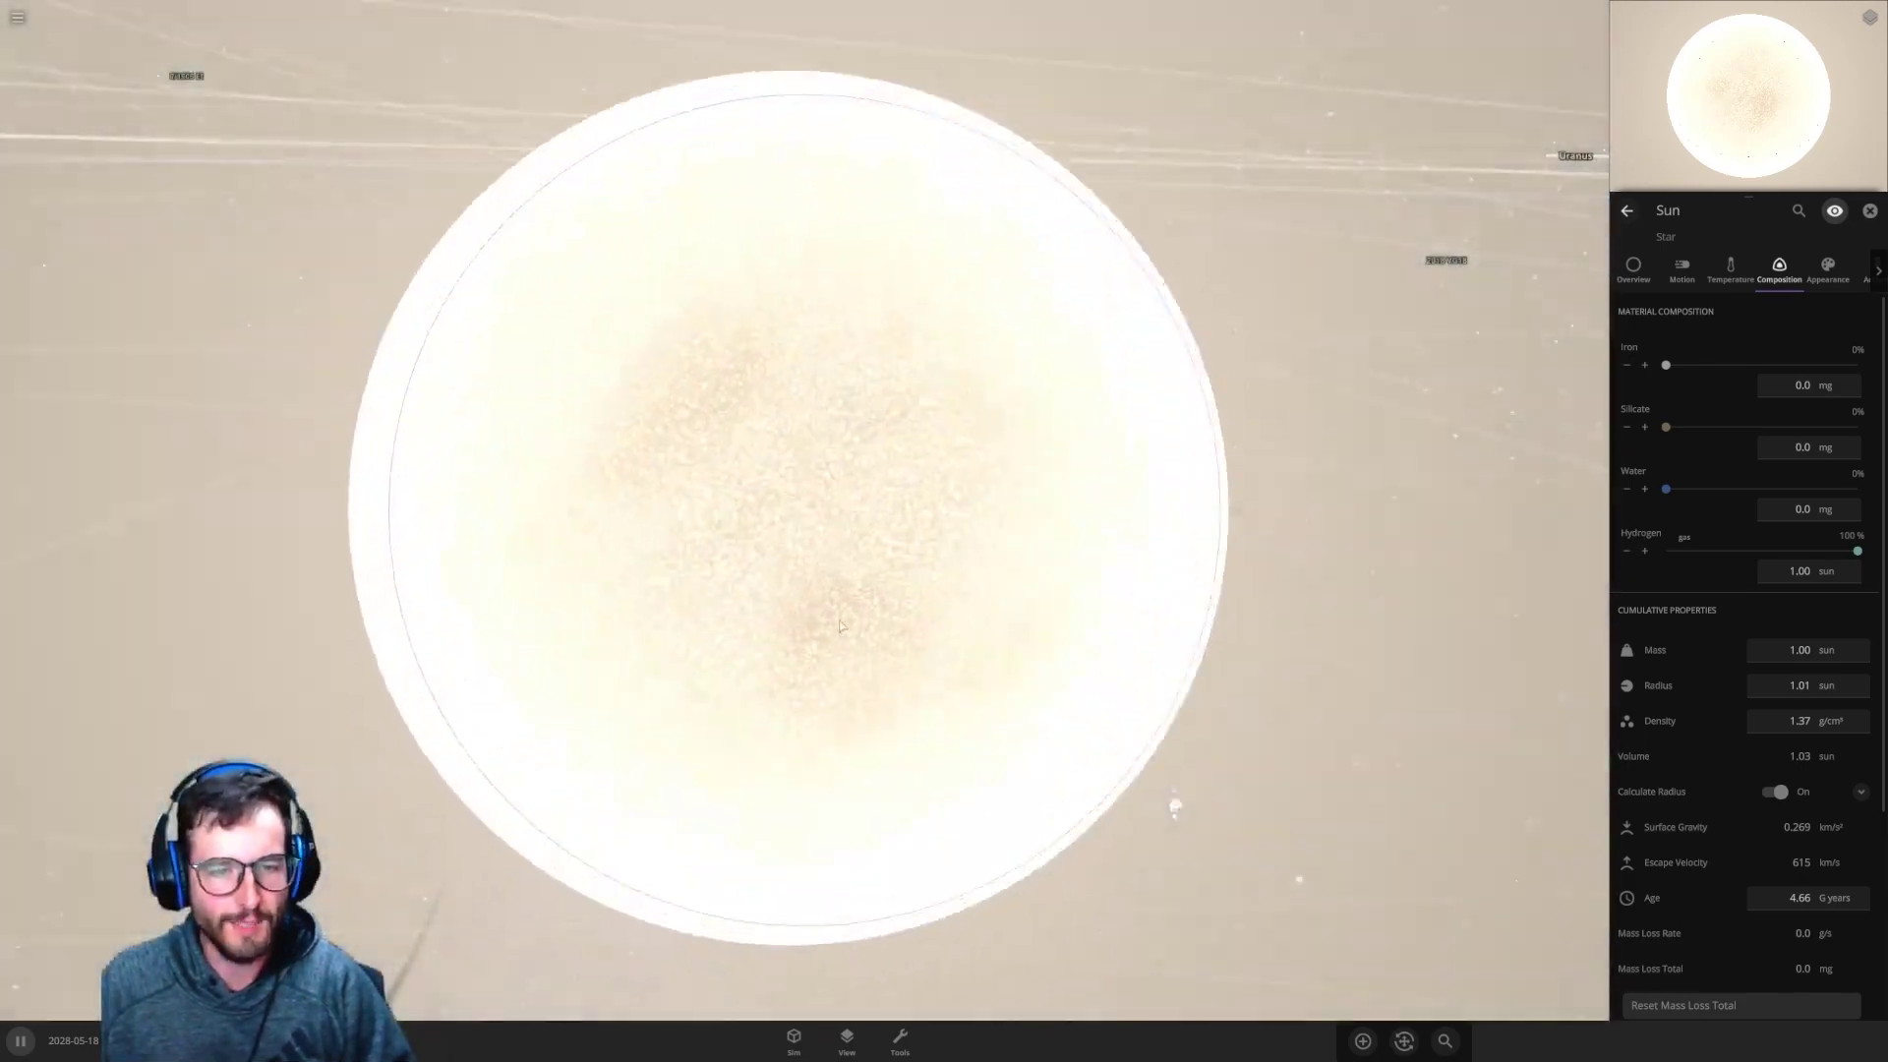
pyautogui.scroll(-7, 806, 551)
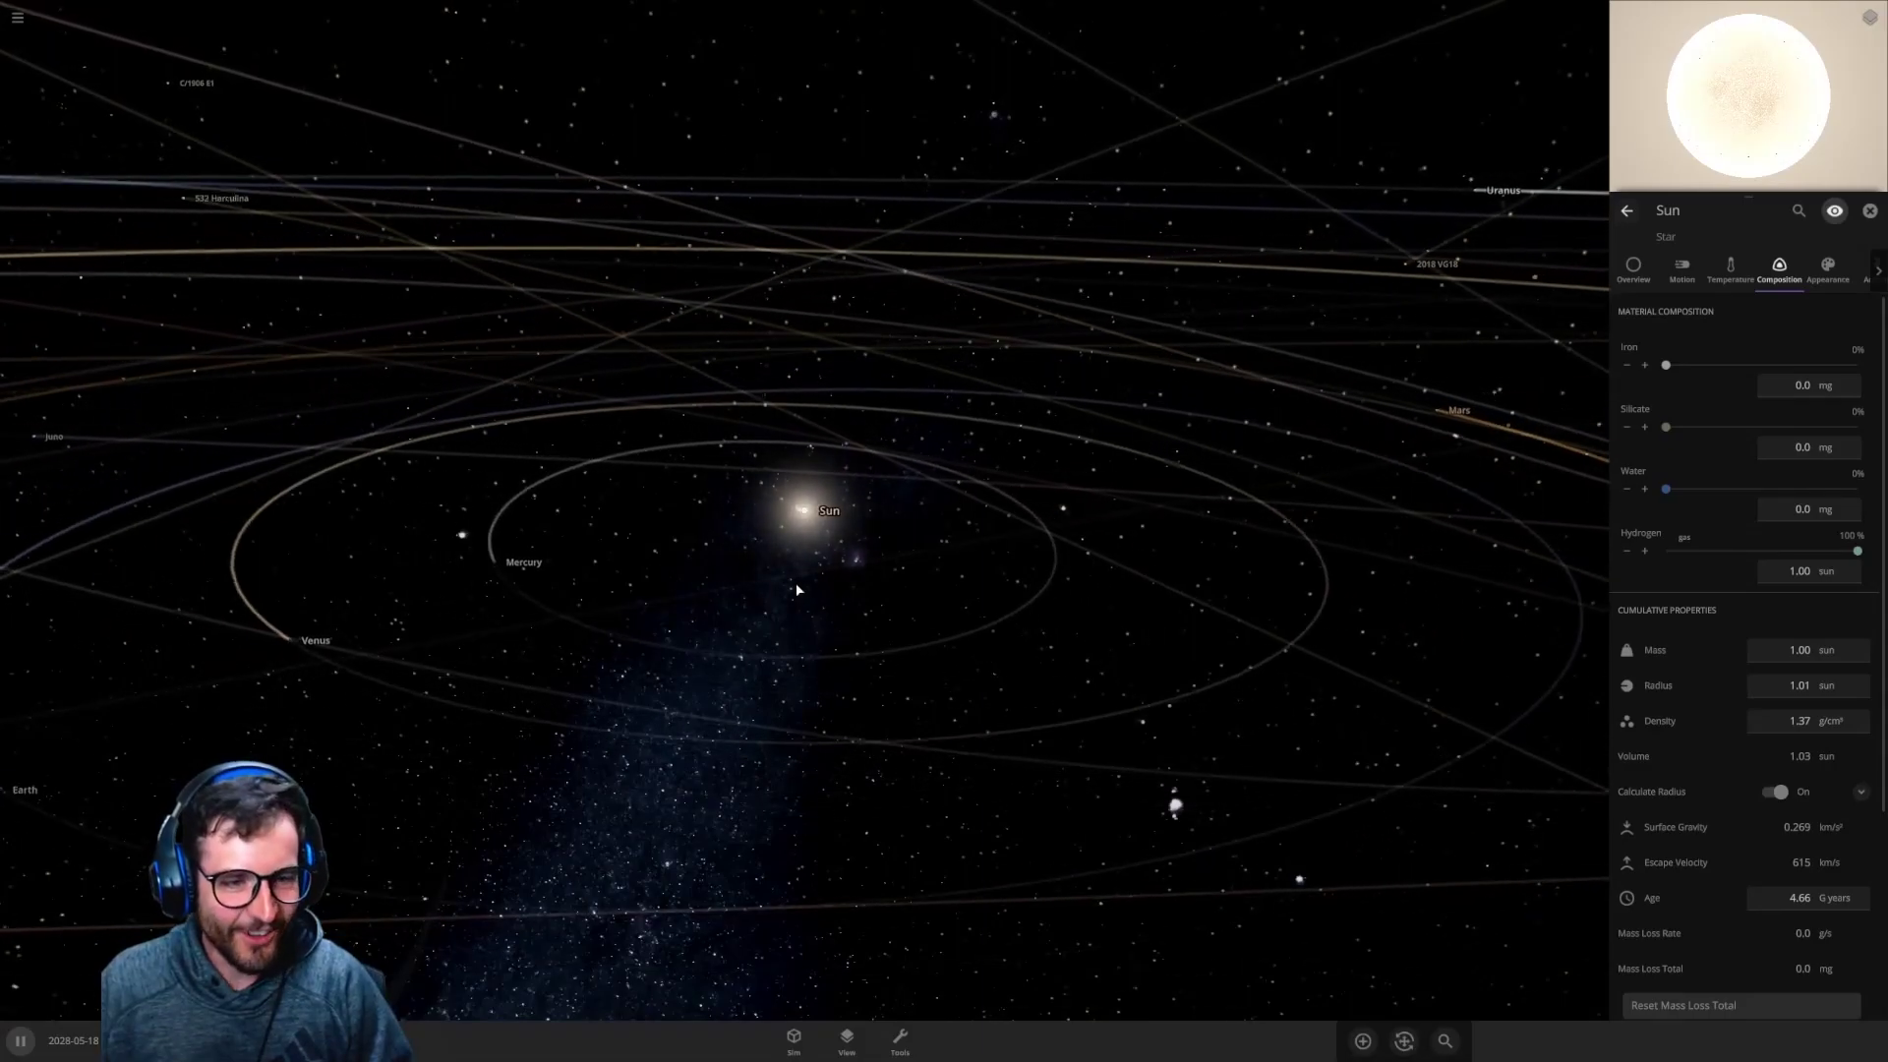
pyautogui.scroll(-5, 796, 588)
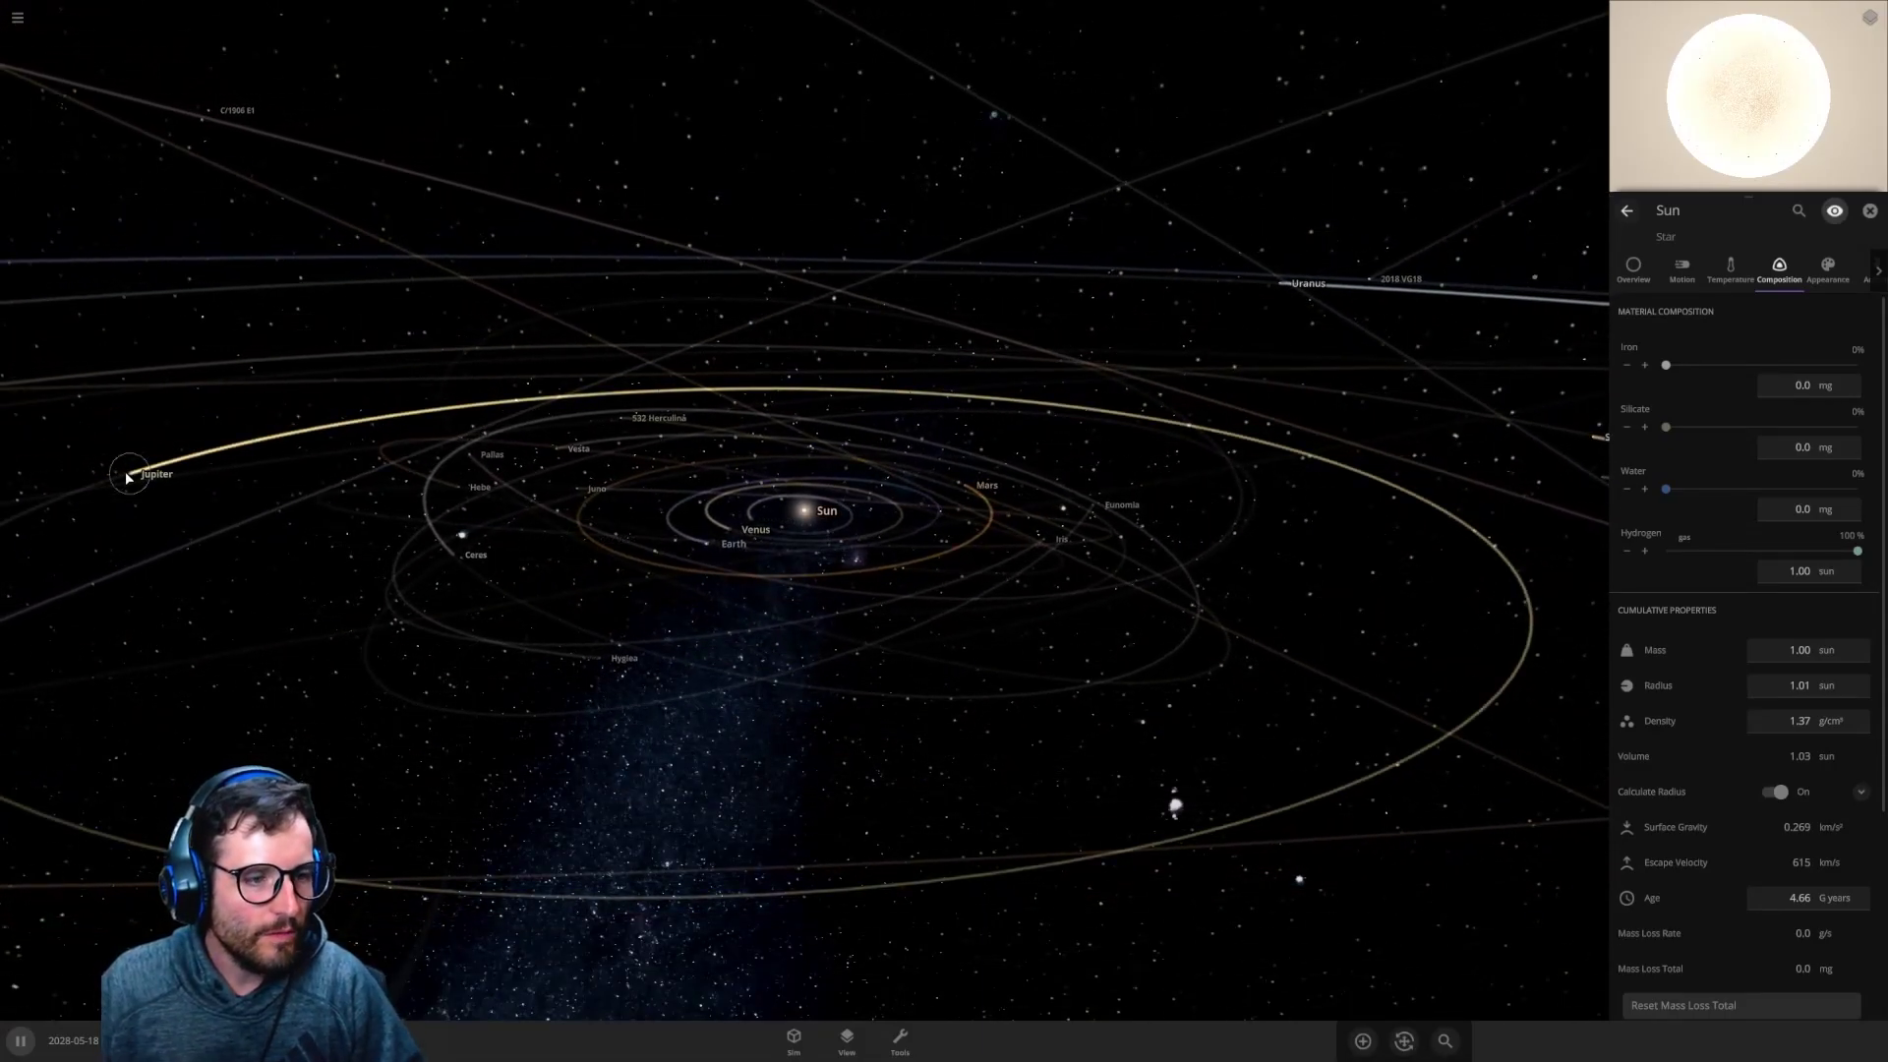
# Step: Select Jupiter in the solar system overview and inspect its orbit around the Sun
pyautogui.click(131, 476)
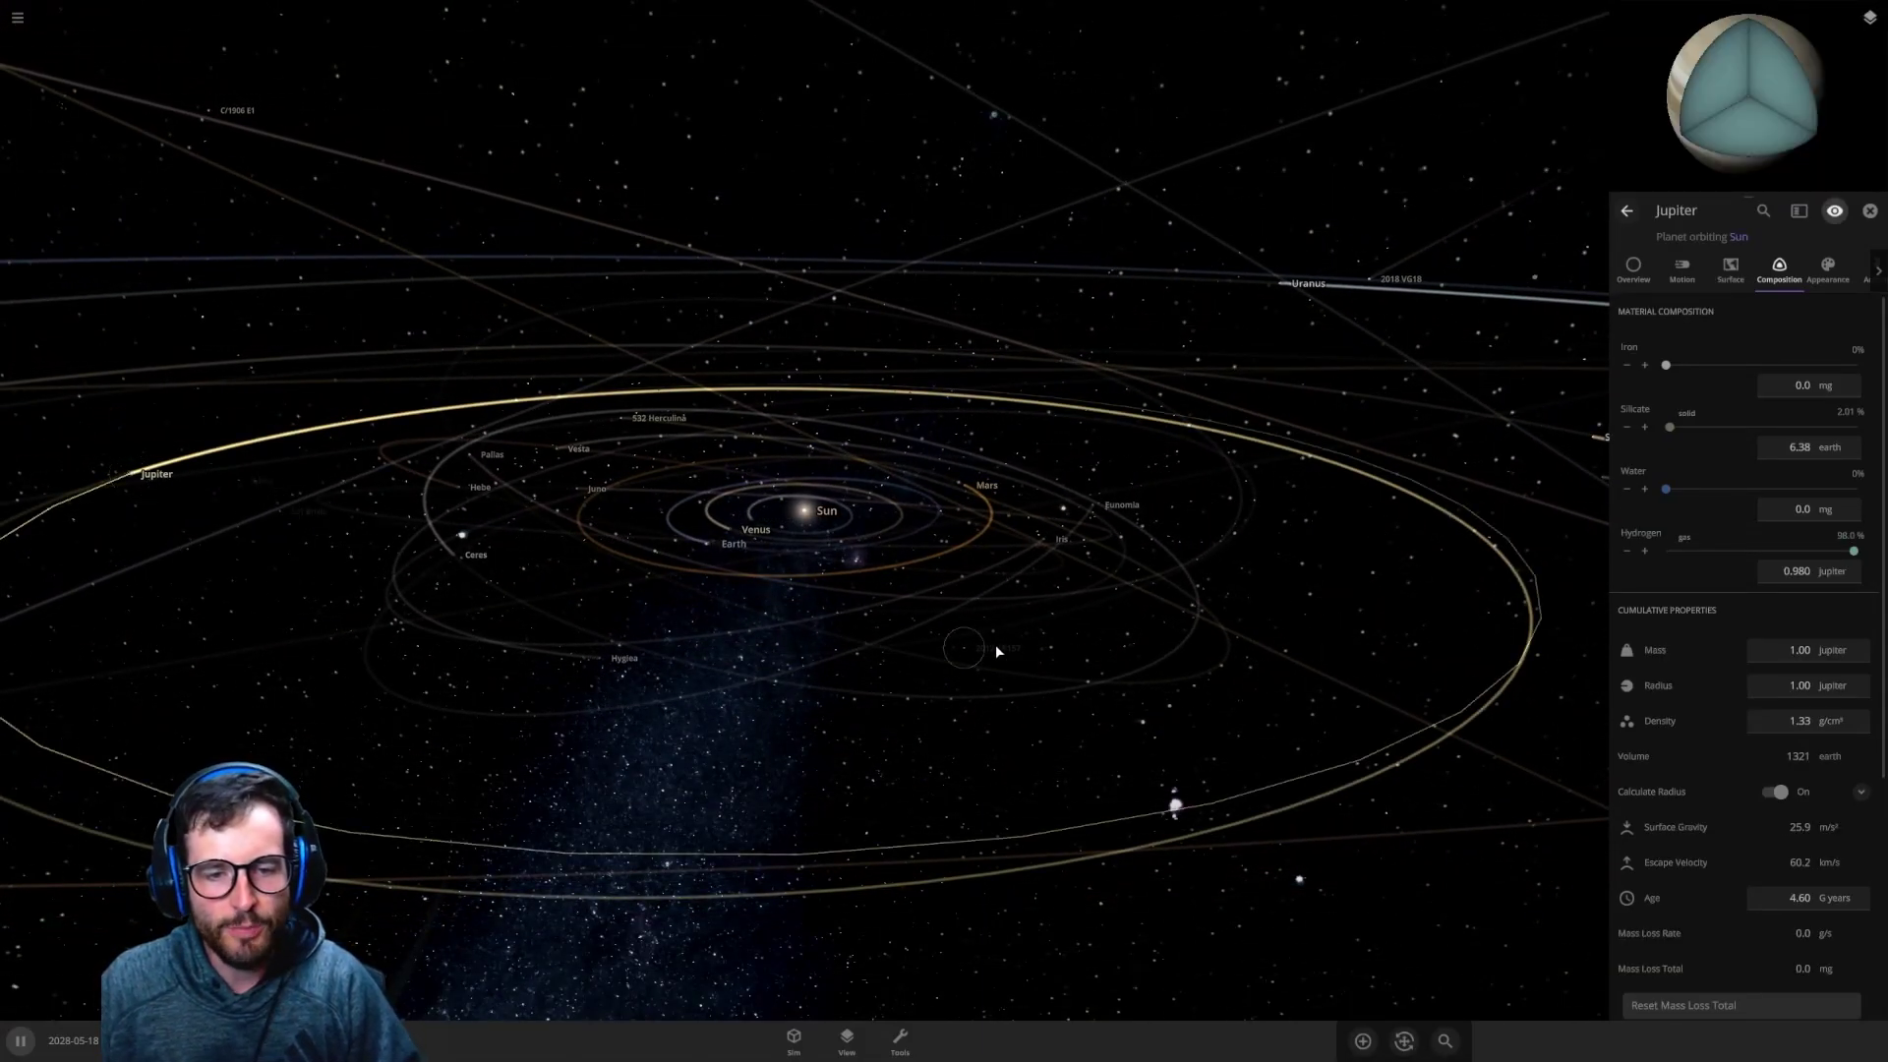
pyautogui.moveTo(917, 640); pyautogui.dragTo(804, 682)
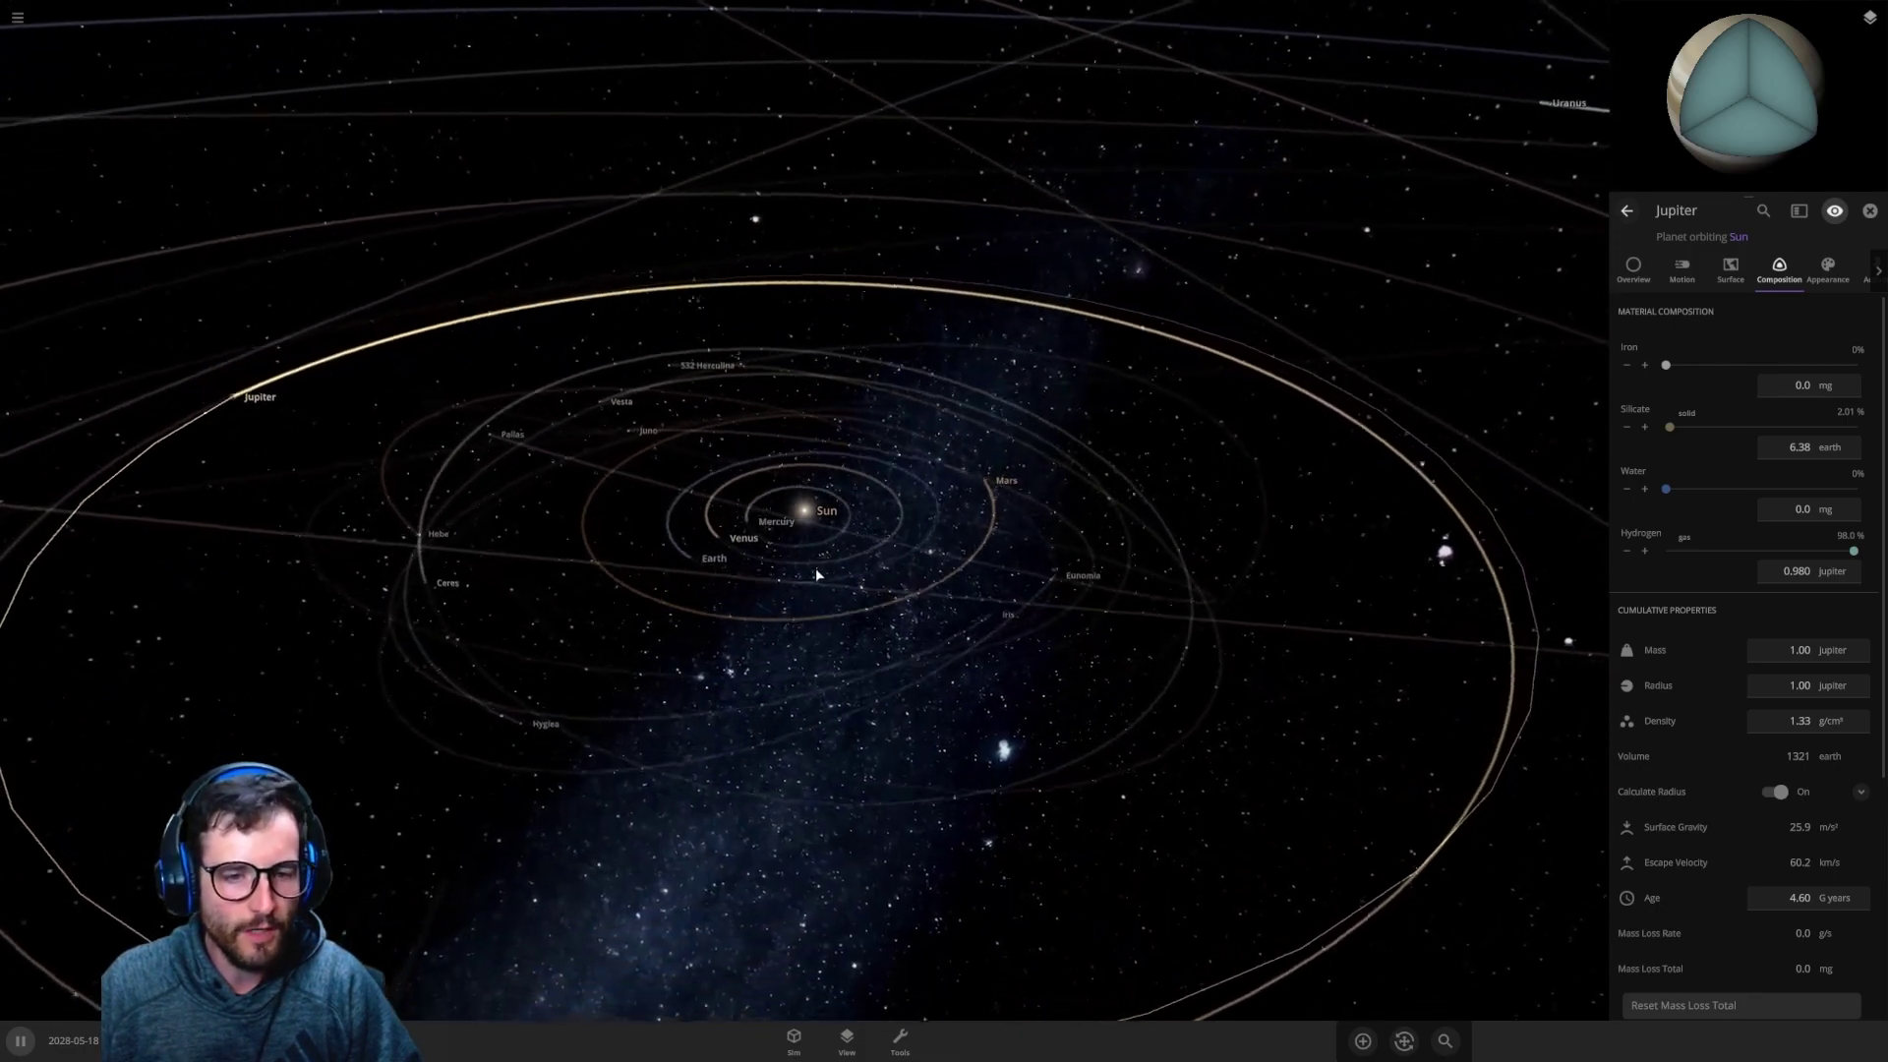
pyautogui.scroll(3, 795, 523)
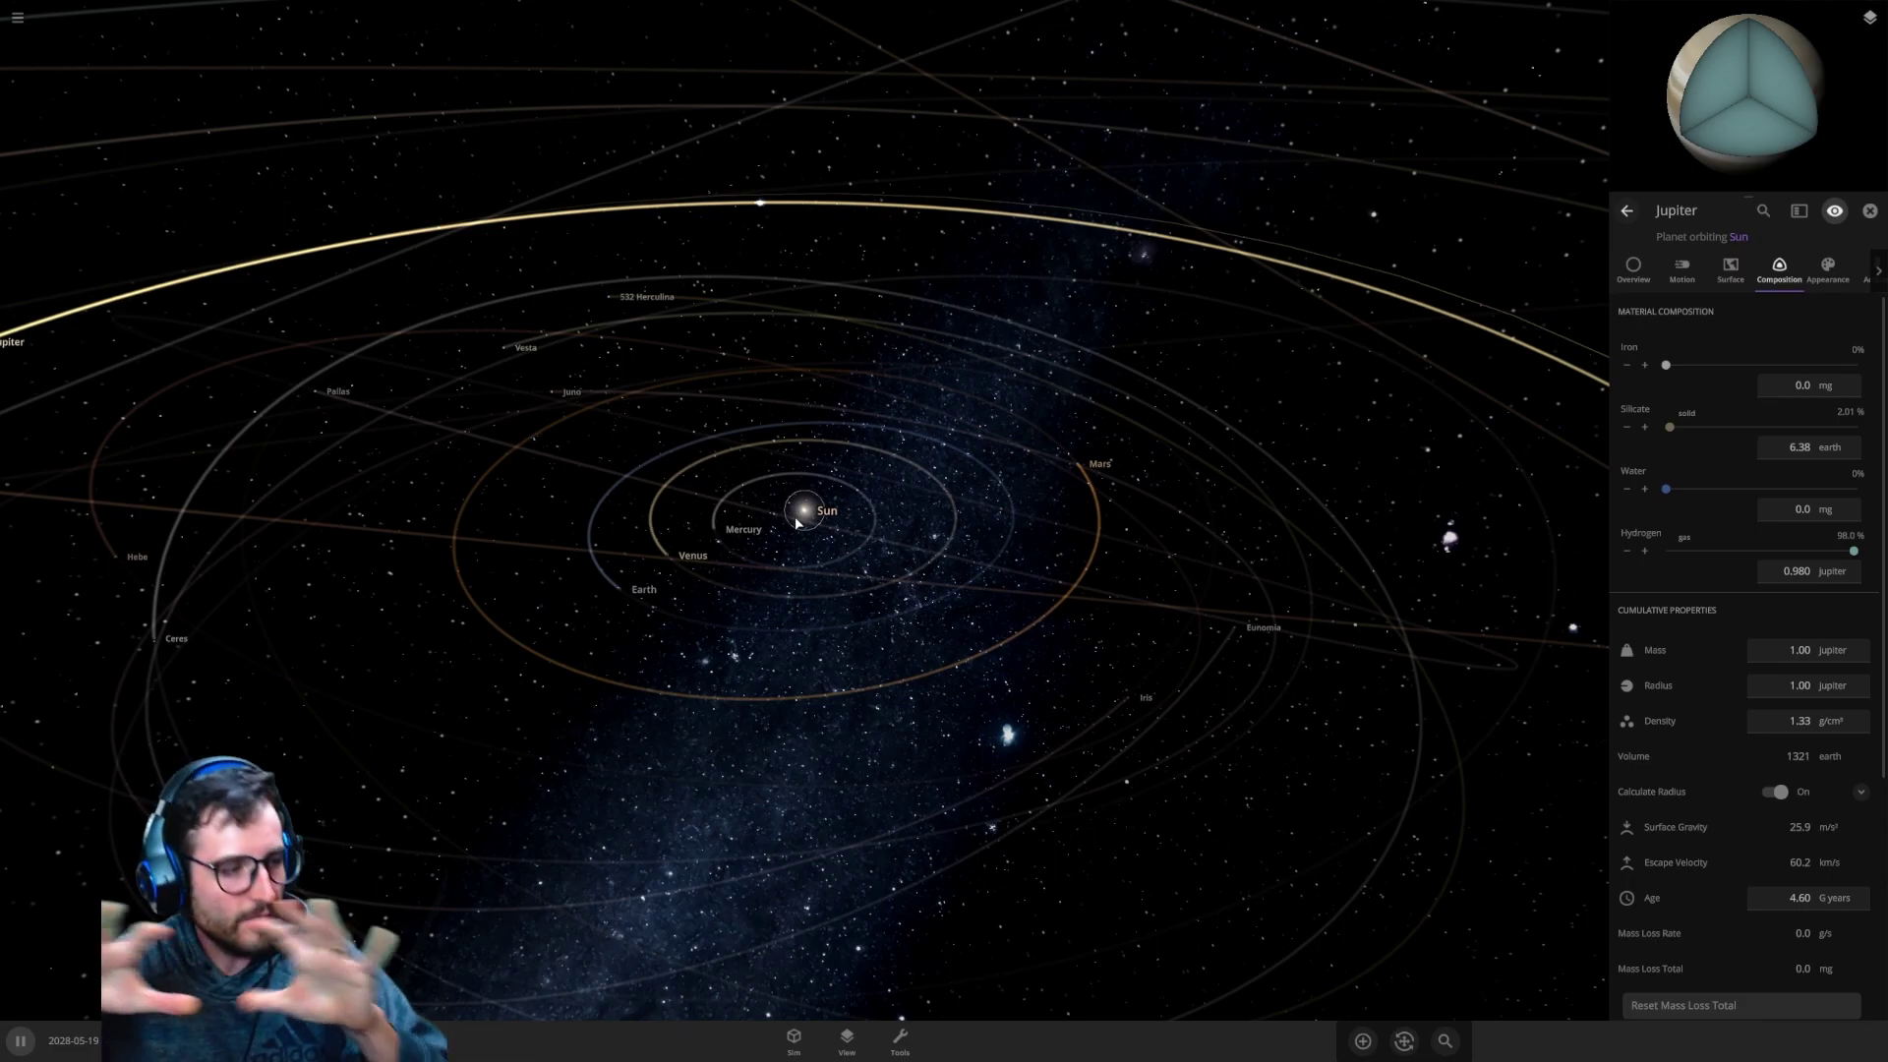
pyautogui.moveTo(676, 540); pyautogui.dragTo(451, 535)
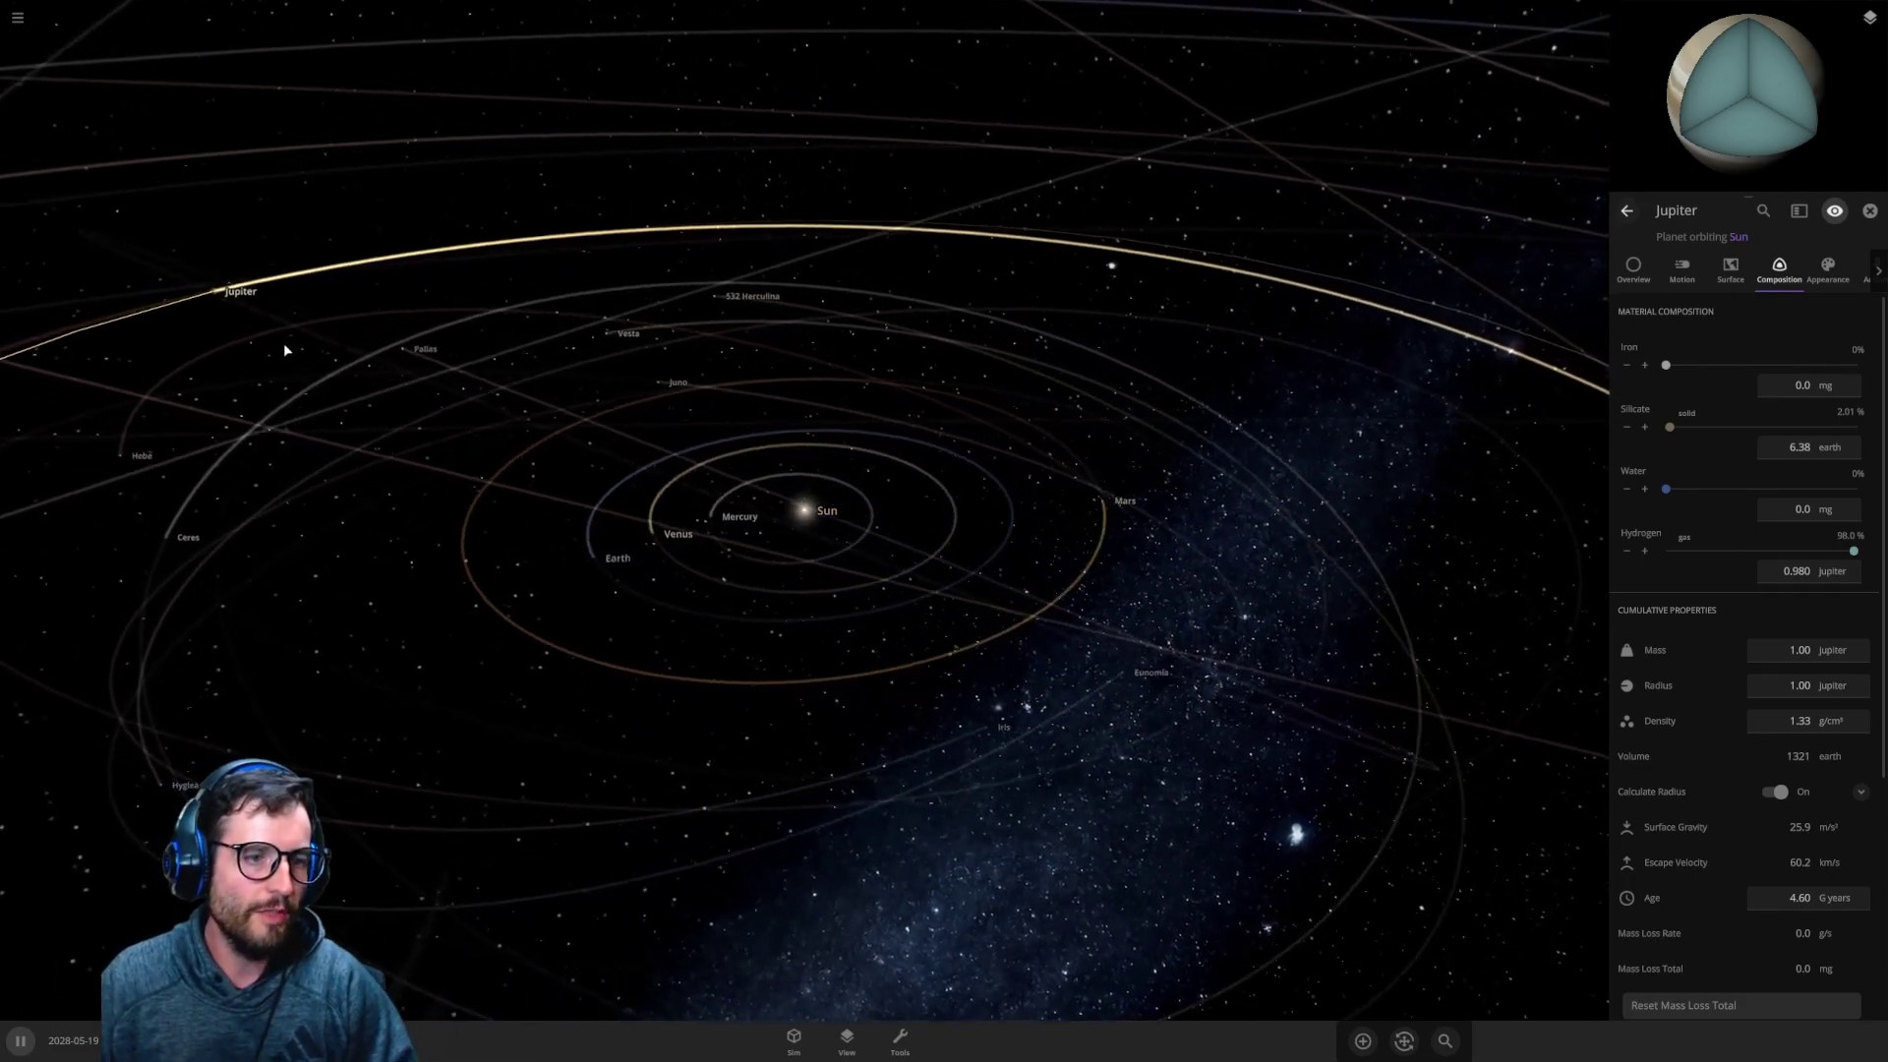
# Step: Focus the view on Jupiter and examine the planet from several angles
pyautogui.doubleClick(232, 299)
pyautogui.scroll(5, 853, 593)
pyautogui.scroll(-5, 864, 605)
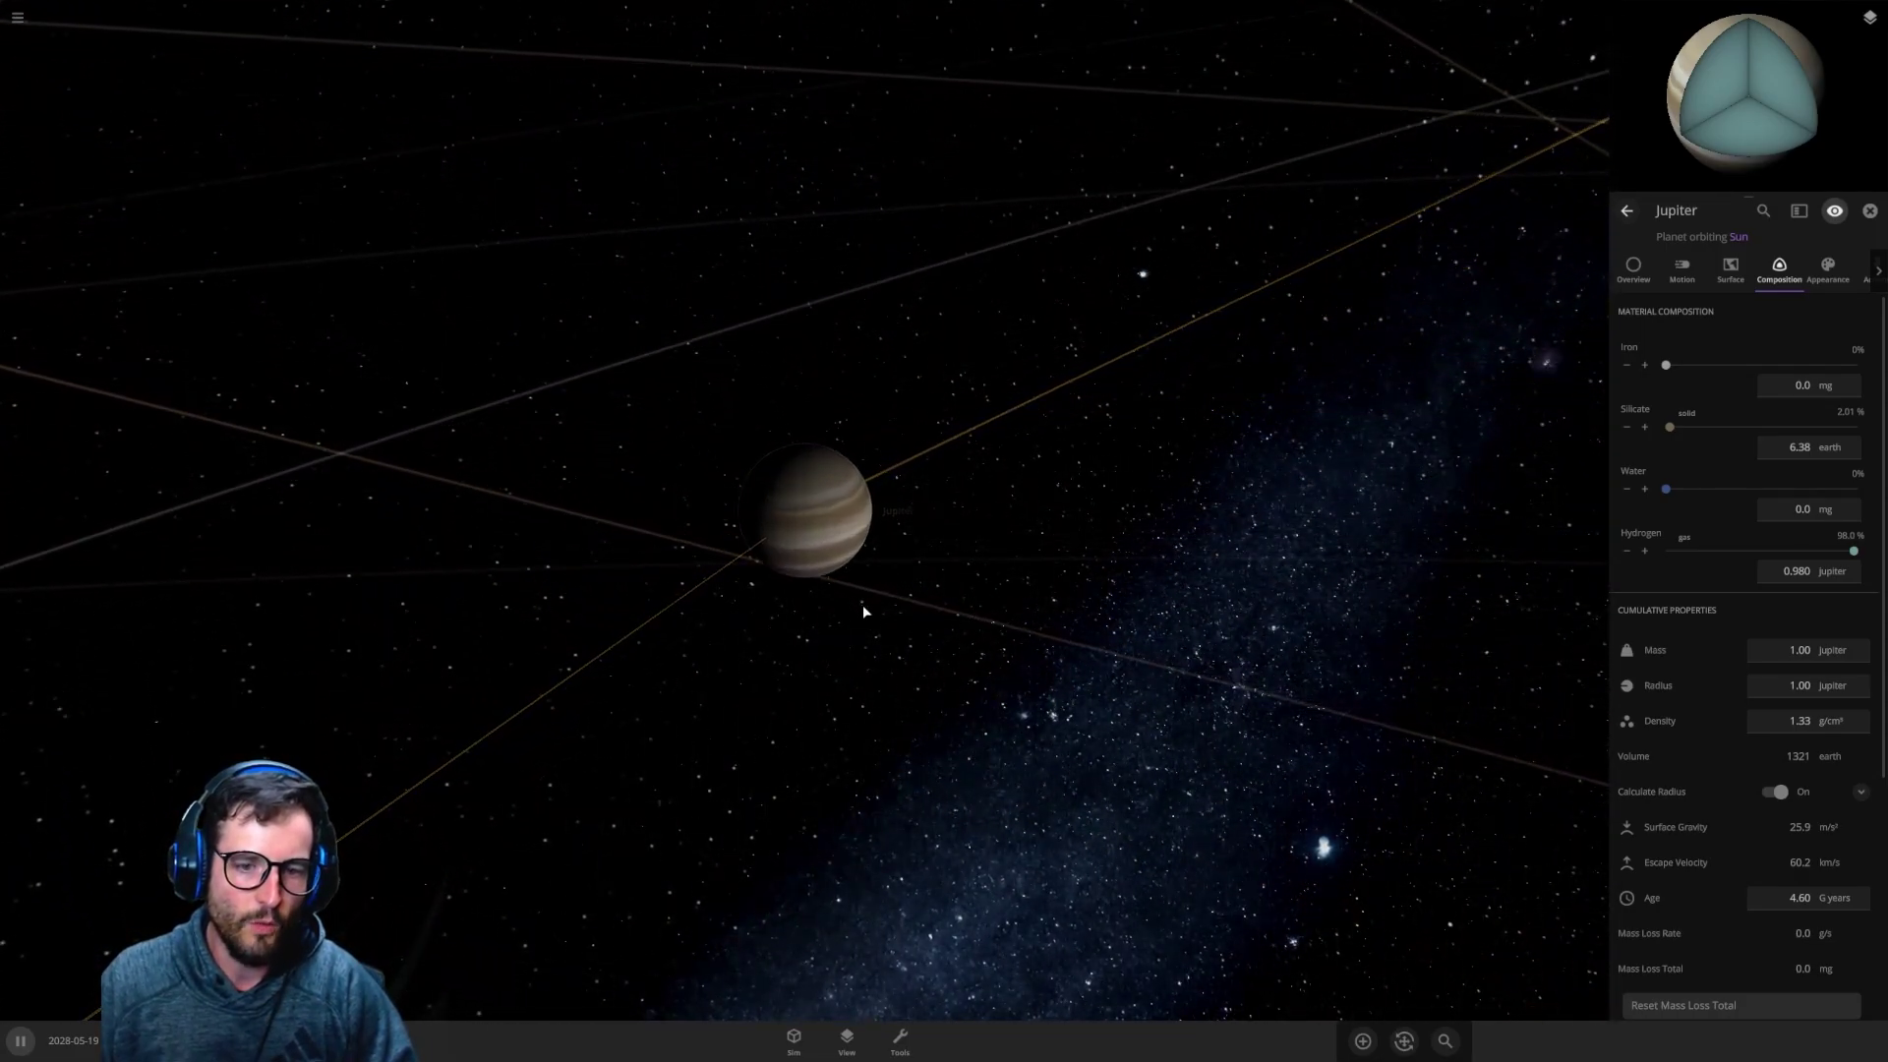
pyautogui.moveTo(1054, 624); pyautogui.dragTo(946, 559)
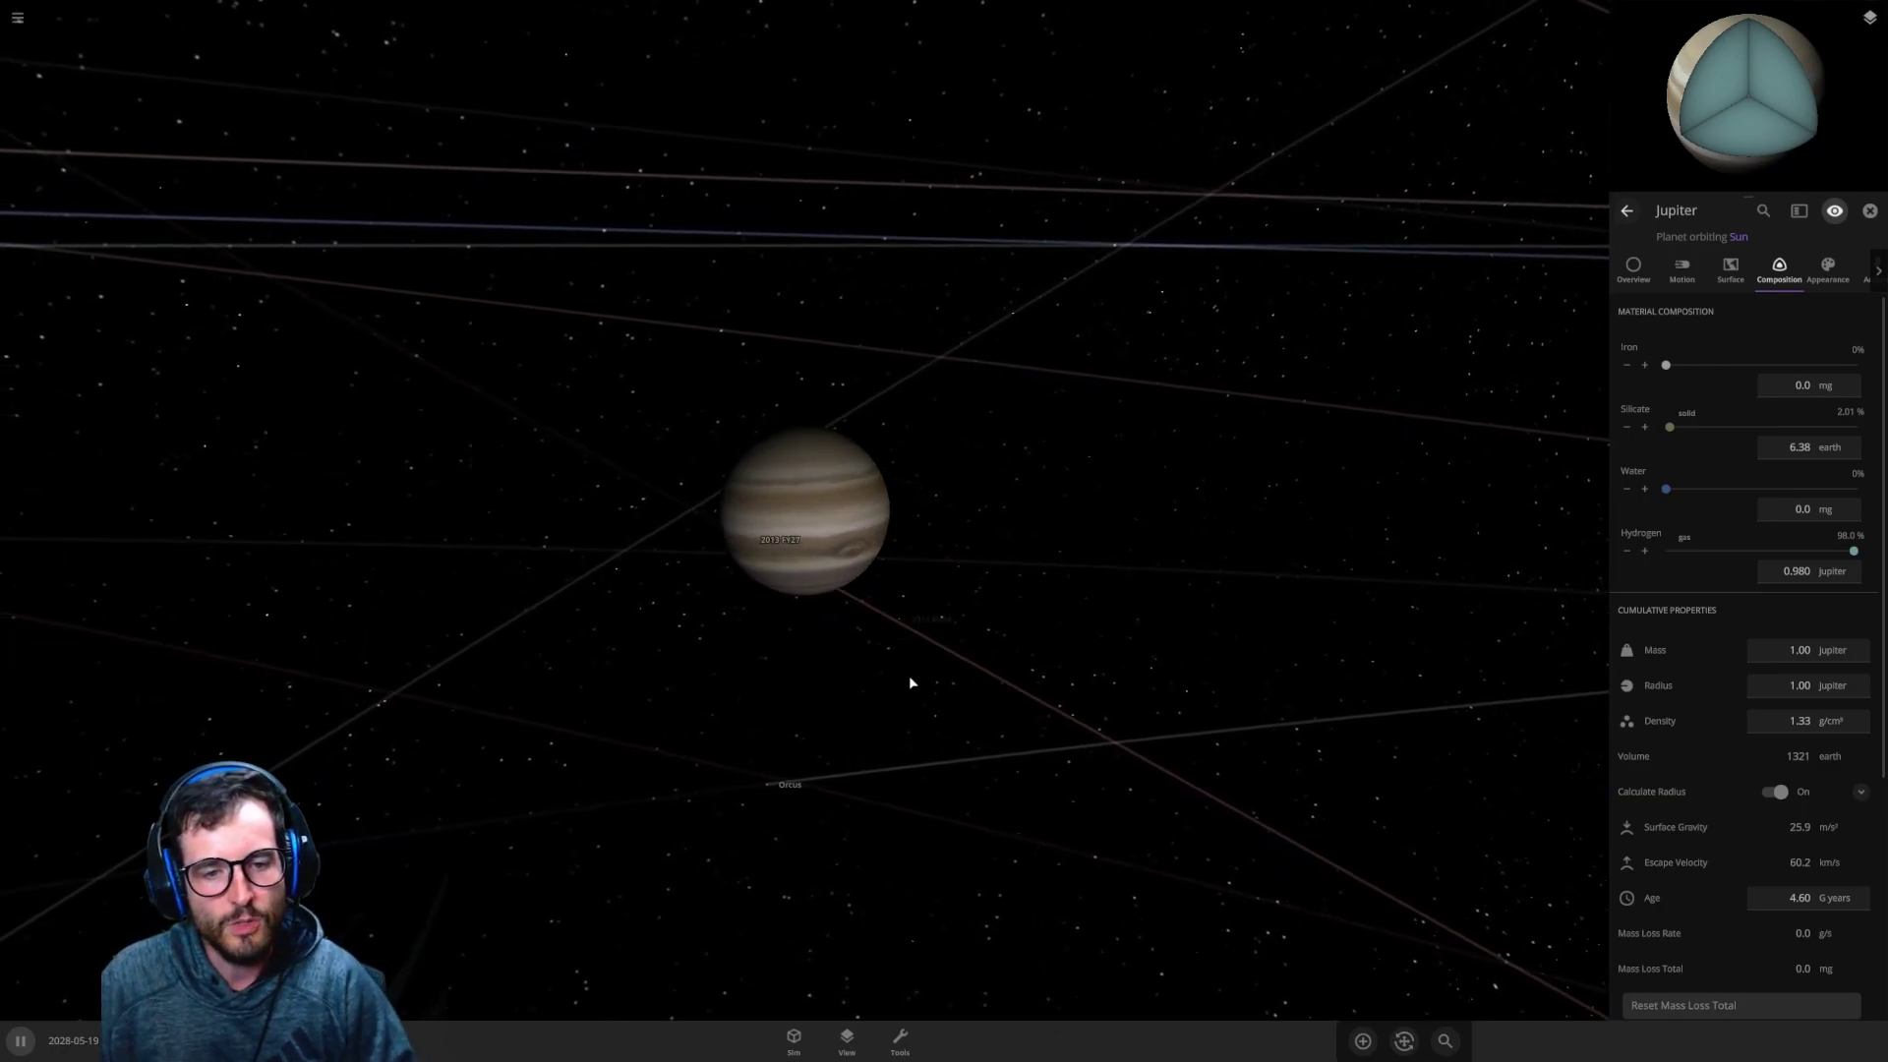
pyautogui.moveTo(906, 688); pyautogui.dragTo(991, 526)
pyautogui.scroll(-4, 881, 598)
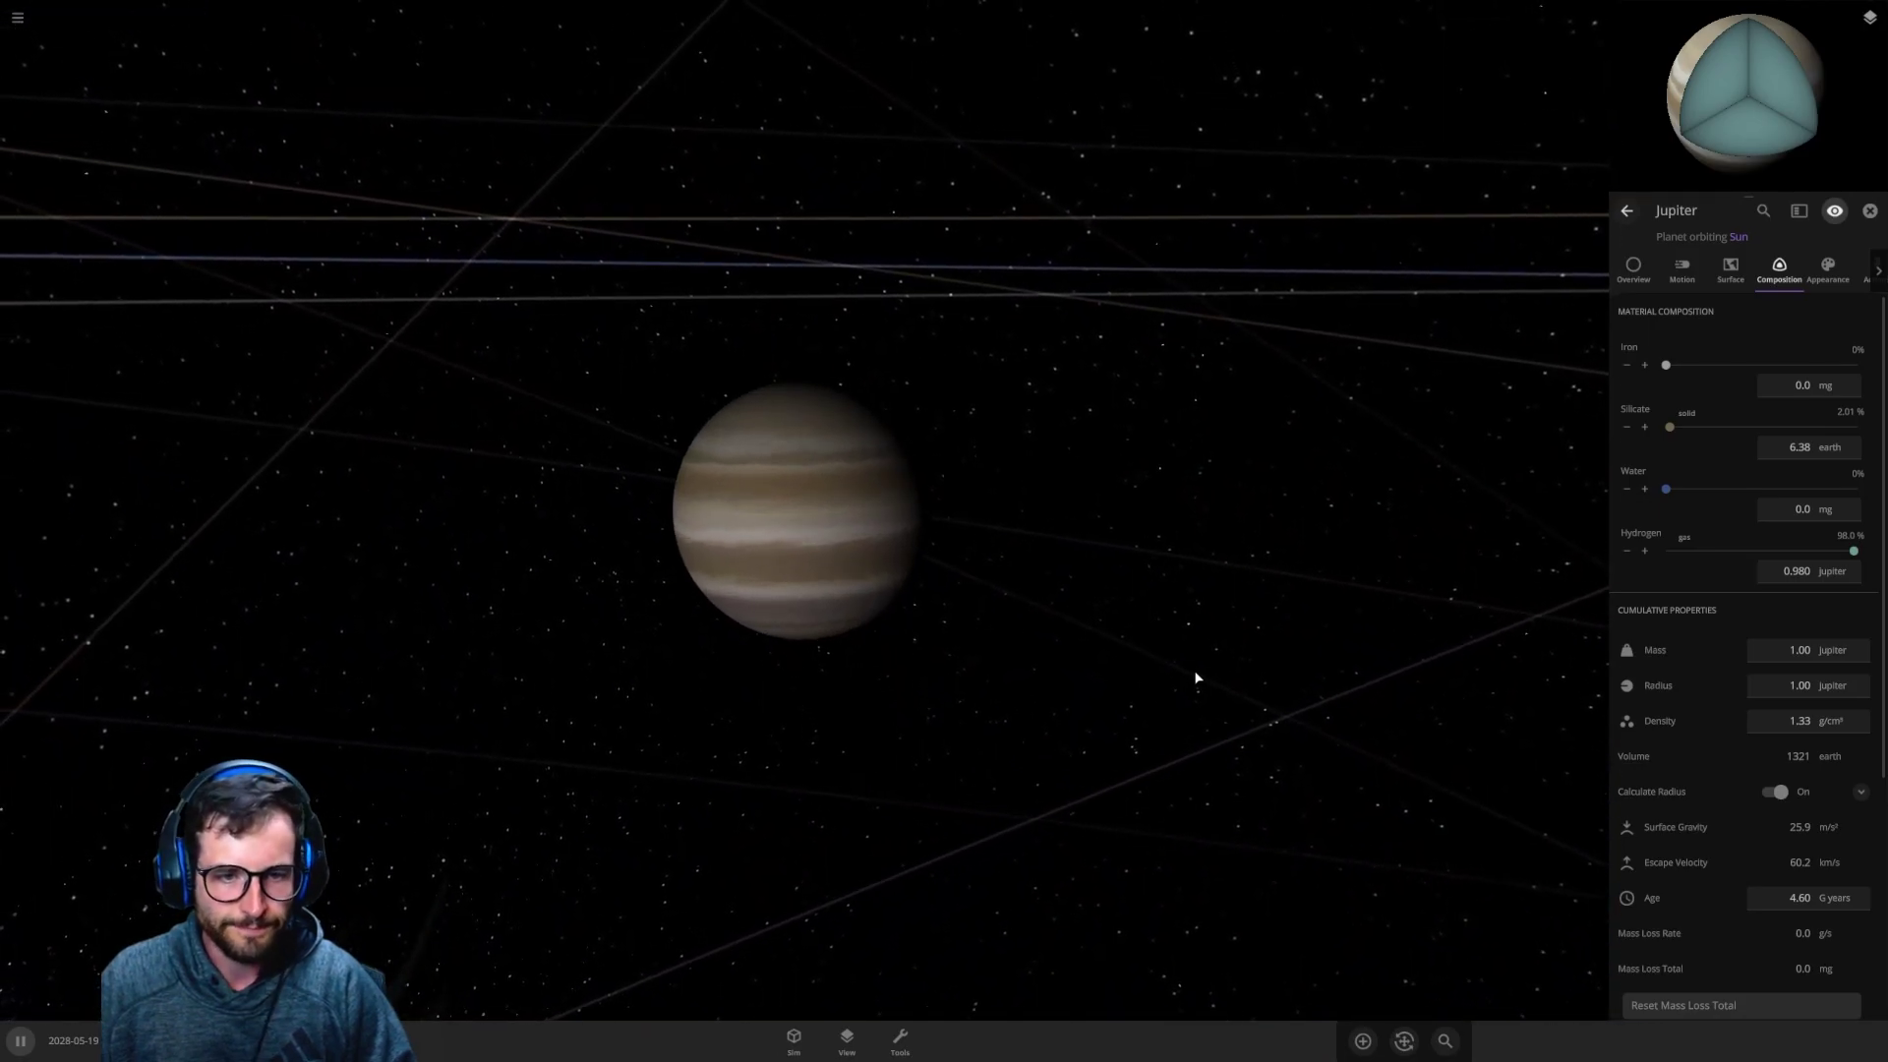
pyautogui.moveTo(986, 717); pyautogui.dragTo(990, 708)
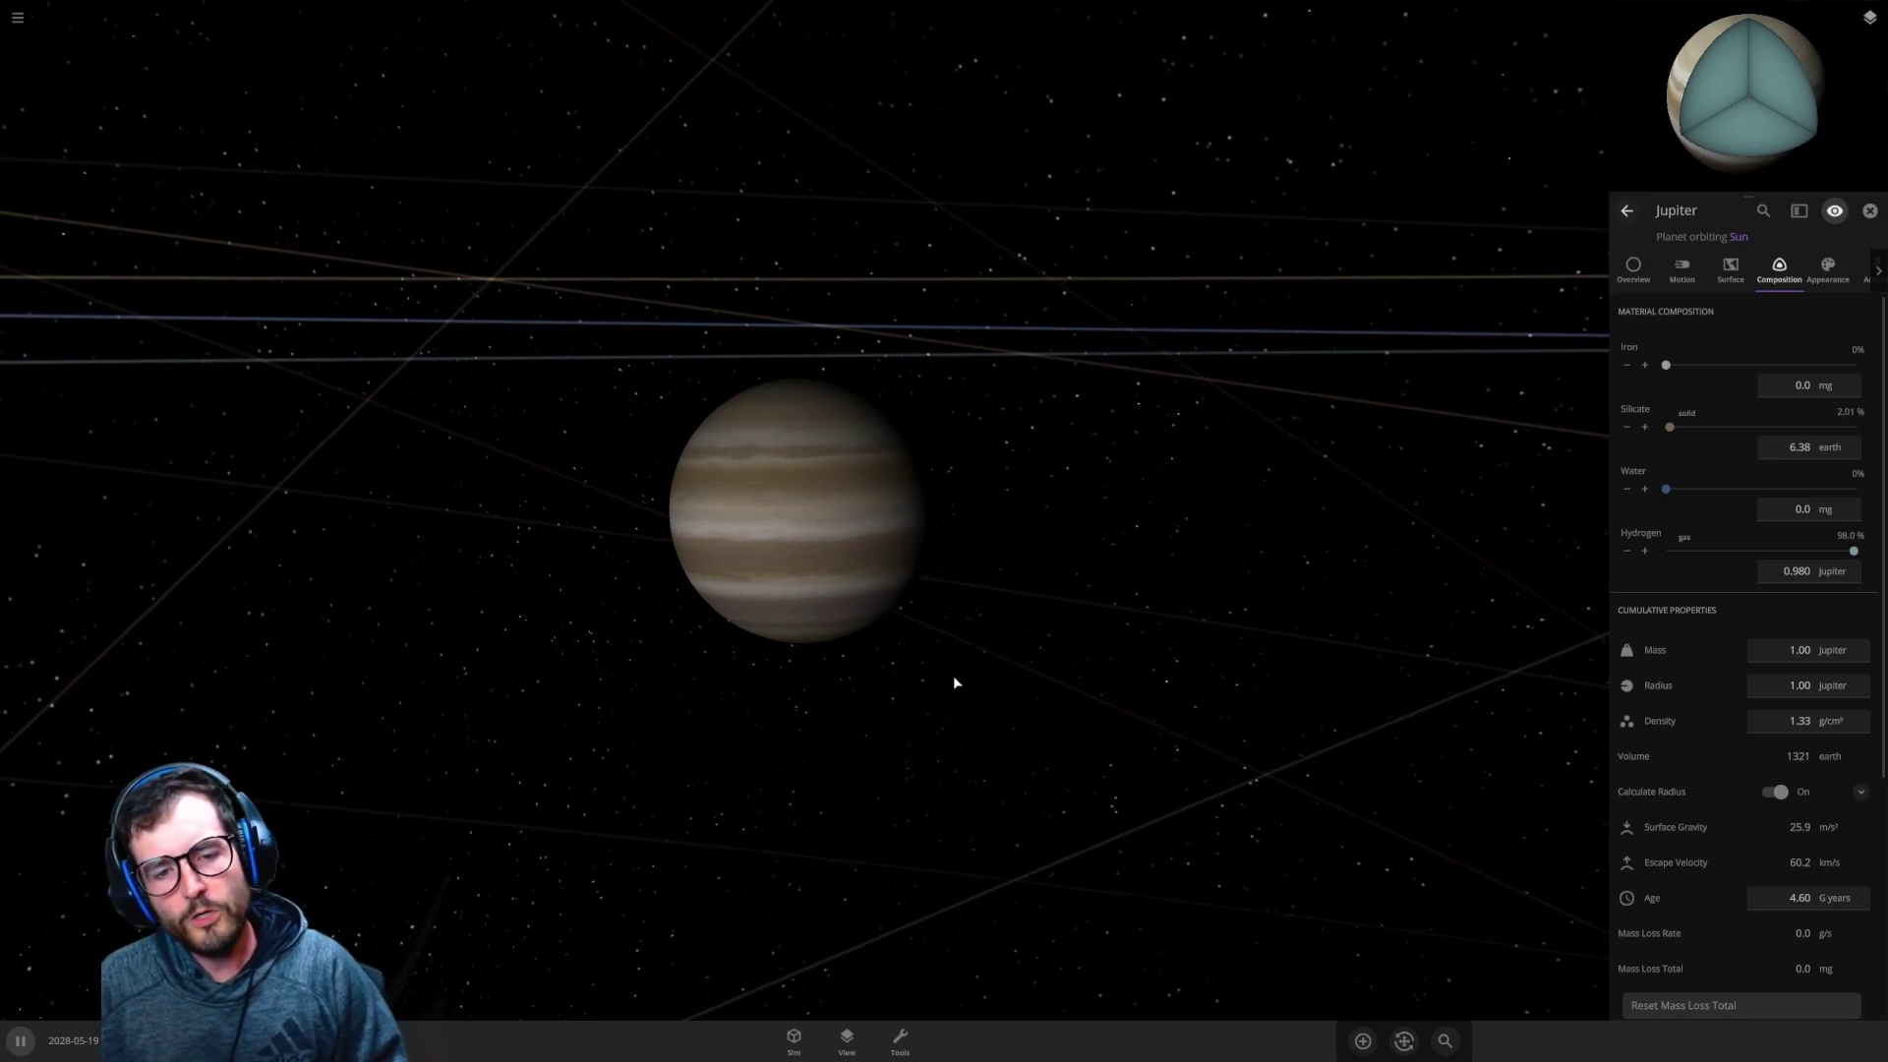
# Step: In Jupiter's overview properties, double its mass to 2.00 Jupiter masses
pyautogui.click(1634, 267)
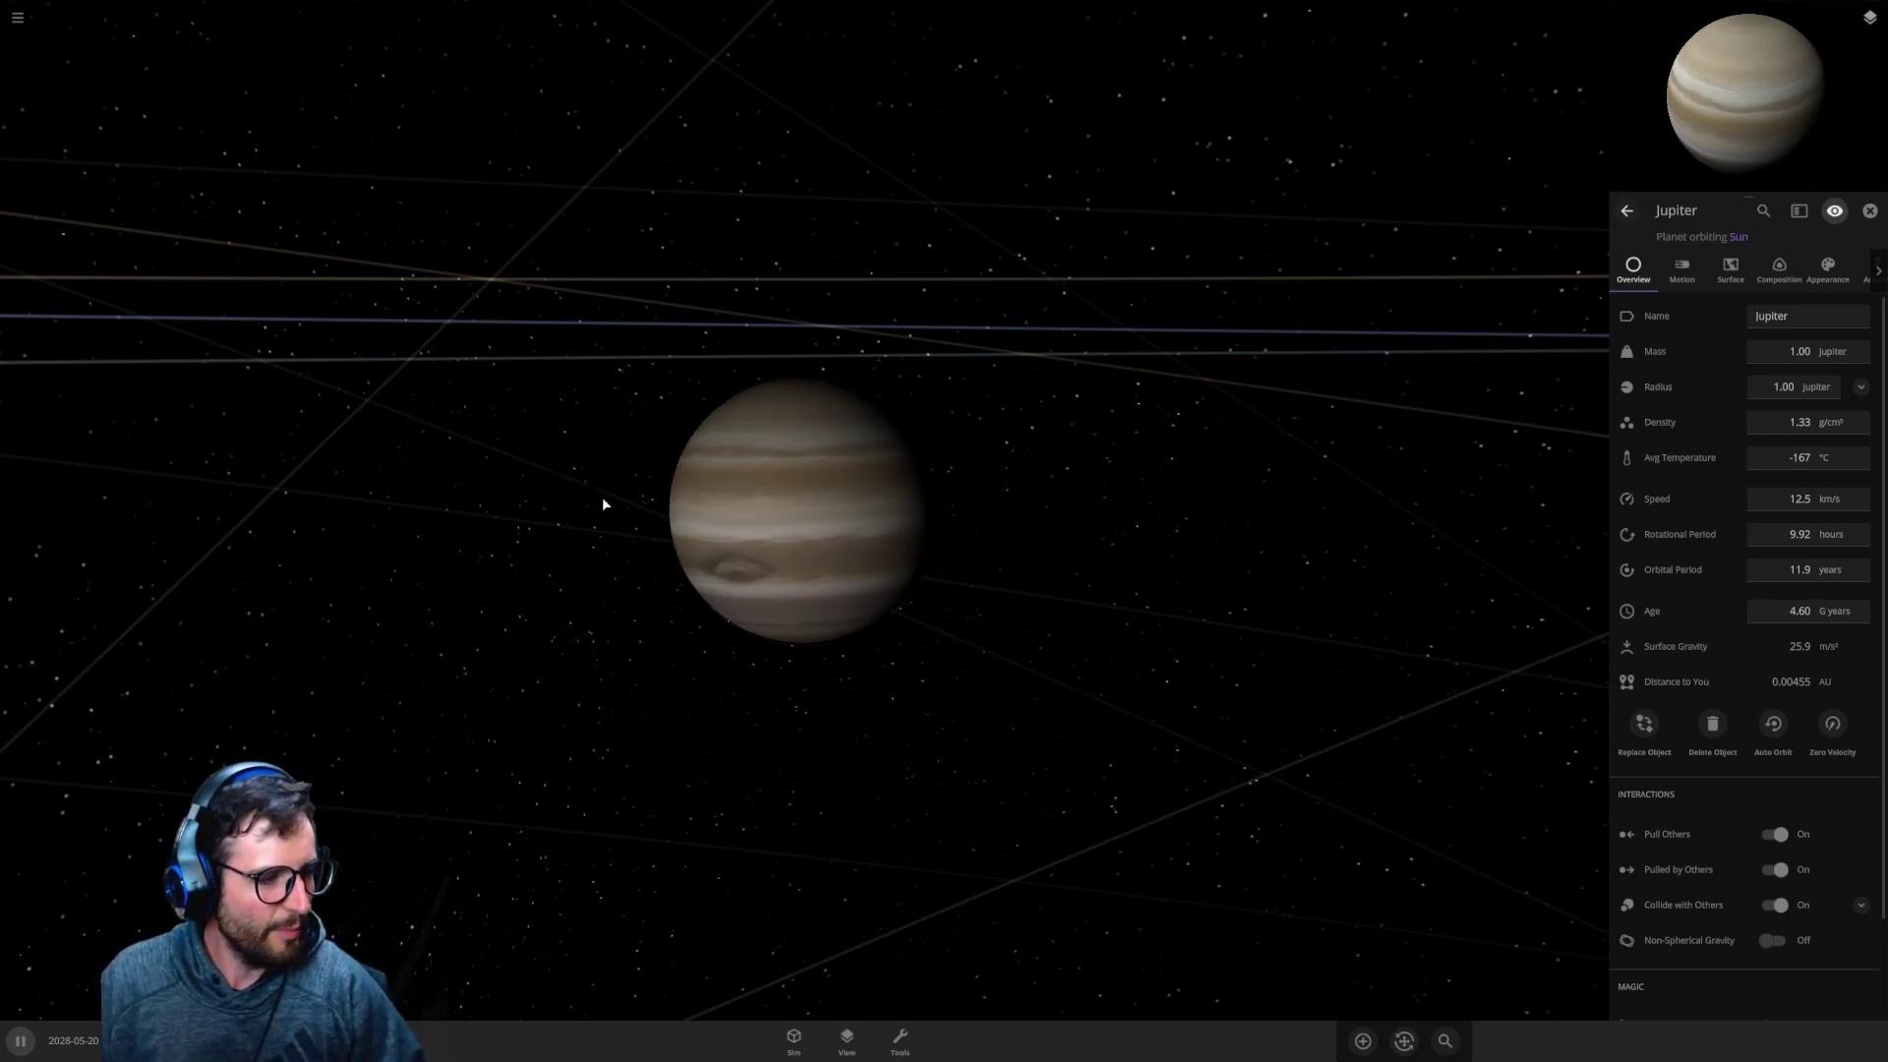
pyautogui.moveTo(620, 498); pyautogui.dragTo(1086, 564)
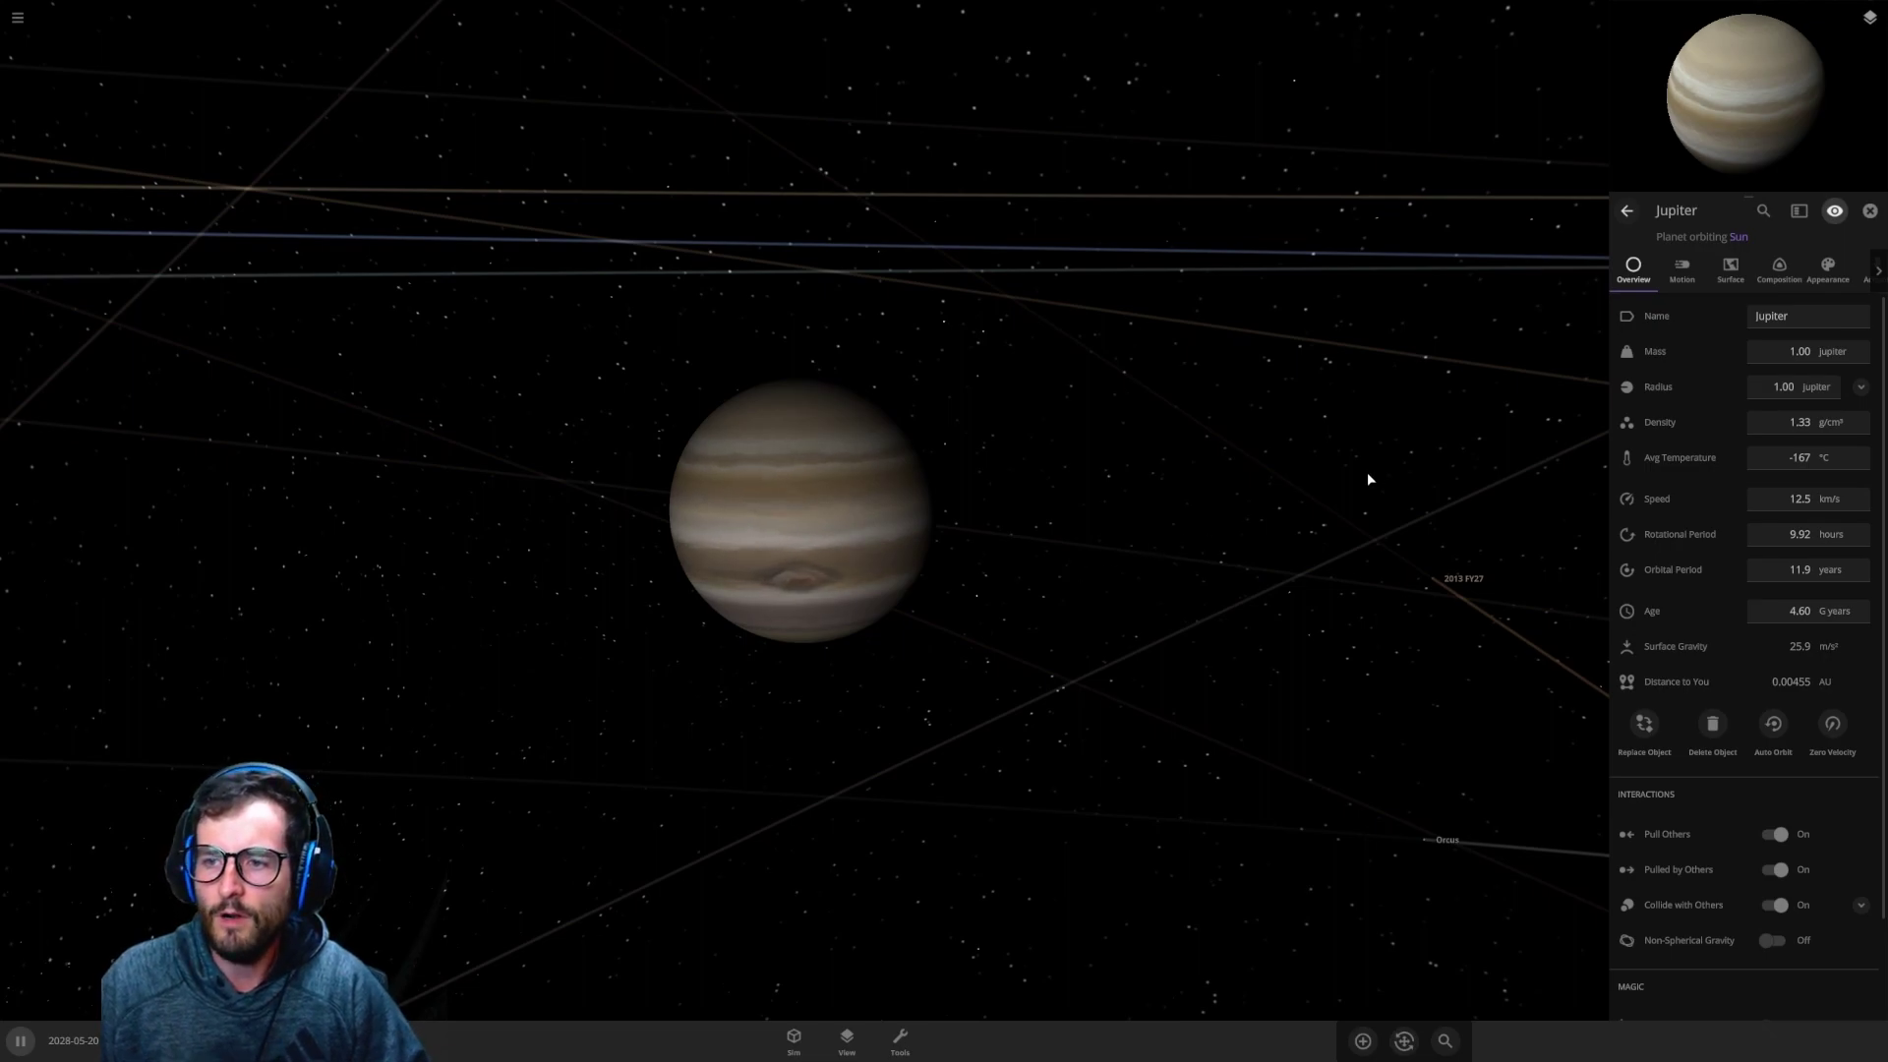
pyautogui.click(1695, 362)
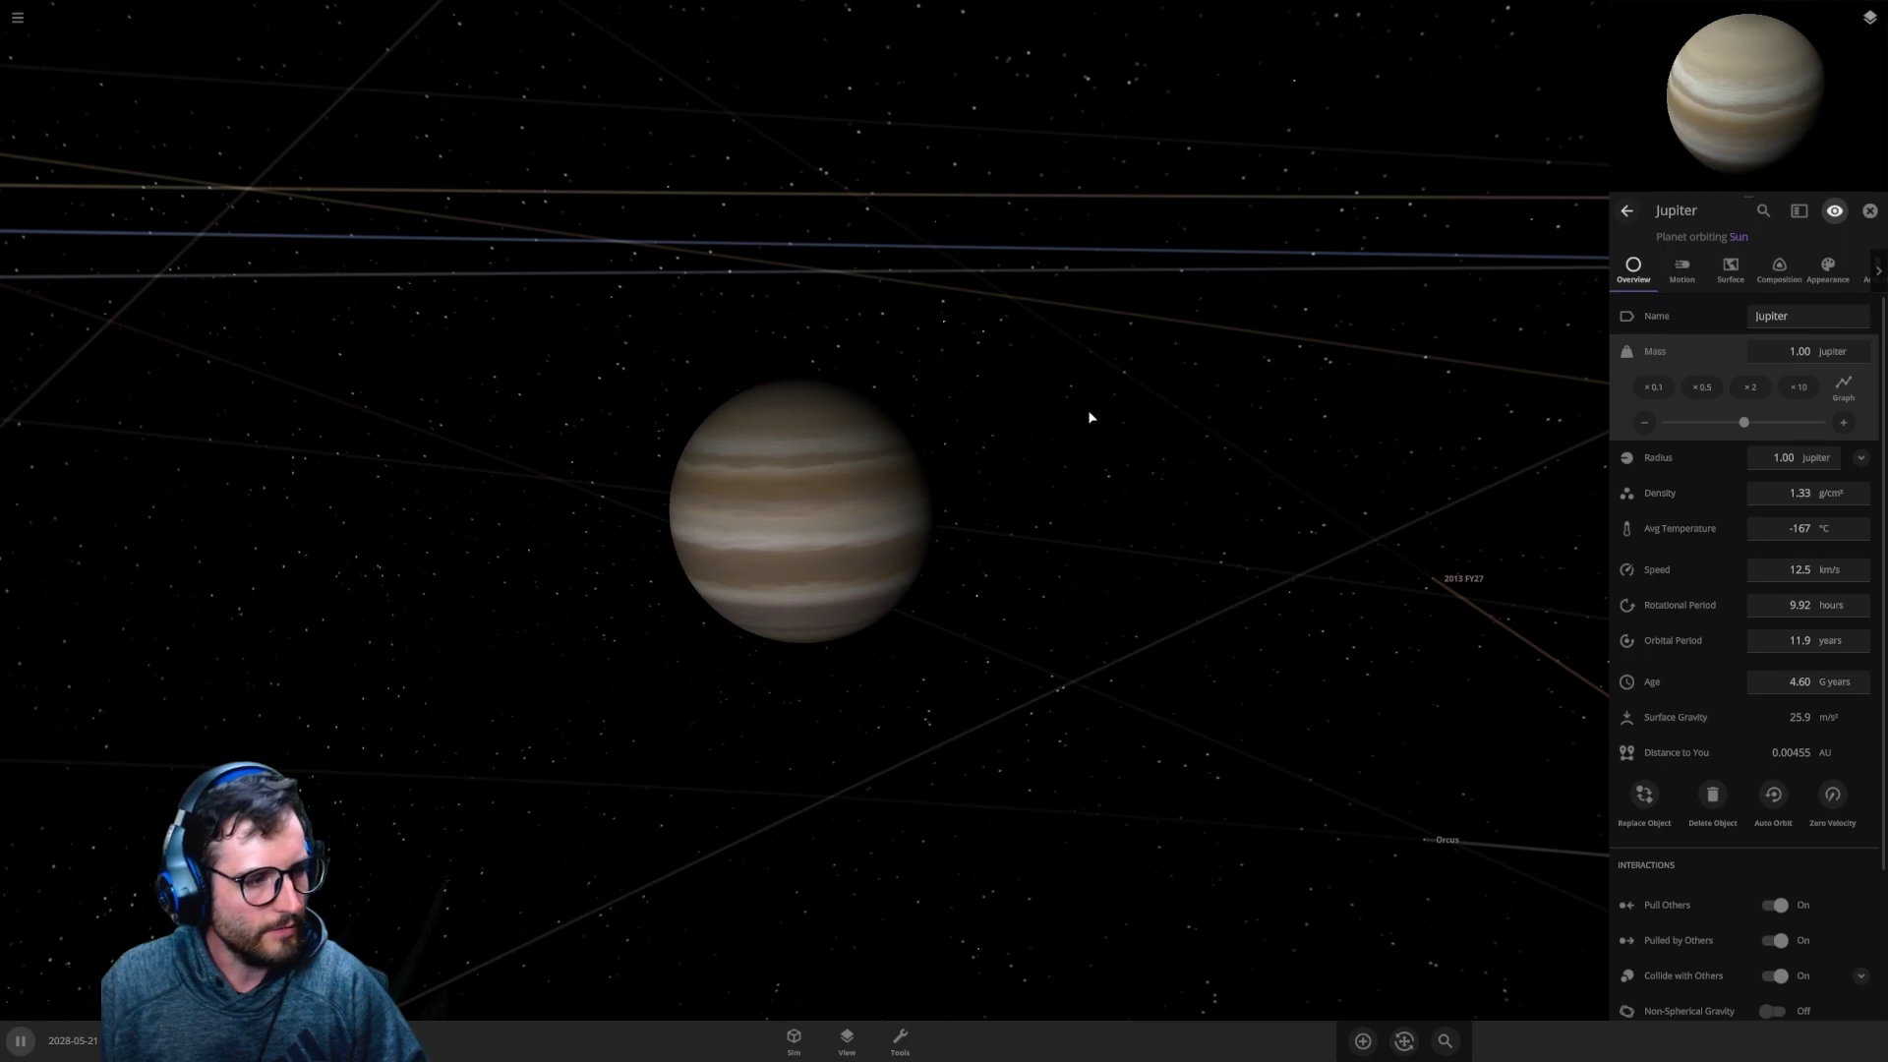
pyautogui.moveTo(1090, 411); pyautogui.dragTo(1182, 440)
pyautogui.scroll(3, 1185, 443)
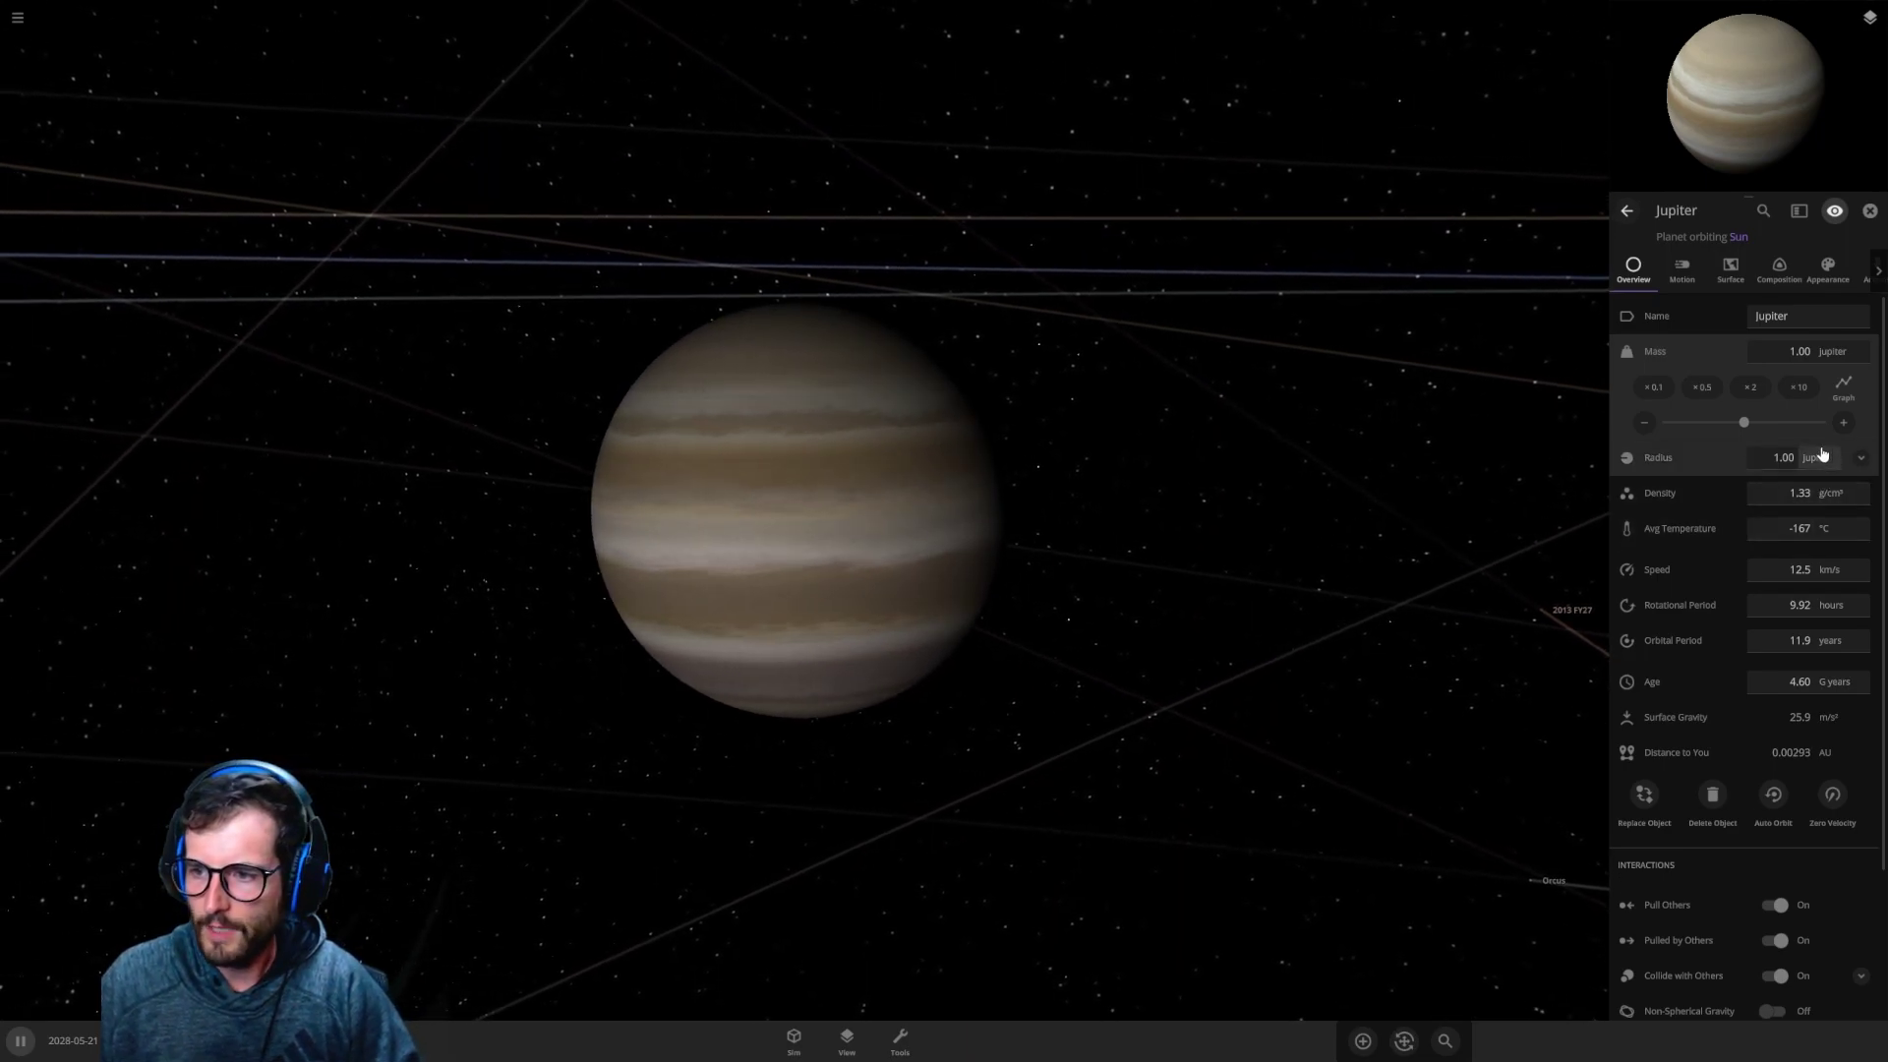
pyautogui.click(1753, 391)
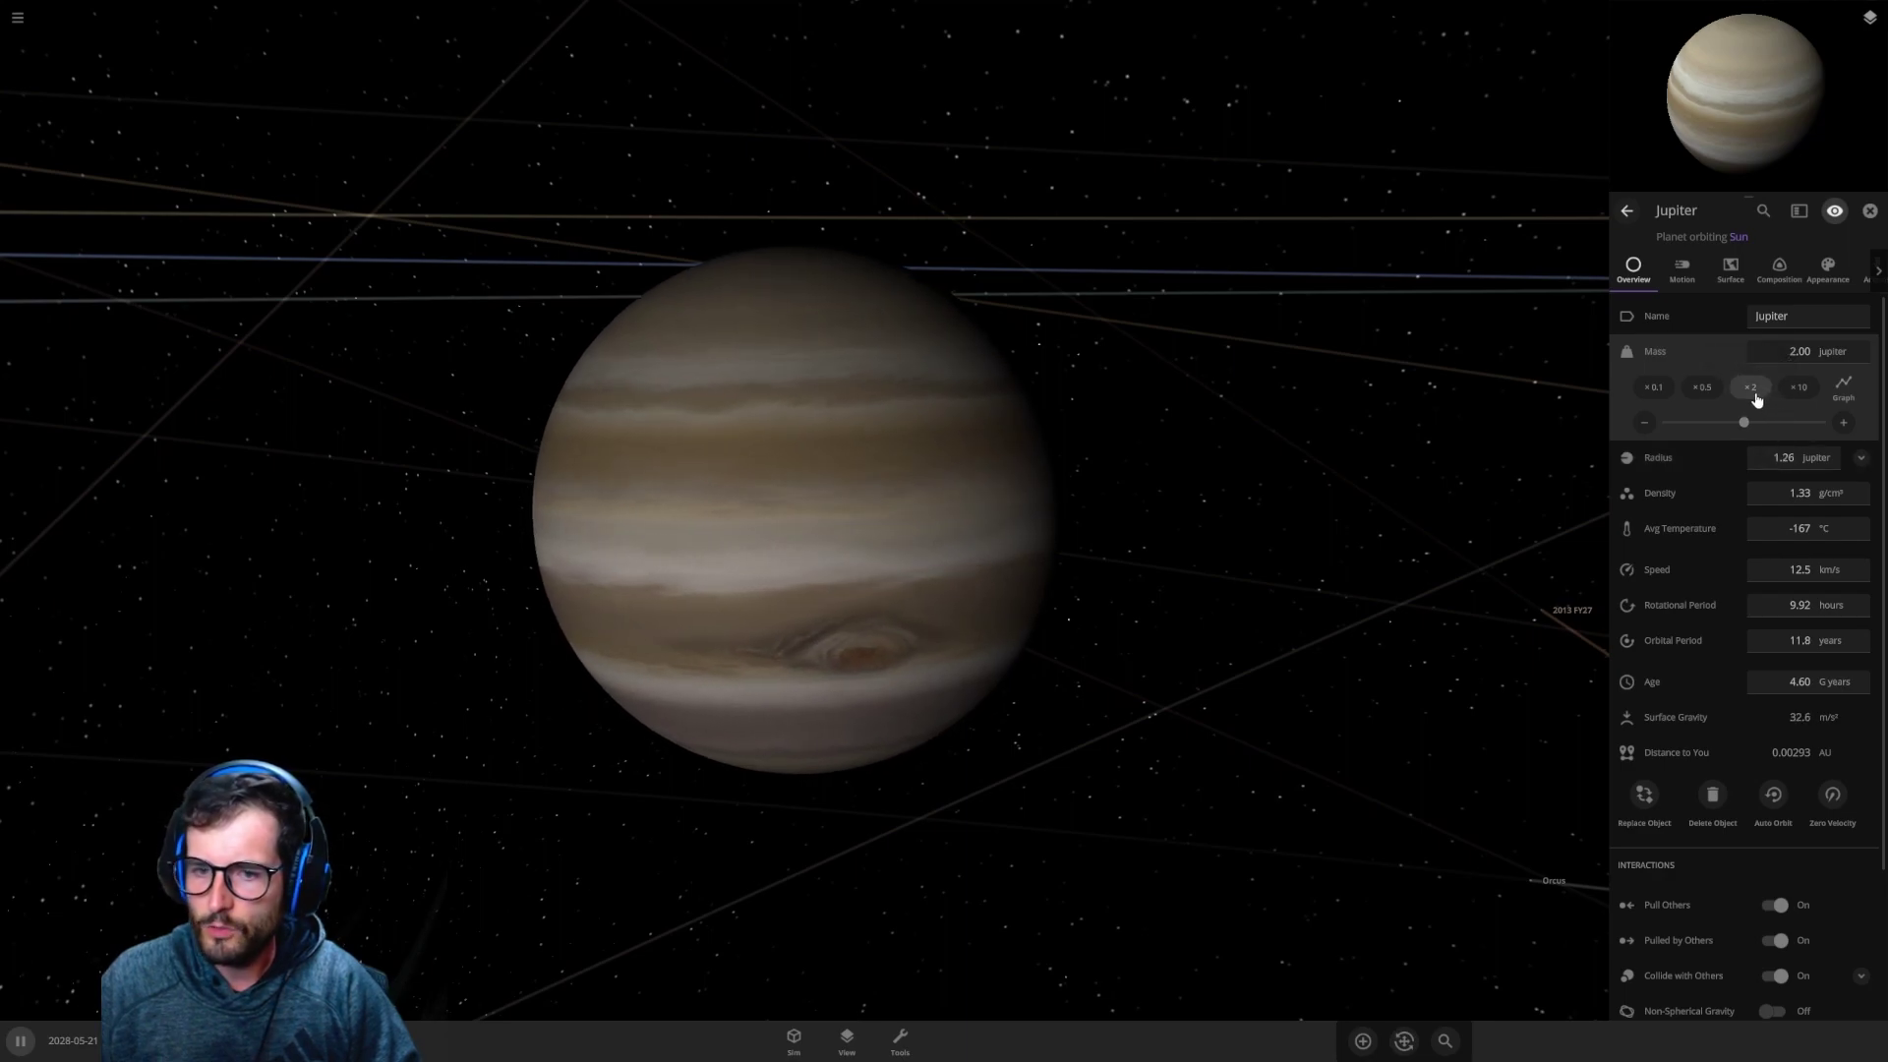
pyautogui.scroll(-3, 1513, 431)
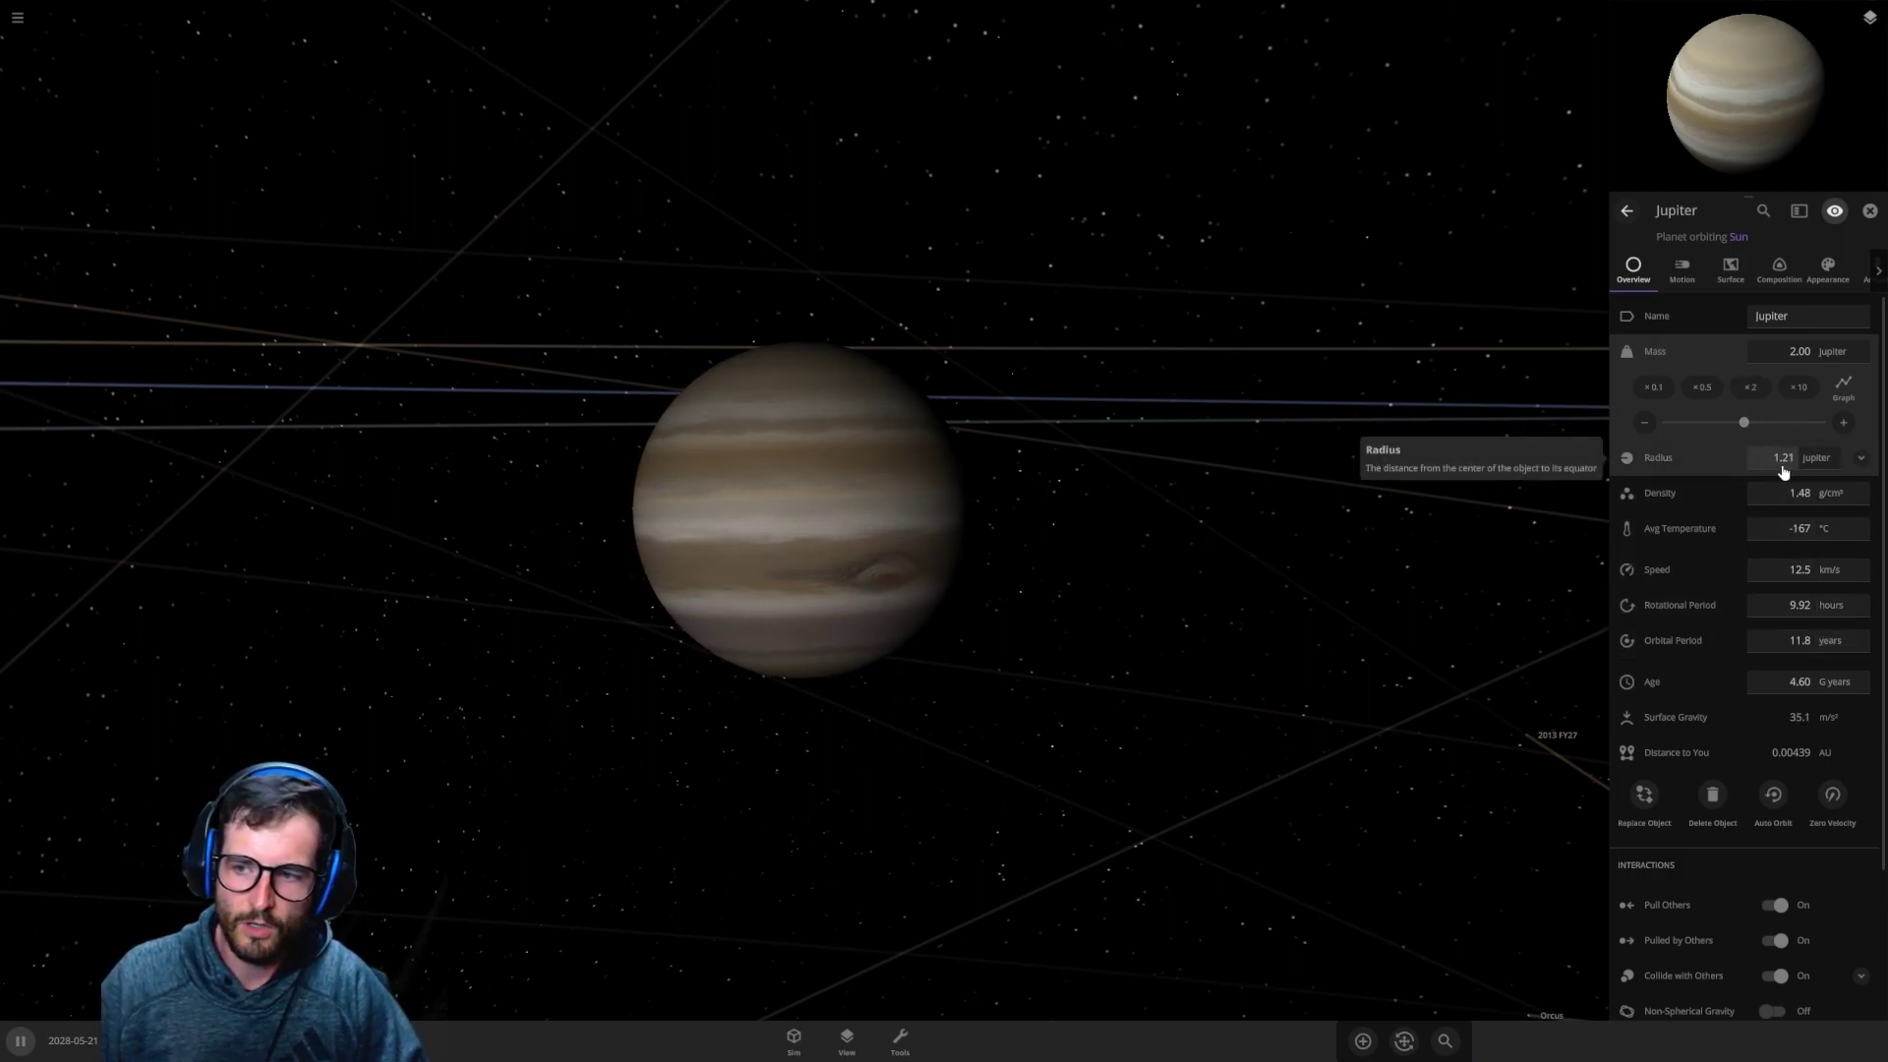
# Step: Double Jupiter's mass three more times, up to 16.0 Jupiter masses
pyautogui.click(1757, 391)
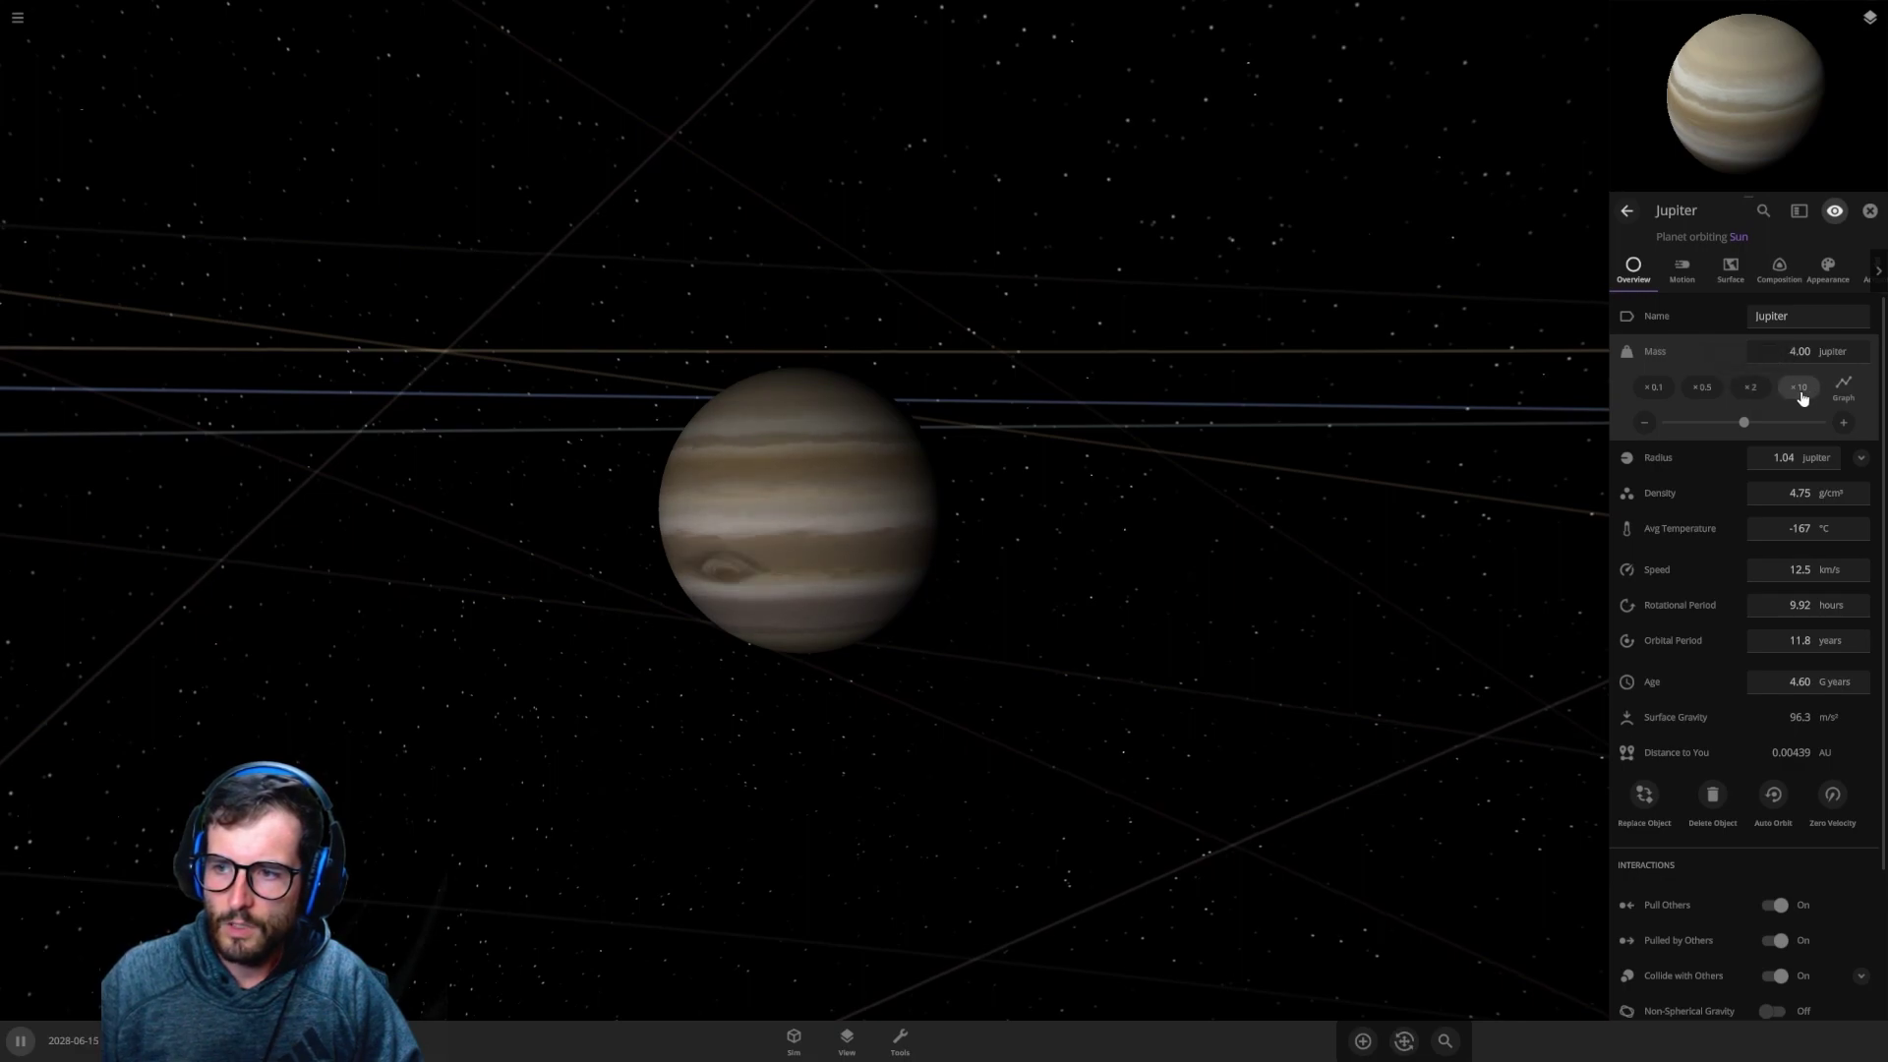
pyautogui.click(1755, 391)
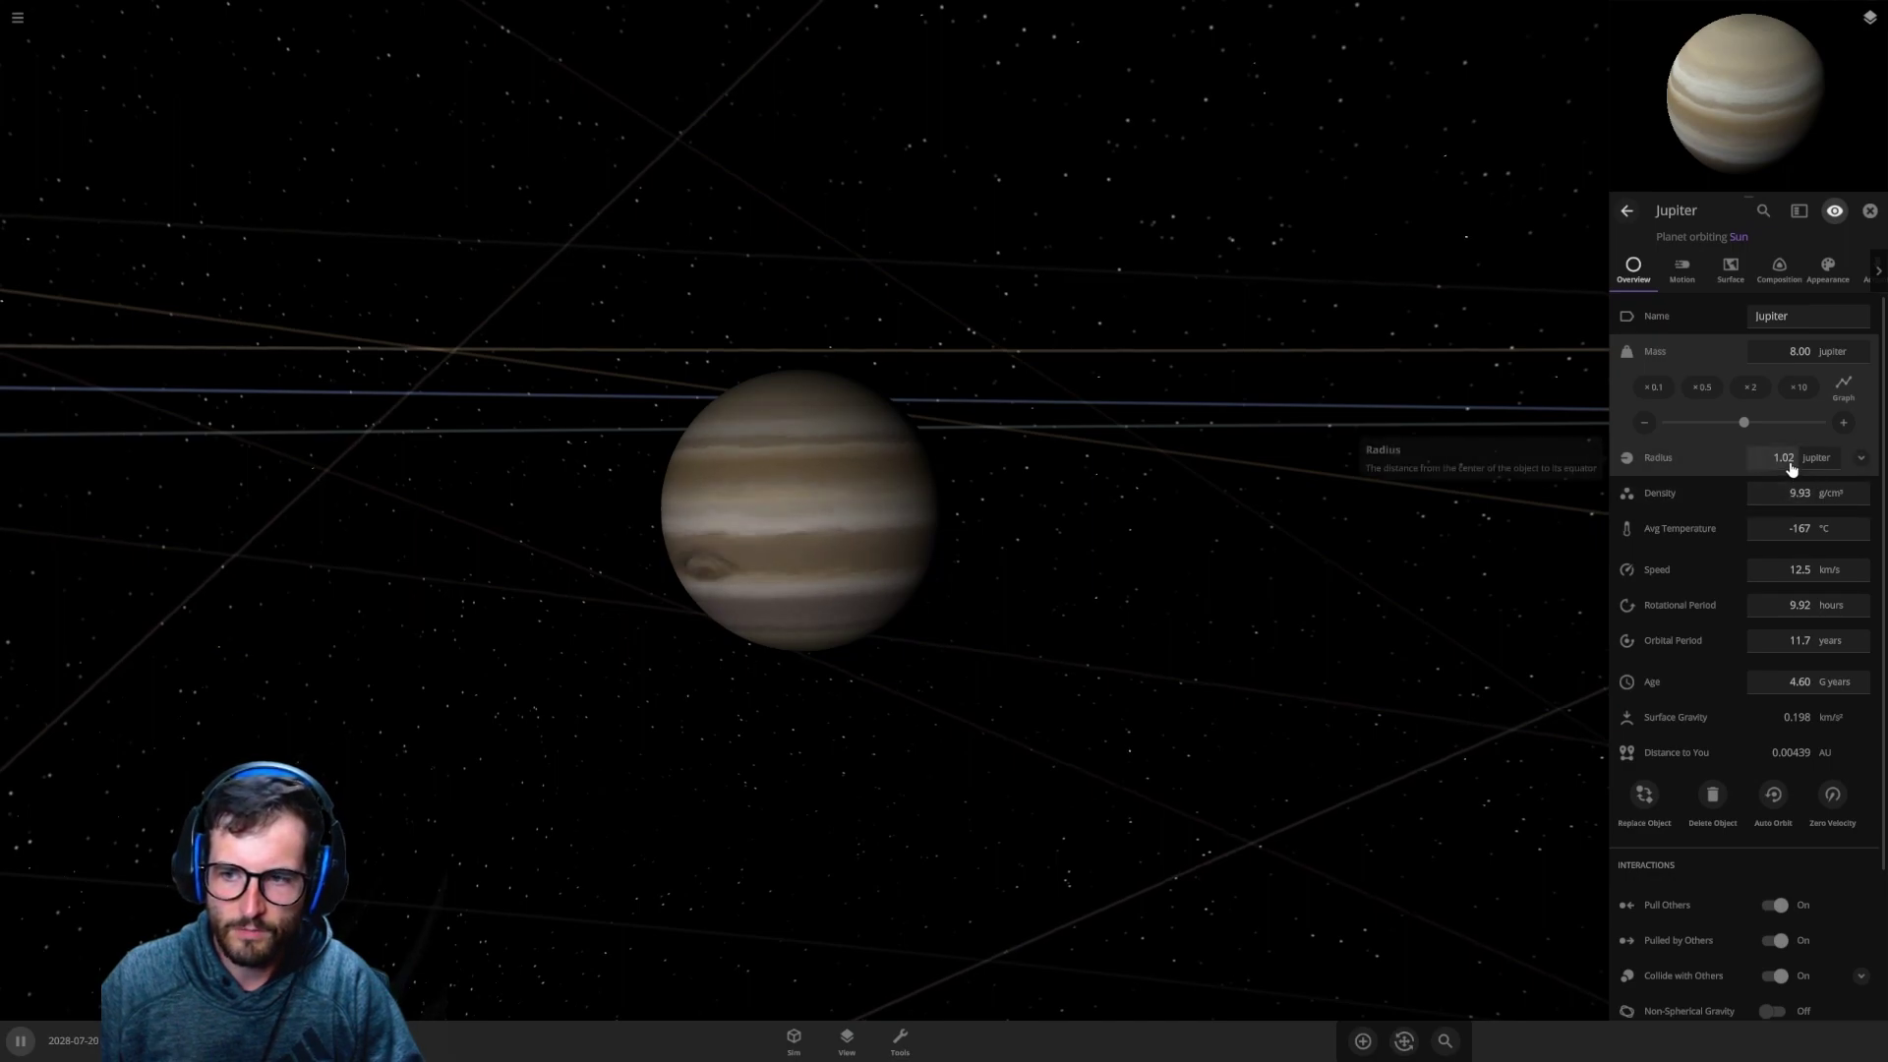
pyautogui.click(1753, 392)
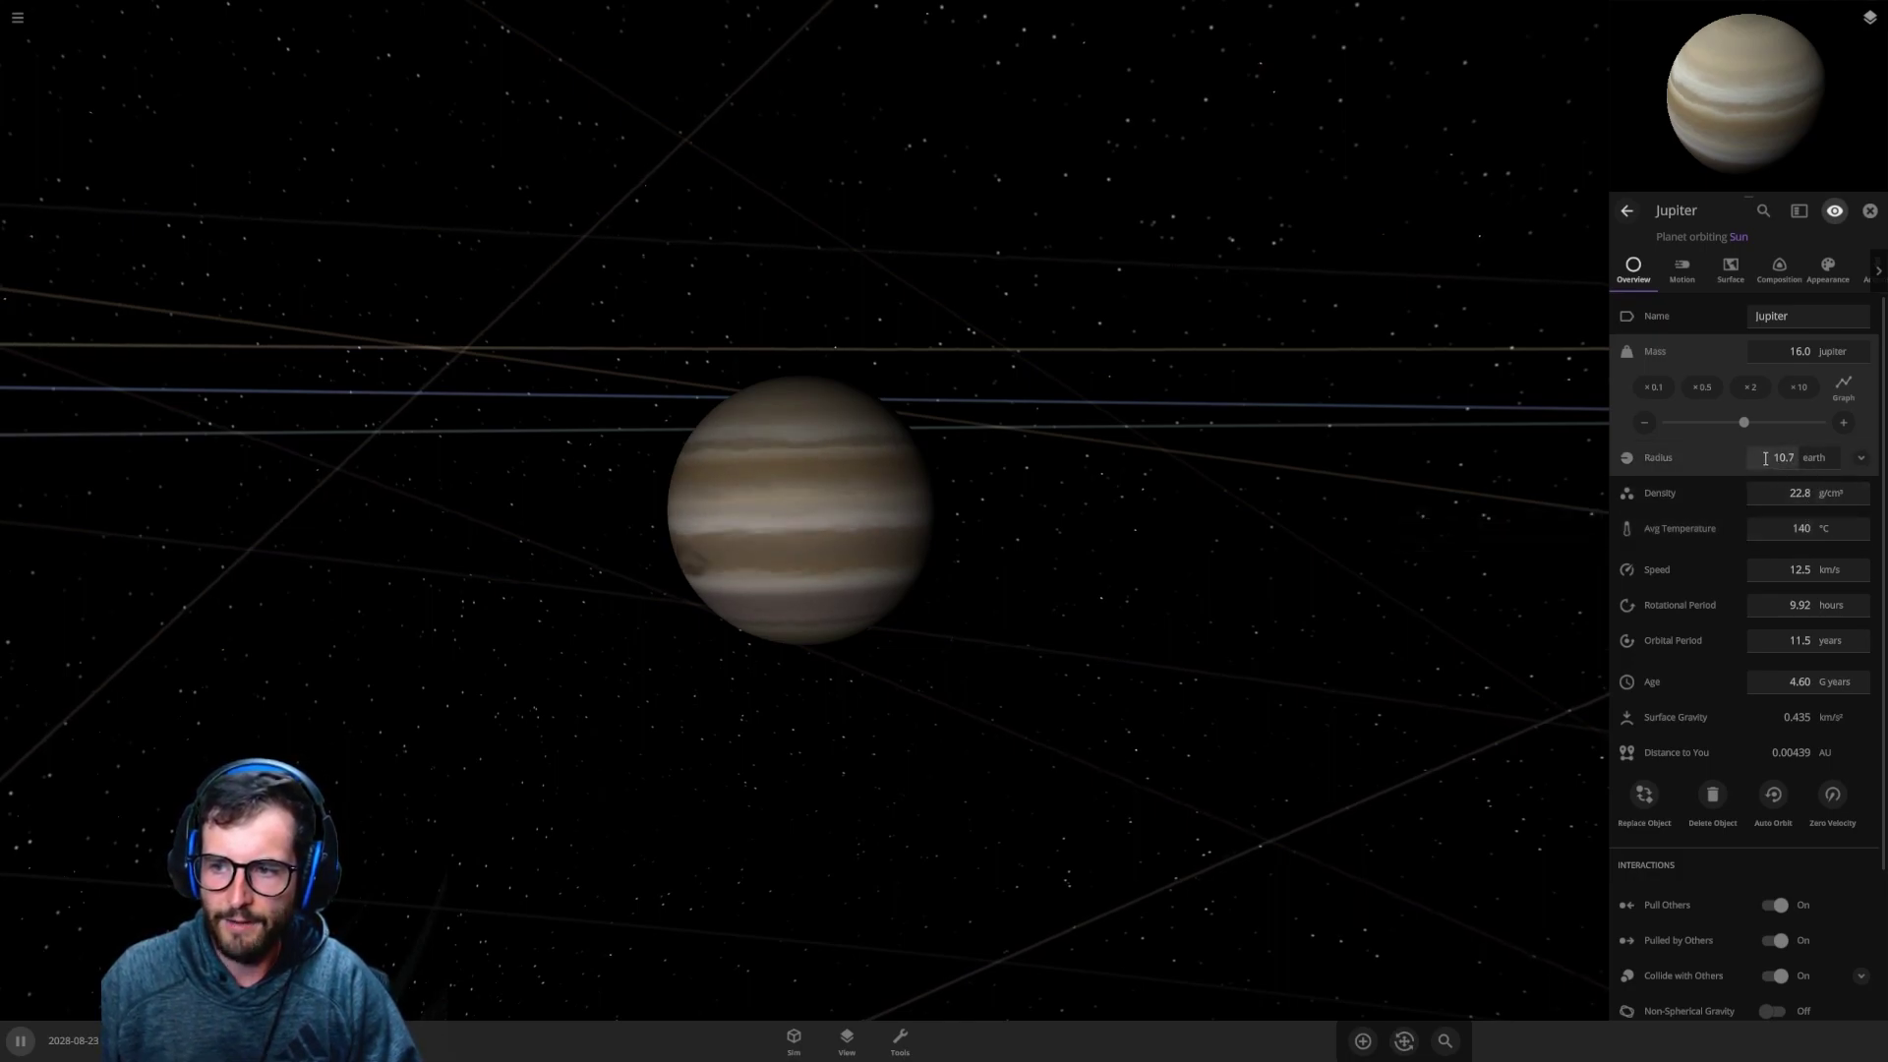
pyautogui.scroll(3, 1072, 571)
pyautogui.scroll(-3, 1080, 574)
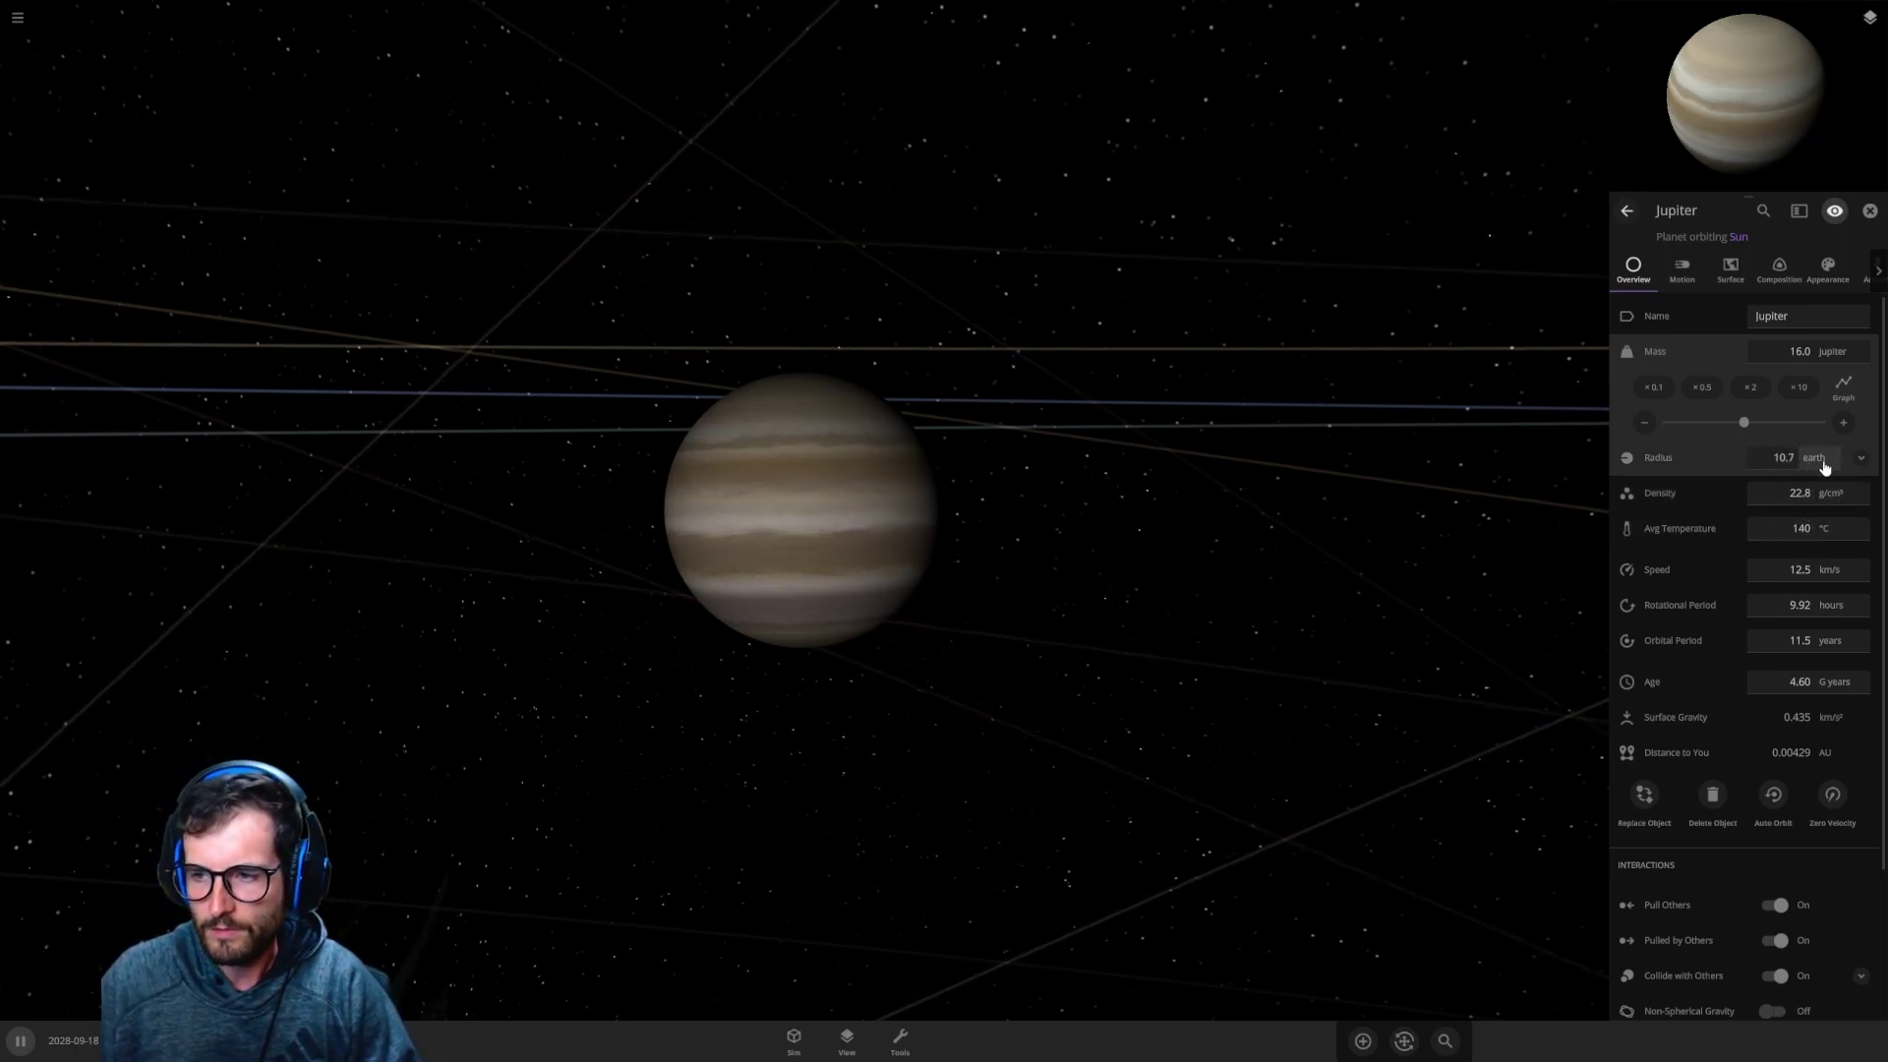
# Step: Double Jupiter's mass twice more, reaching 64.0 Jupiter masses, and view the planet up close
pyautogui.click(1751, 390)
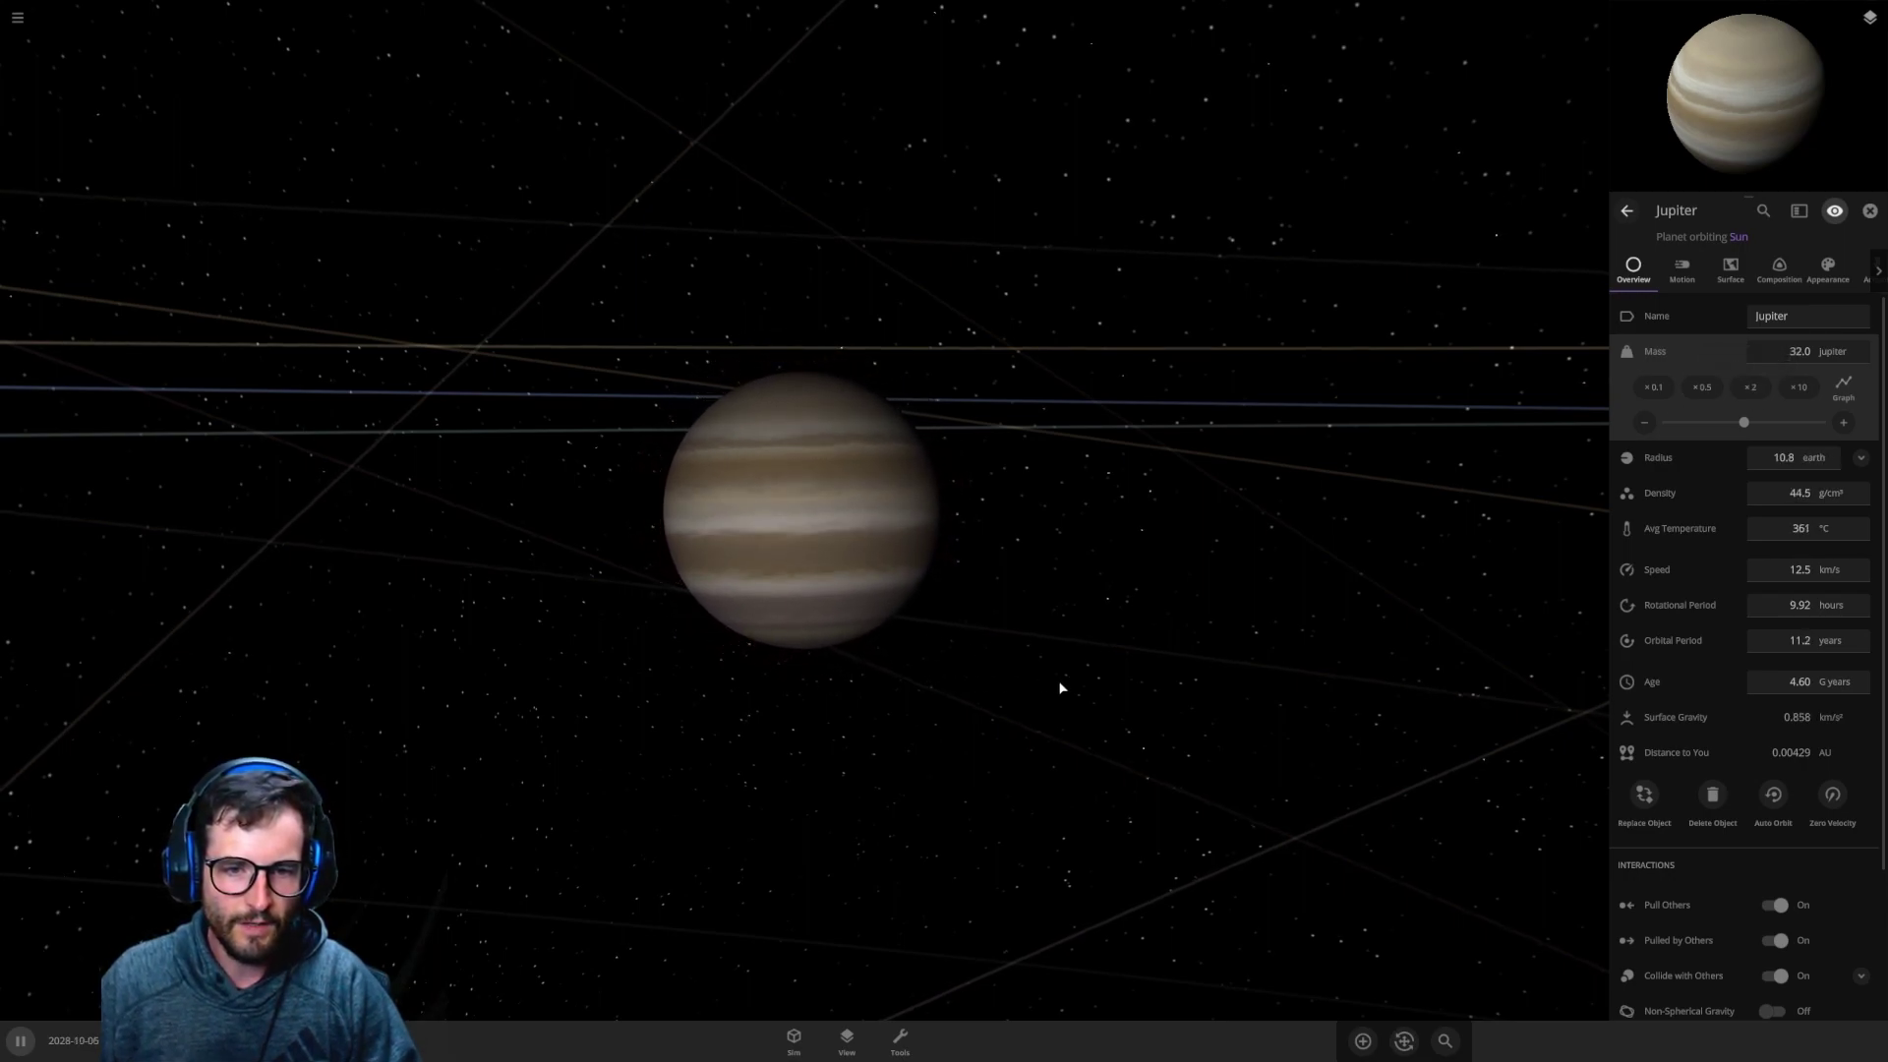
pyautogui.scroll(3, 1089, 681)
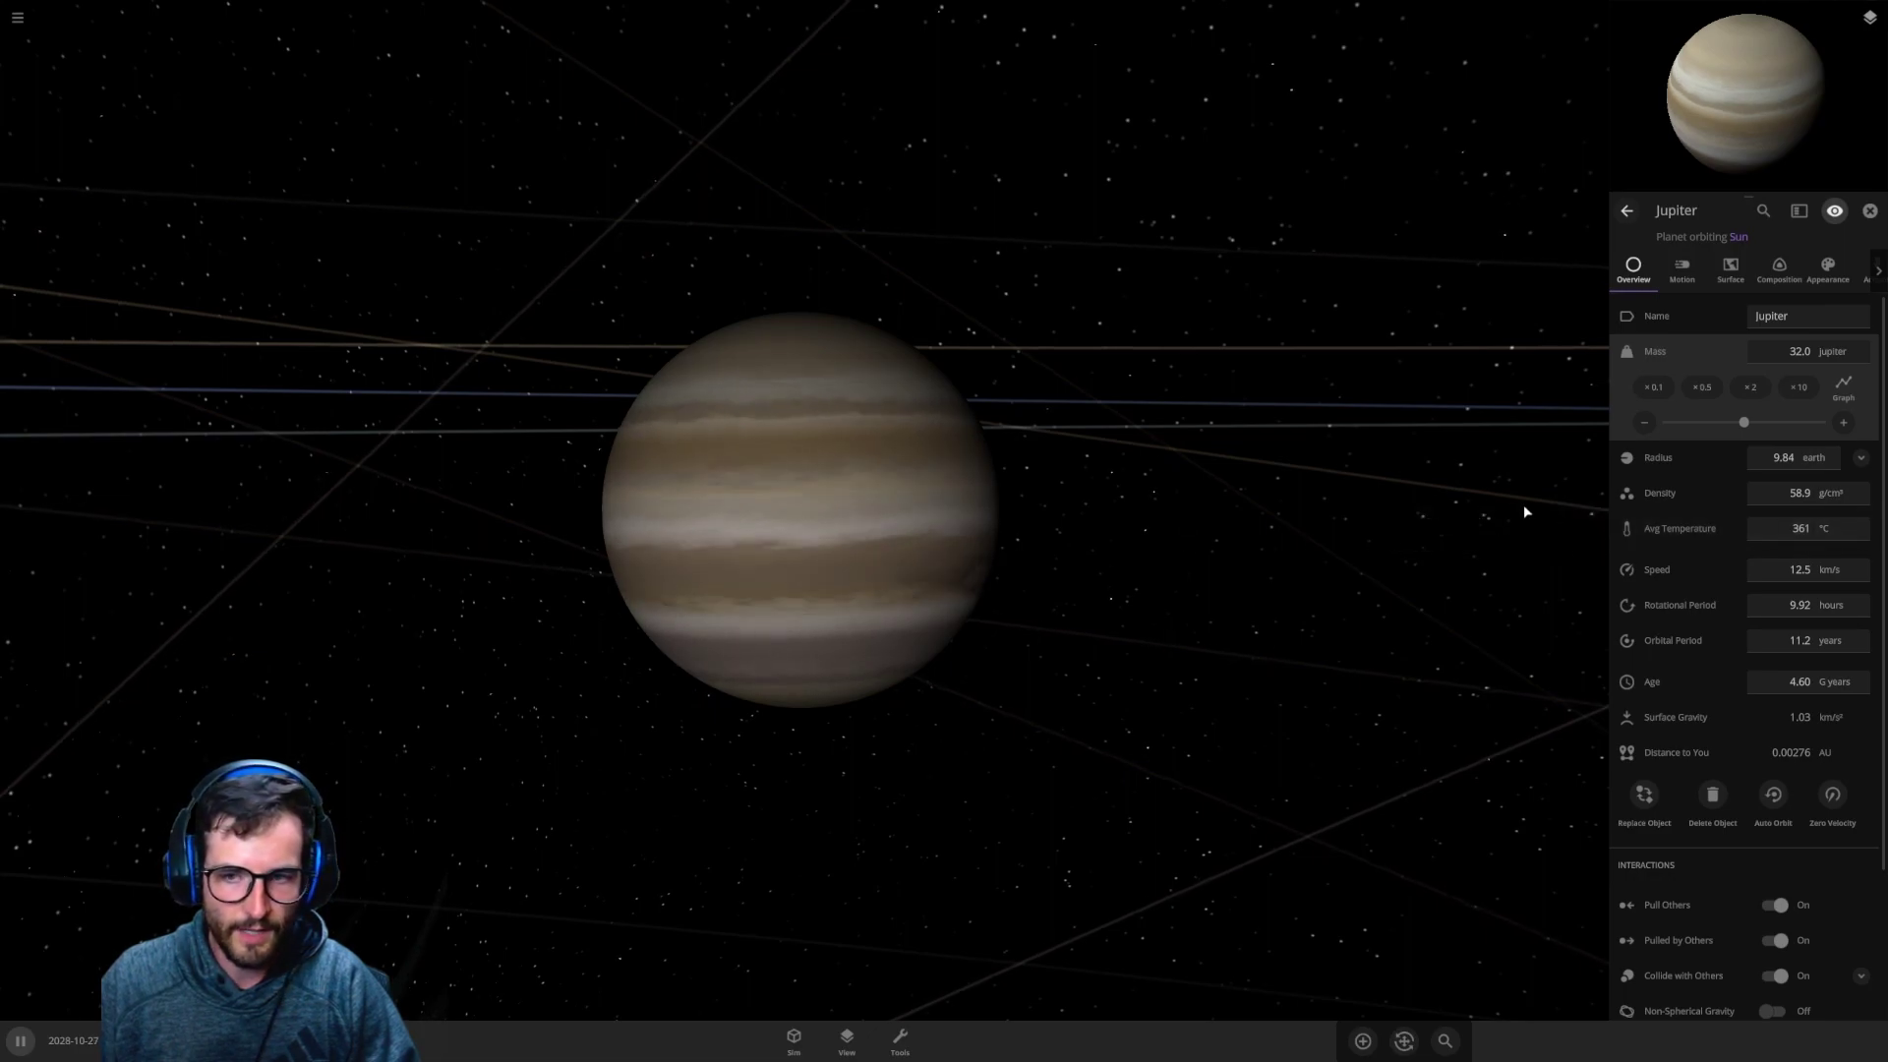
pyautogui.click(1758, 396)
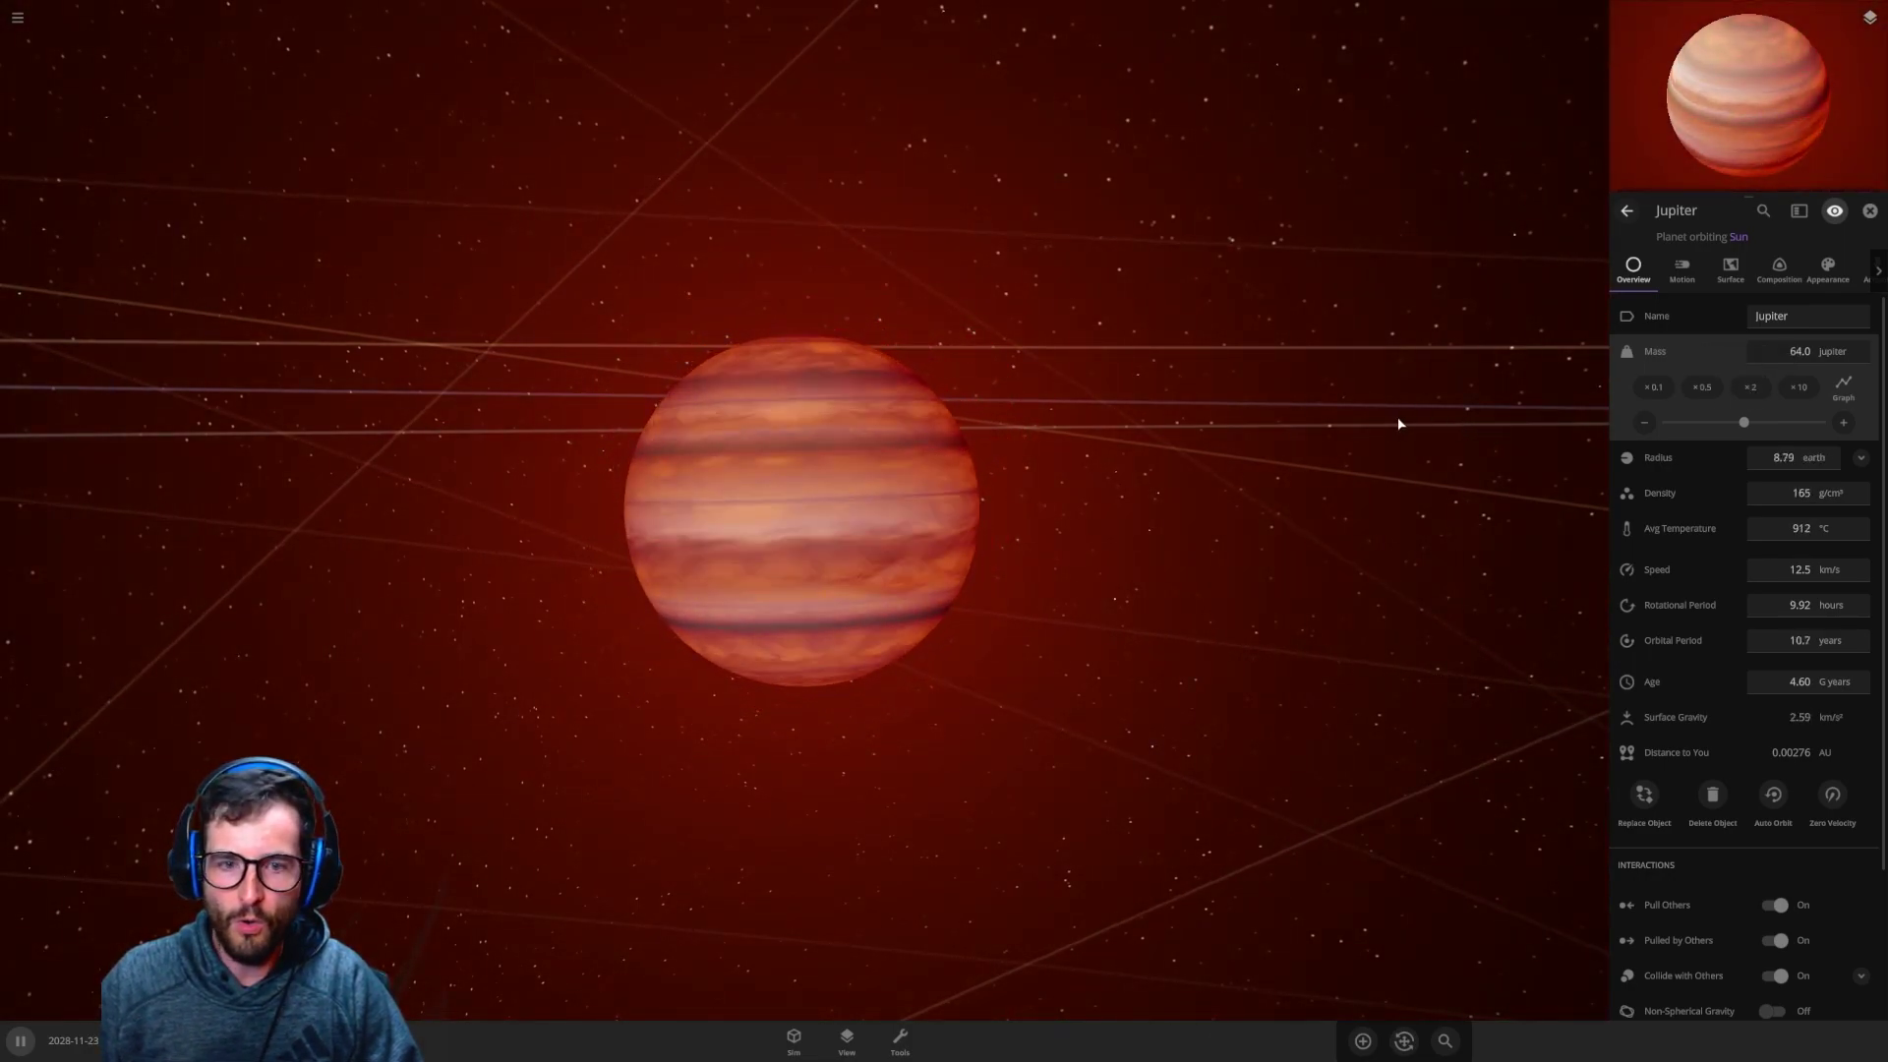
pyautogui.scroll(3, 1096, 635)
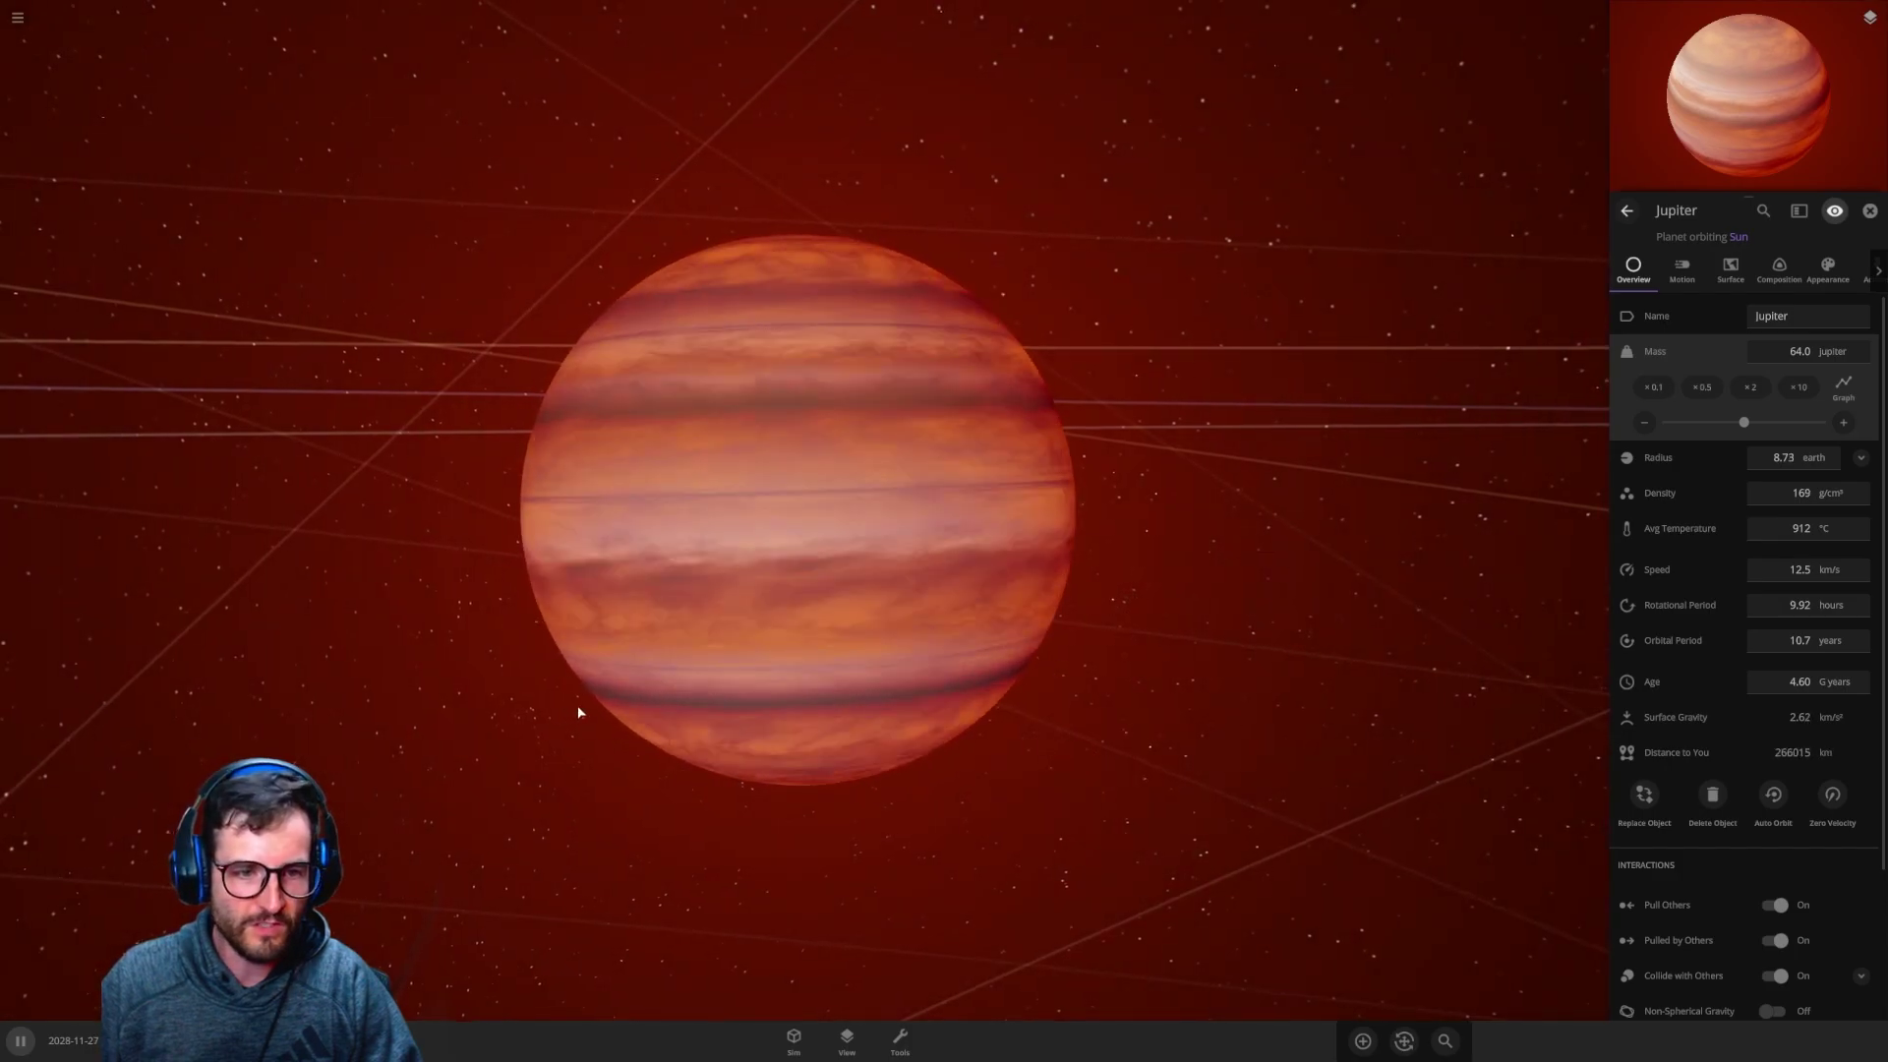
# Step: Examine the 64.0-Jupiter-mass planet from several angles and distances
pyautogui.moveTo(585, 712); pyautogui.dragTo(733, 712)
pyautogui.scroll(-4, 760, 720)
pyautogui.scroll(2, 763, 721)
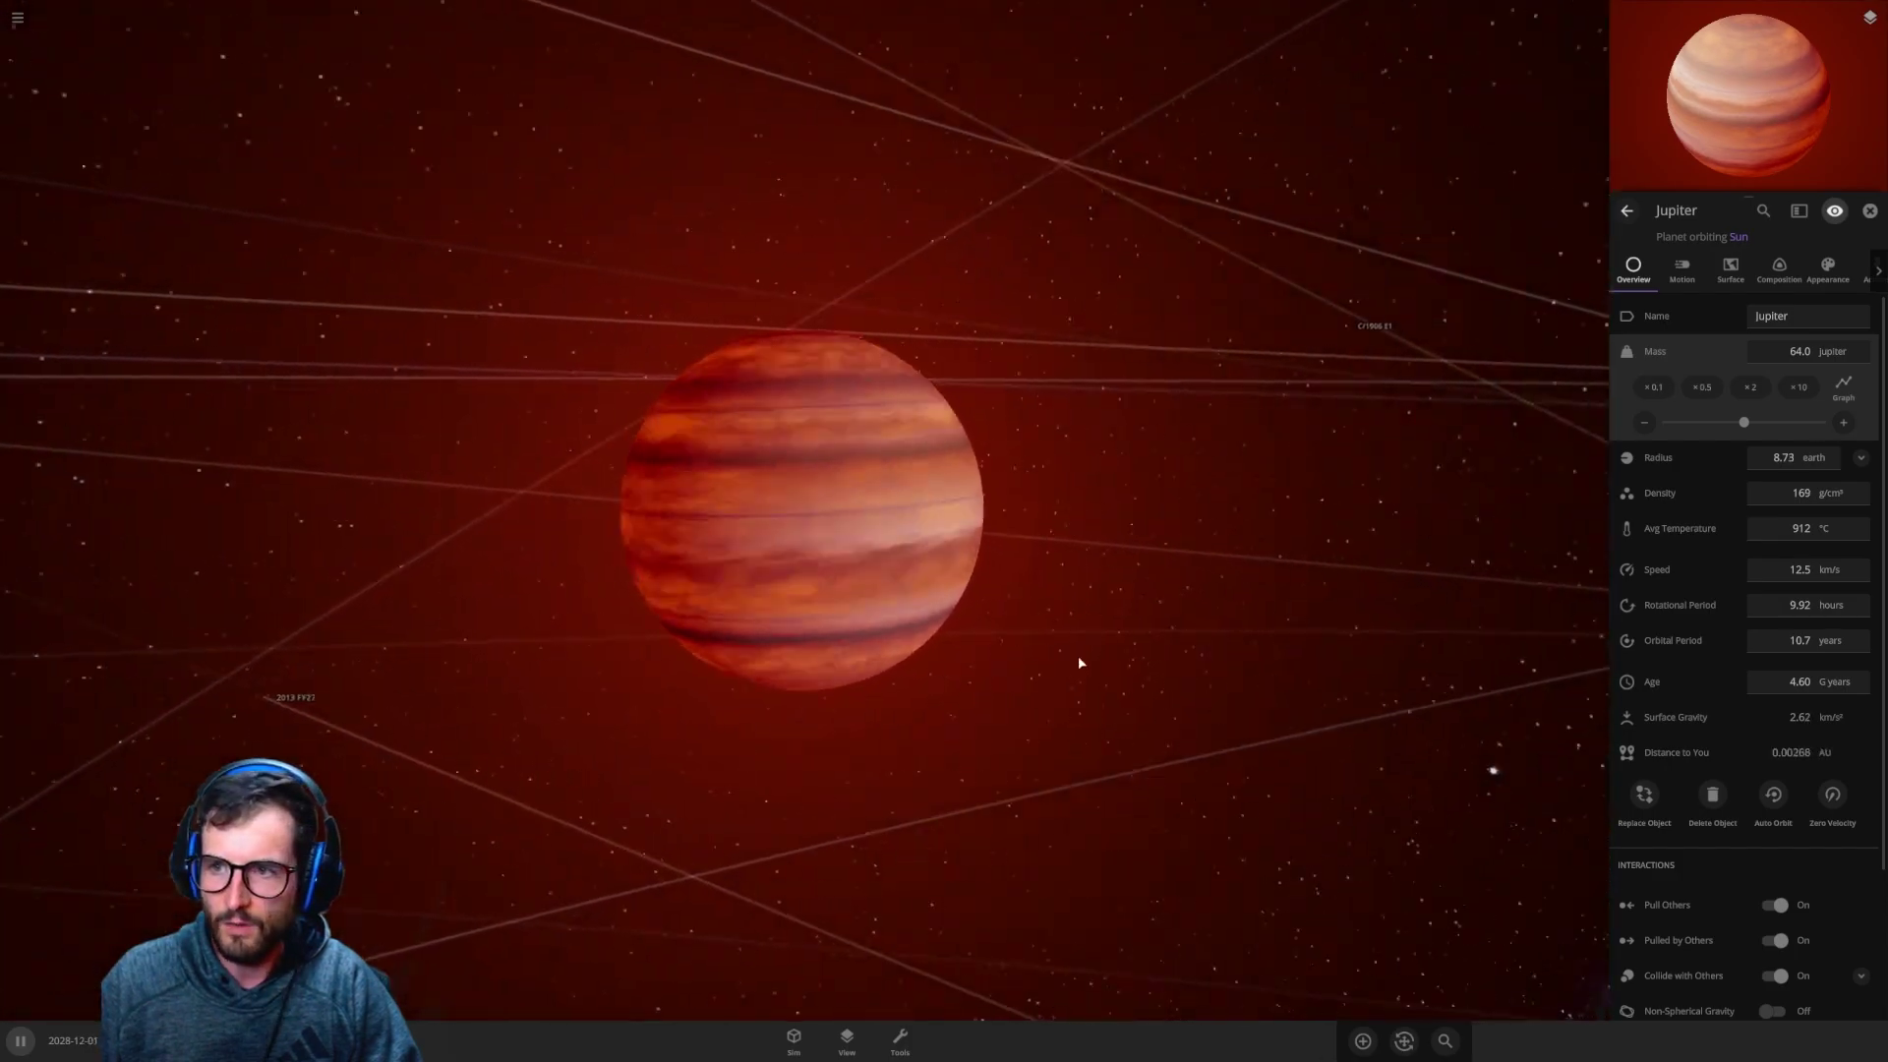
pyautogui.scroll(1, 1208, 615)
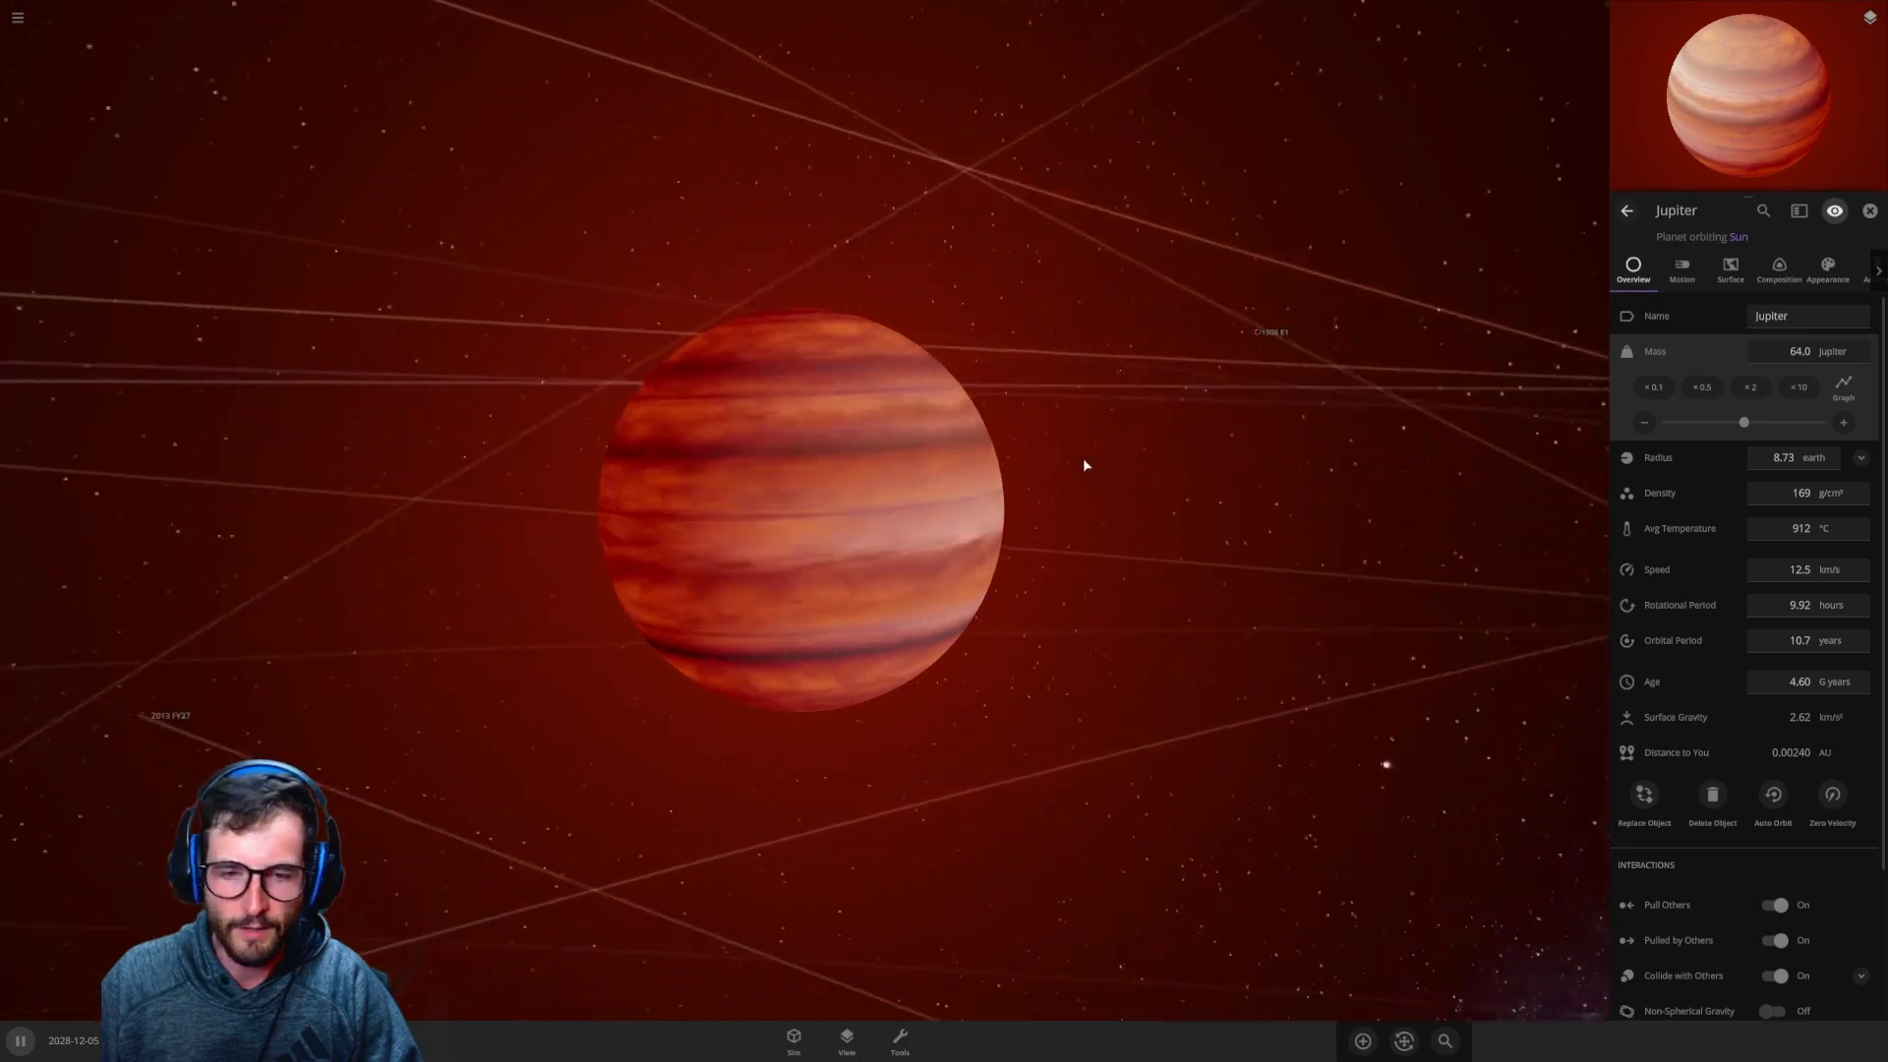
pyautogui.scroll(-2, 1206, 602)
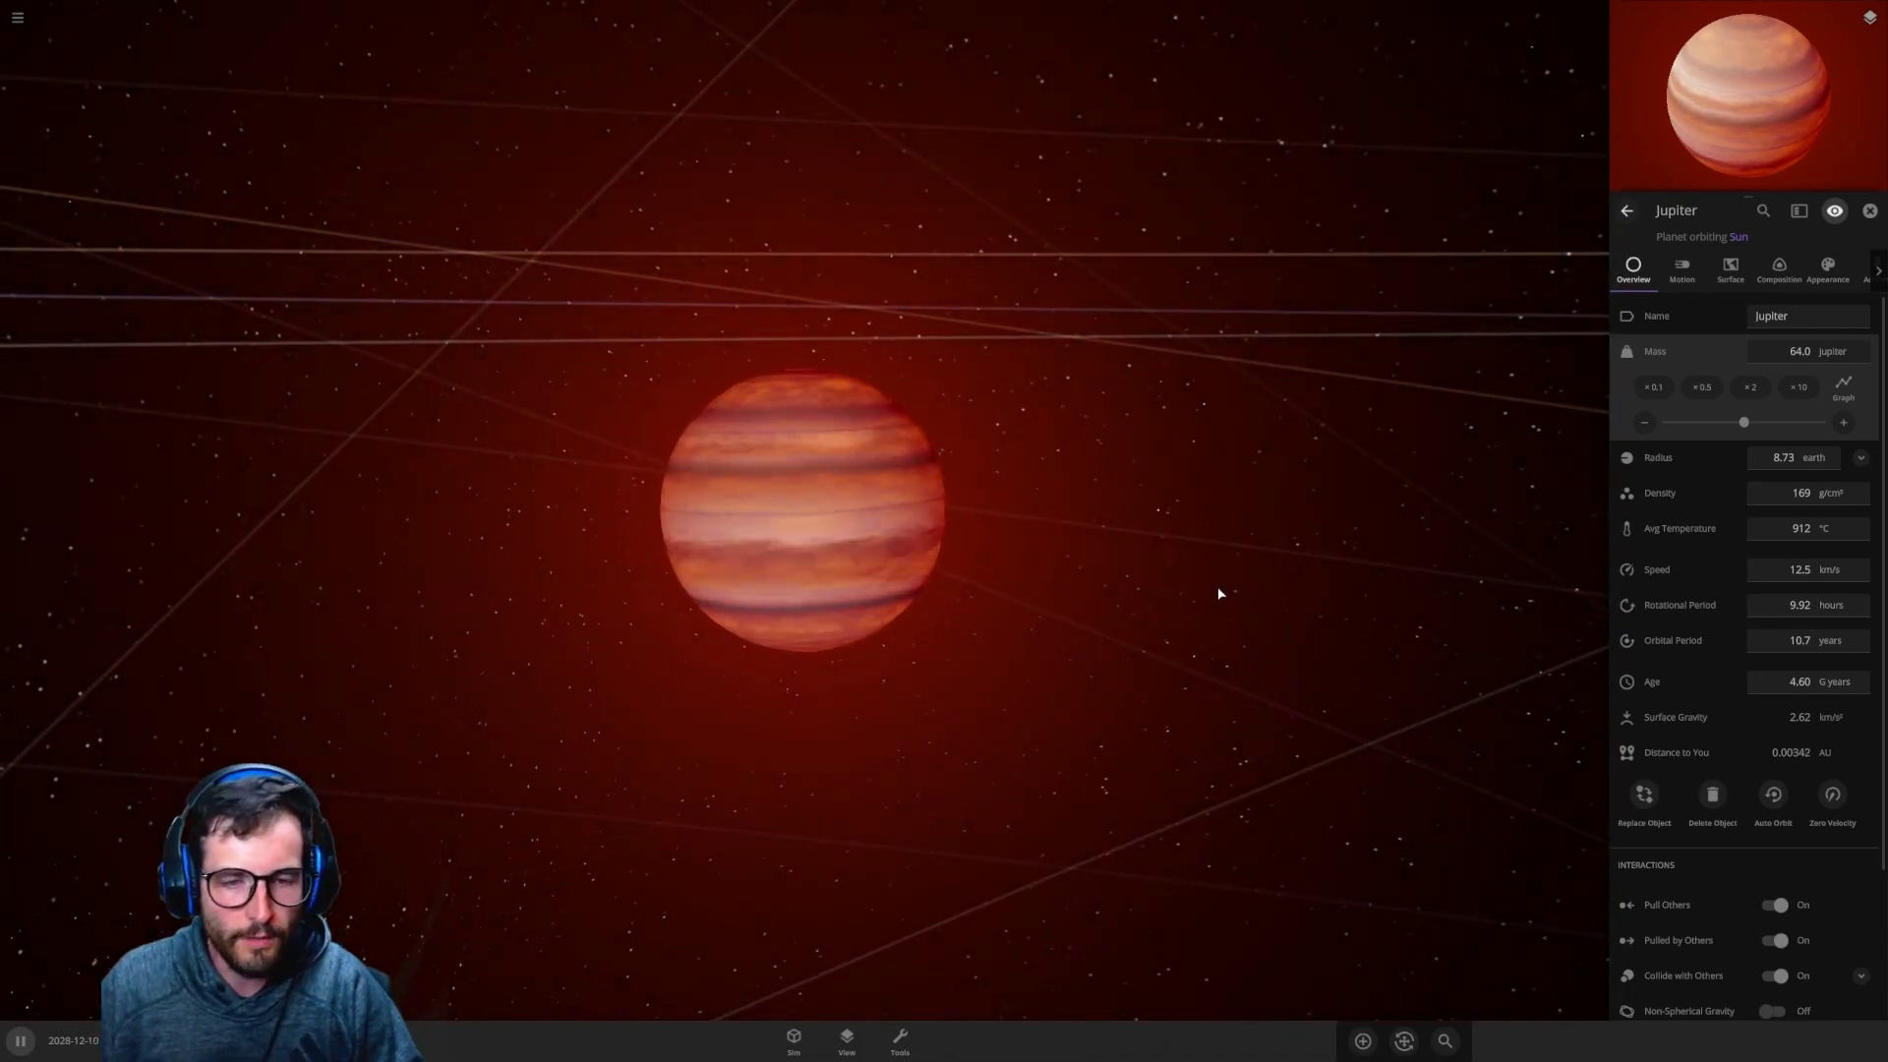
pyautogui.scroll(-8, 1217, 588)
pyautogui.moveTo(623, 687); pyautogui.dragTo(829, 679)
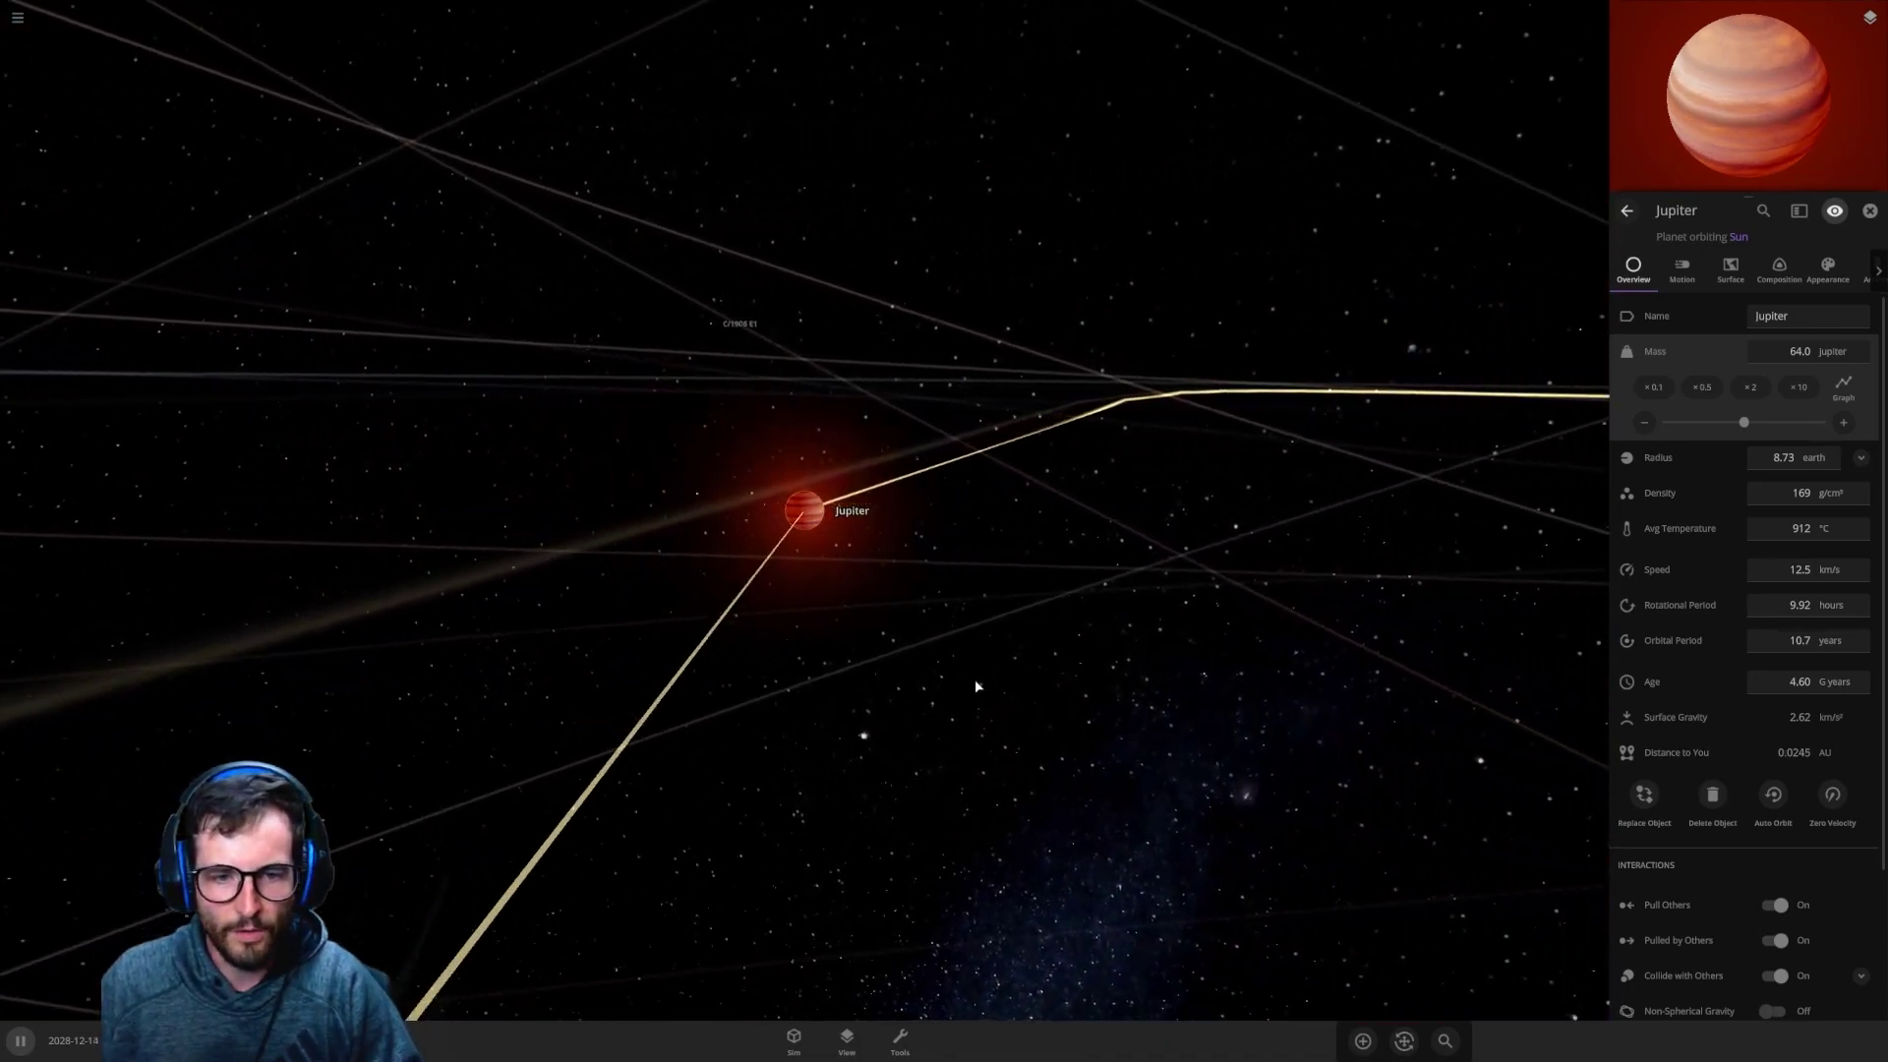
pyautogui.scroll(5, 829, 676)
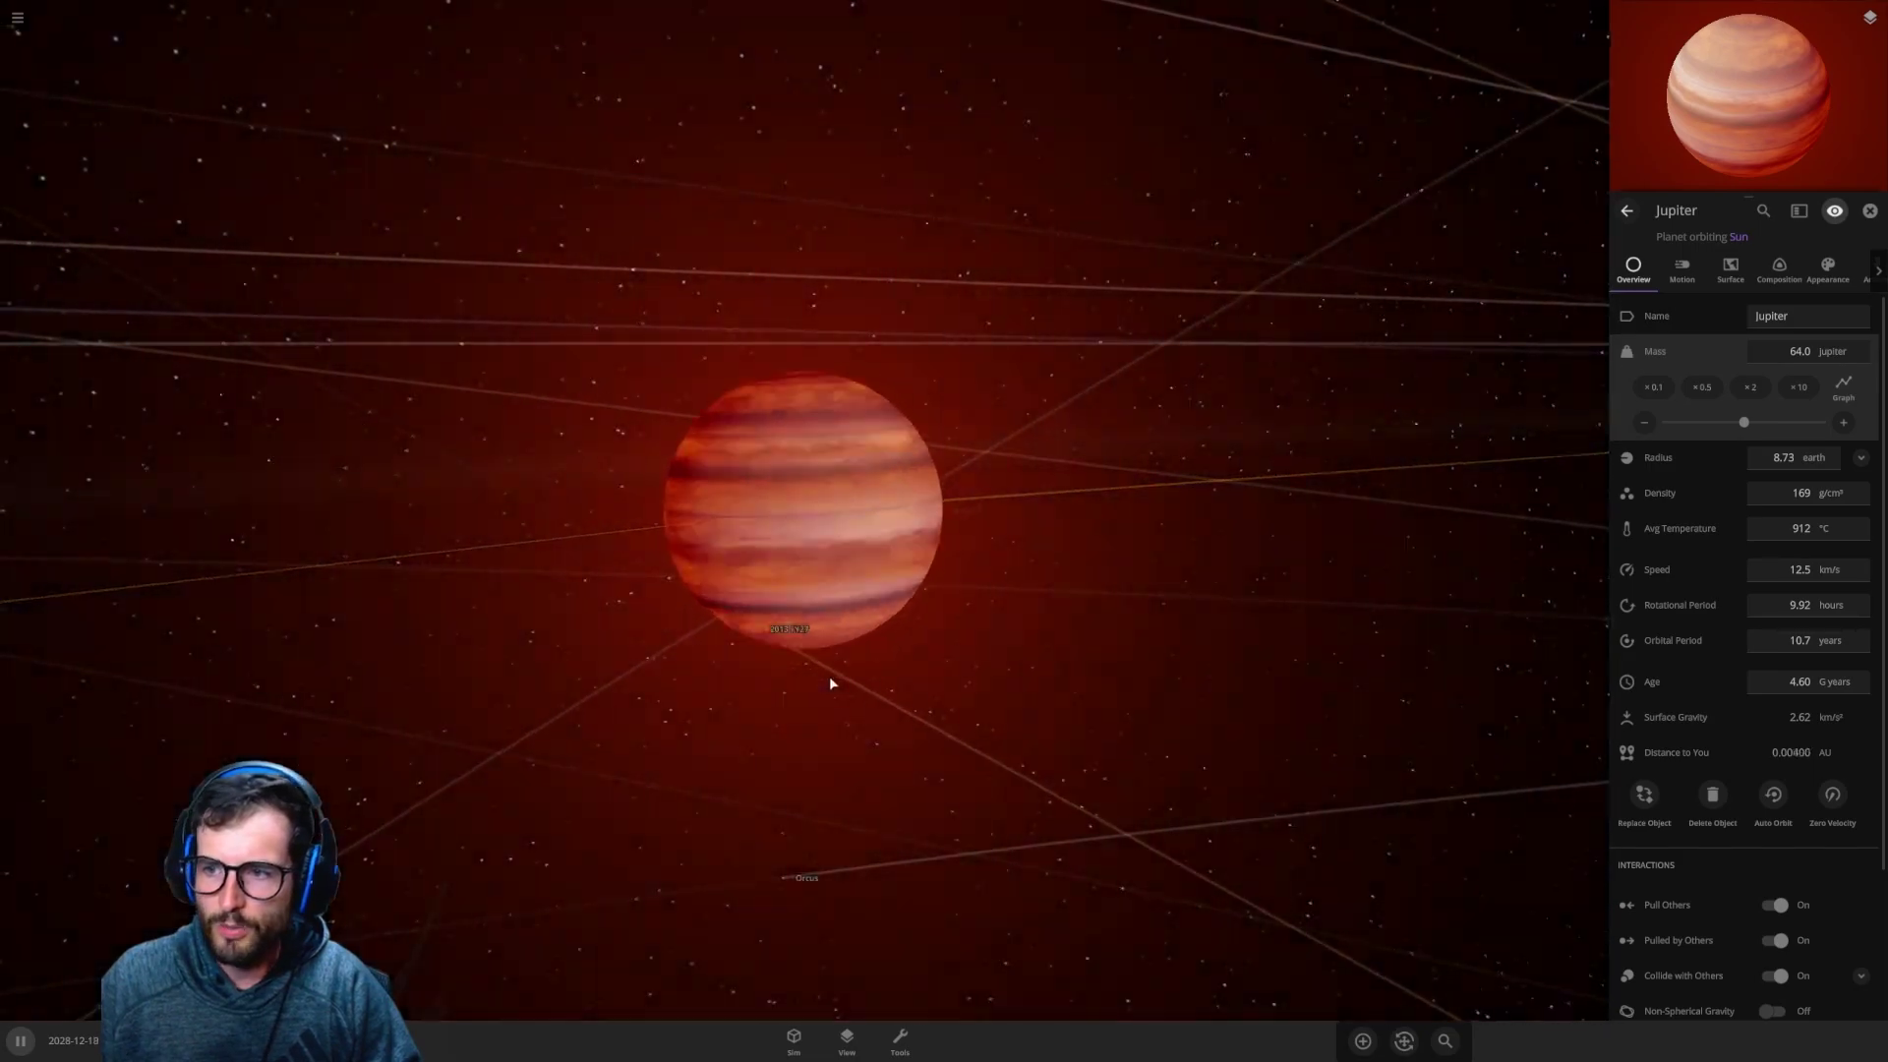
pyautogui.scroll(3, 831, 679)
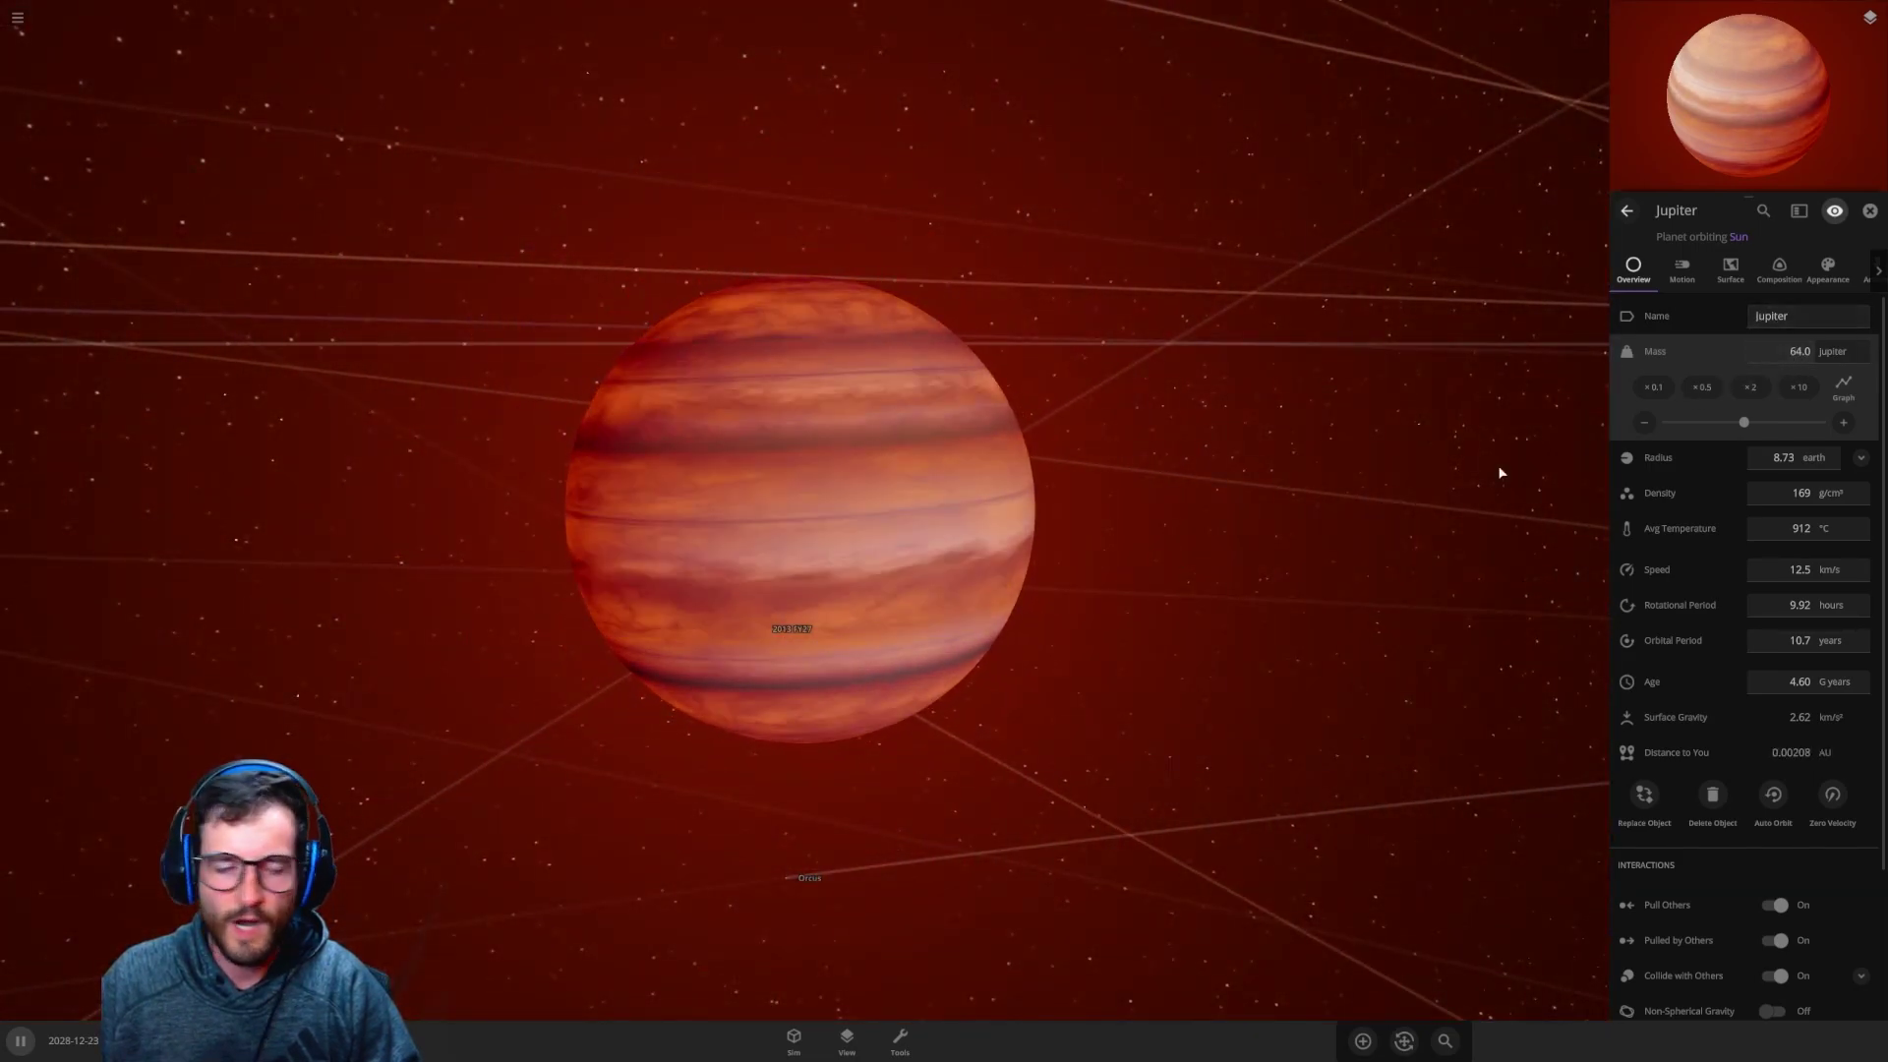
pyautogui.moveTo(1341, 750); pyautogui.dragTo(1377, 697)
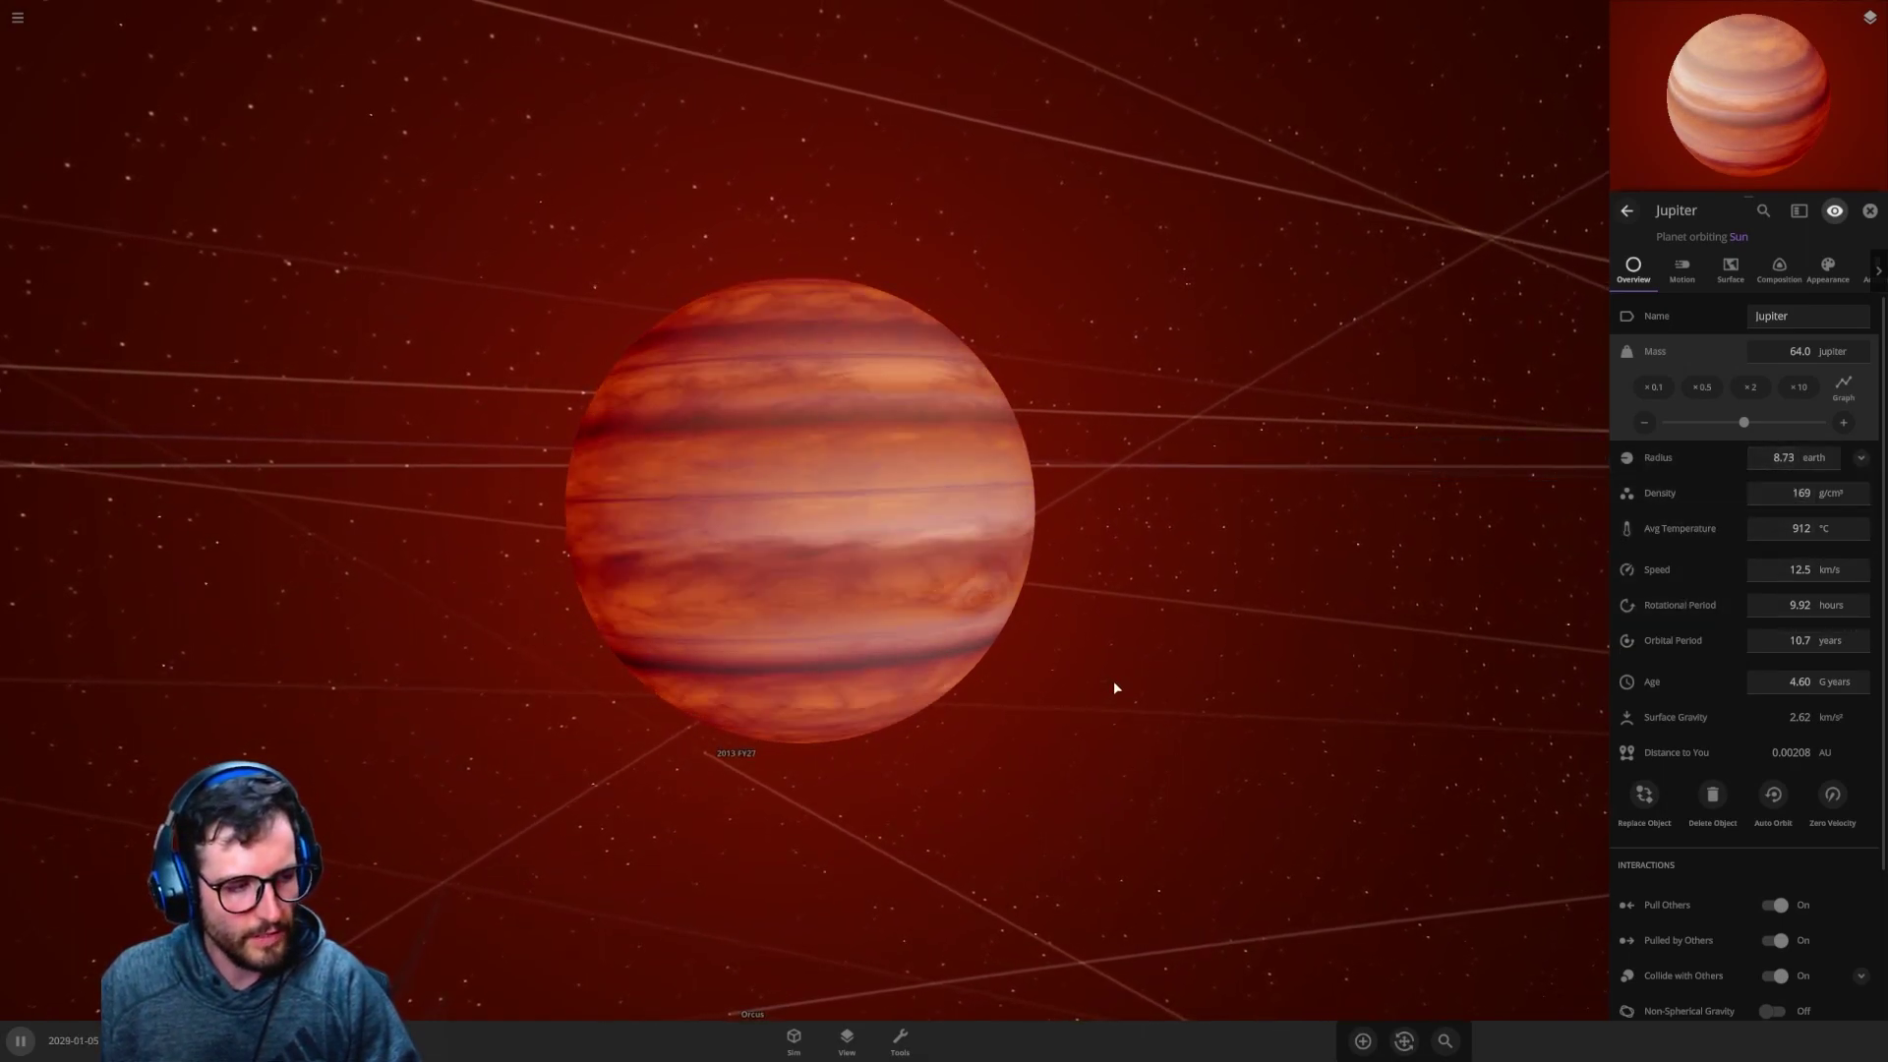
pyautogui.scroll(3, 1050, 744)
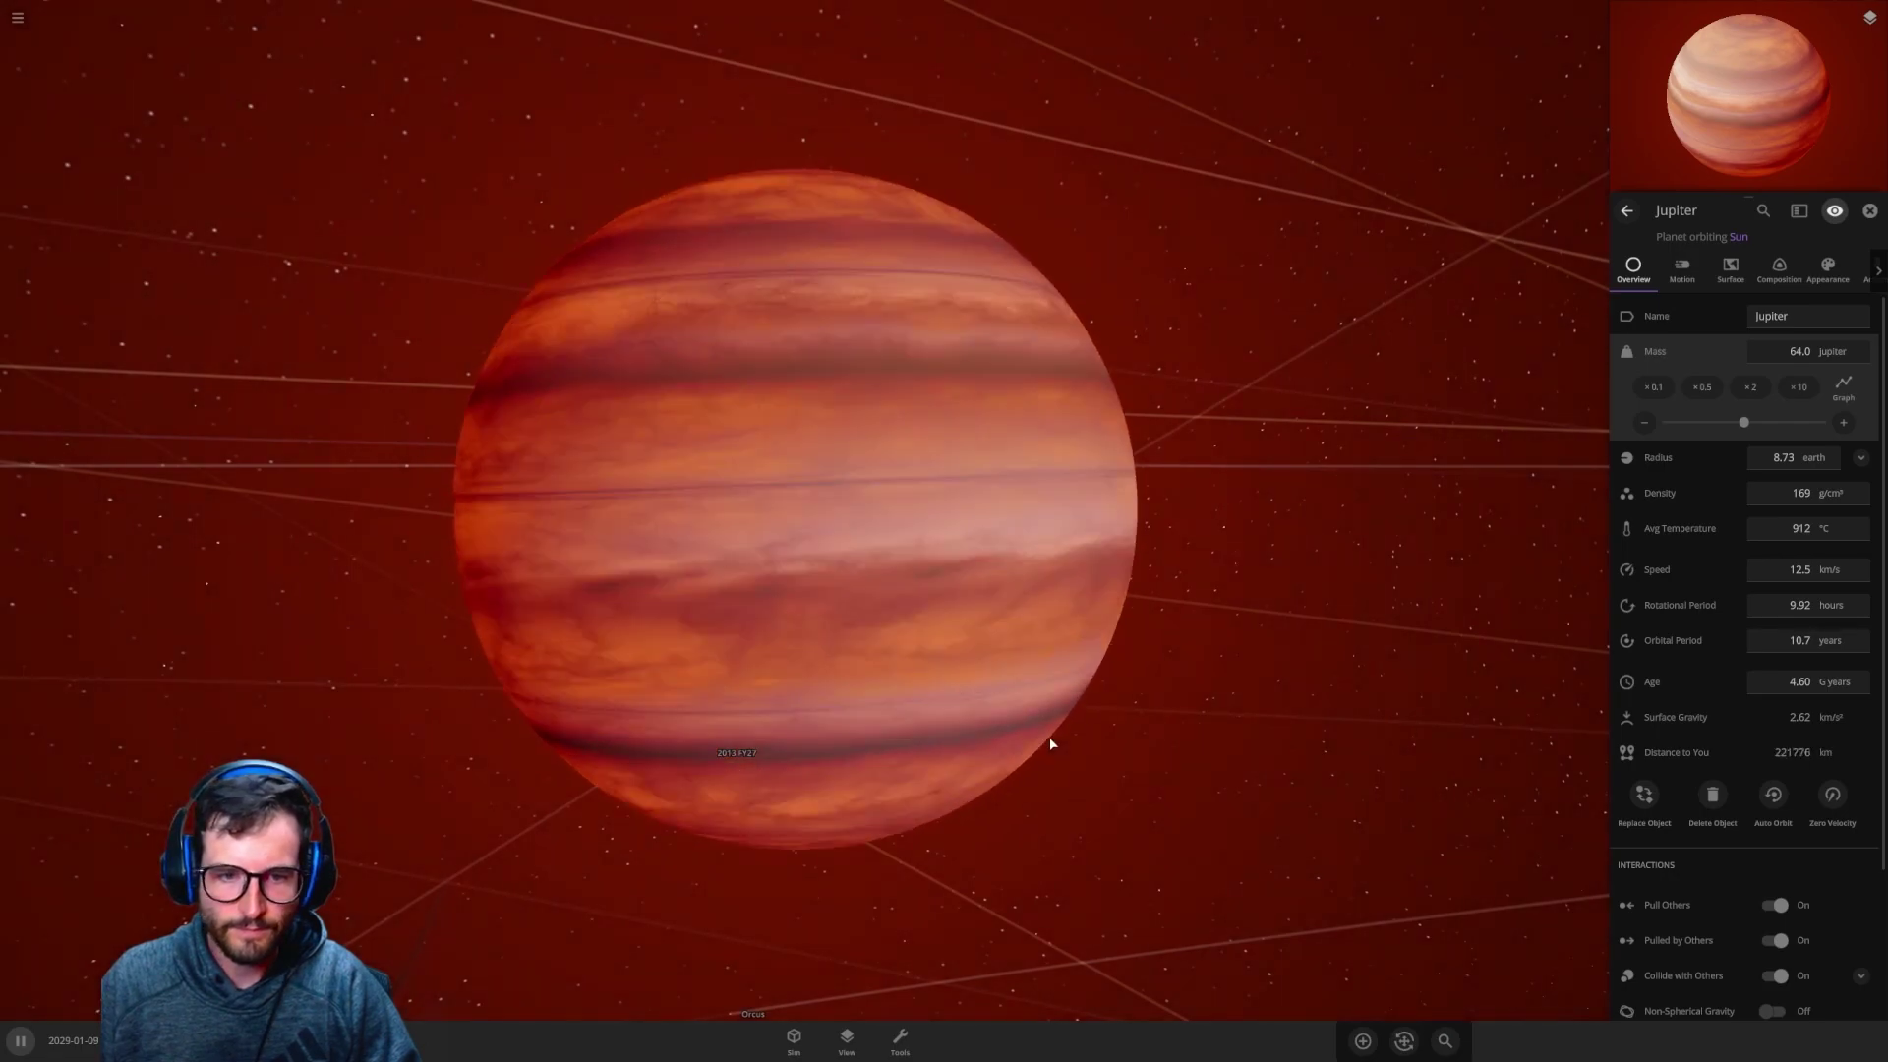
pyautogui.scroll(-3, 1051, 745)
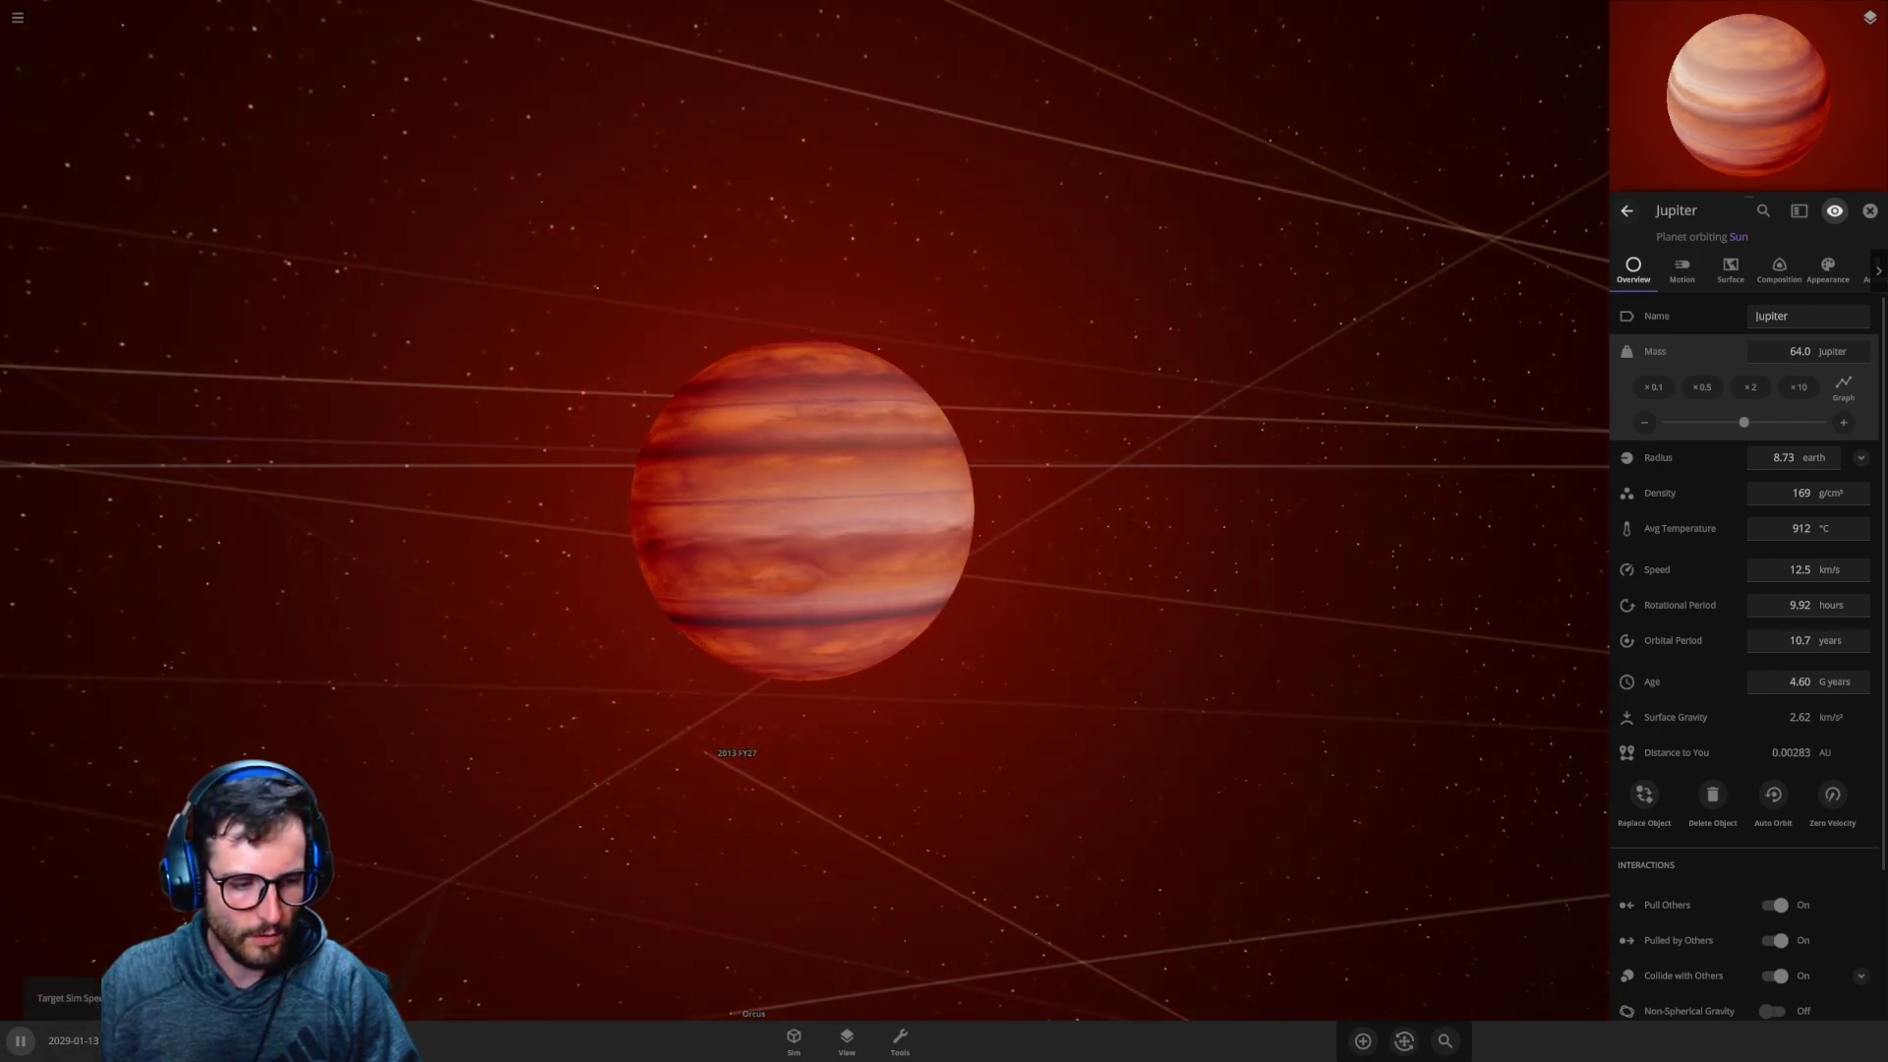
pyautogui.scroll(3, 669, 795)
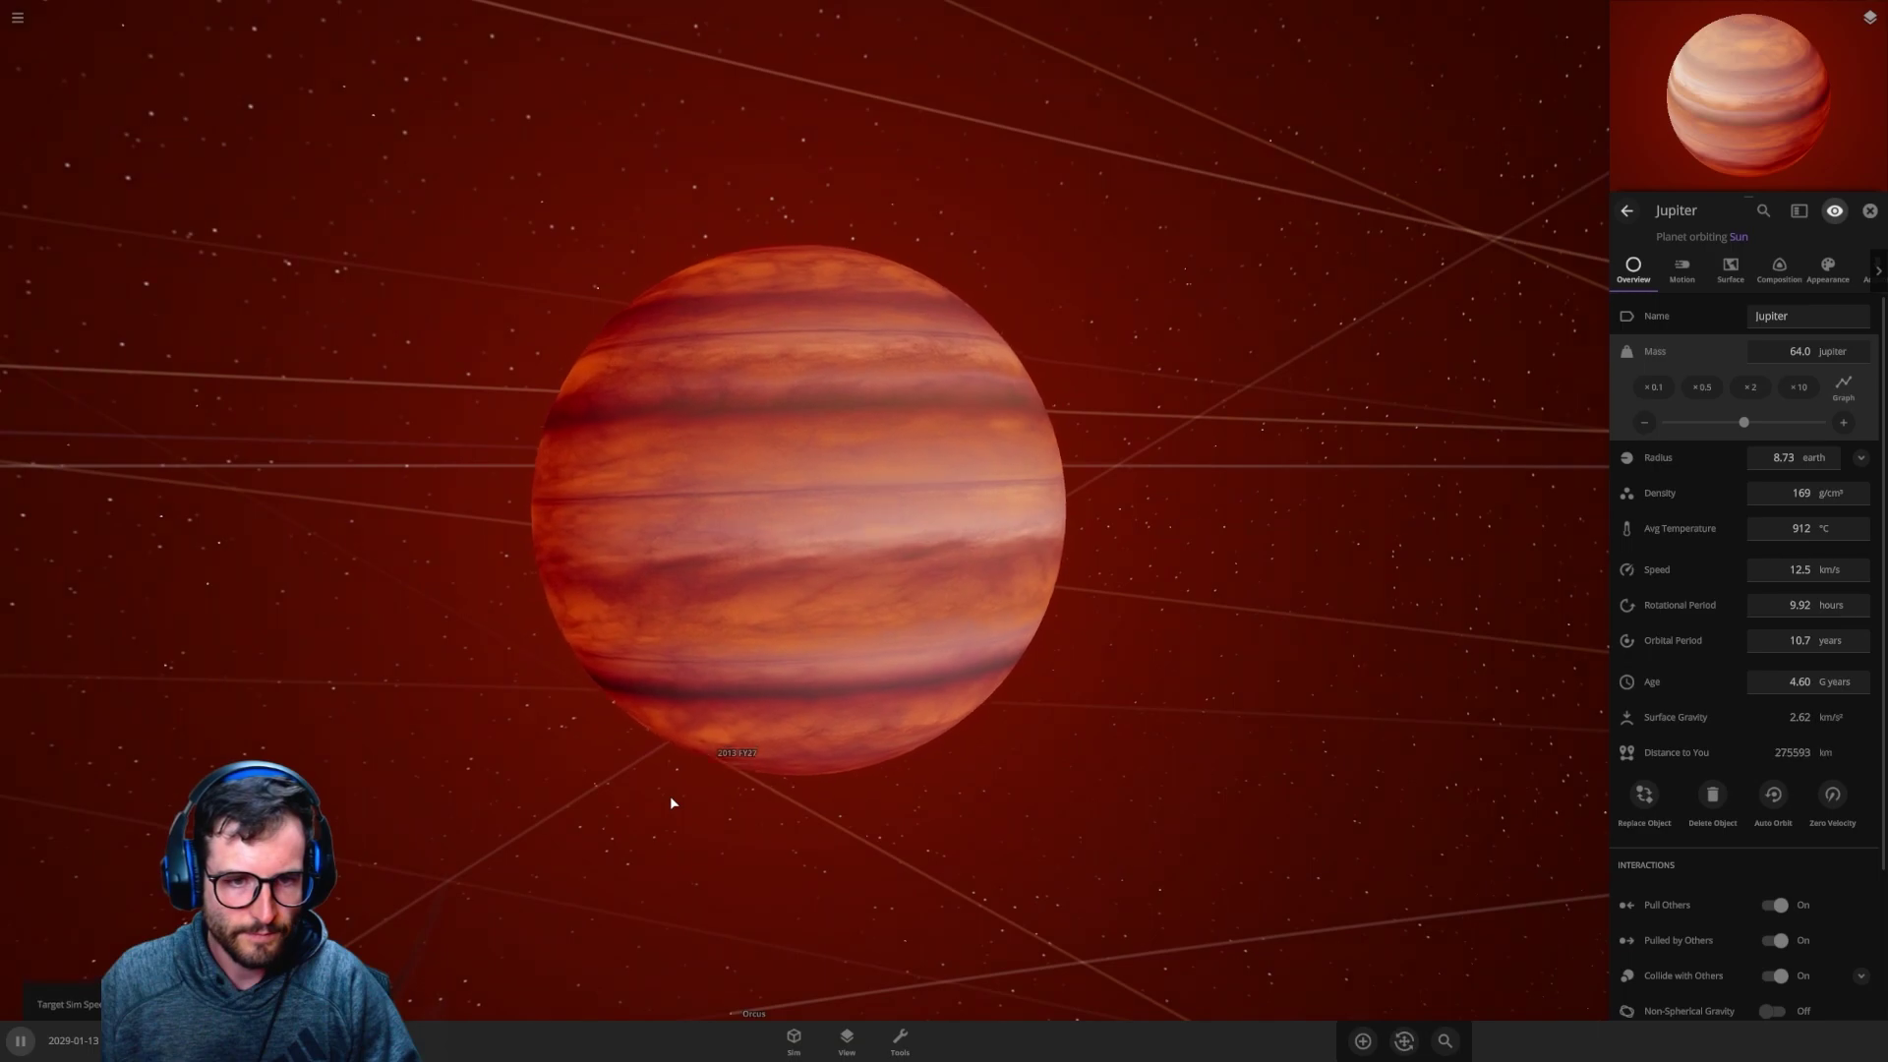
pyautogui.scroll(3, 669, 794)
pyautogui.scroll(-3, 672, 797)
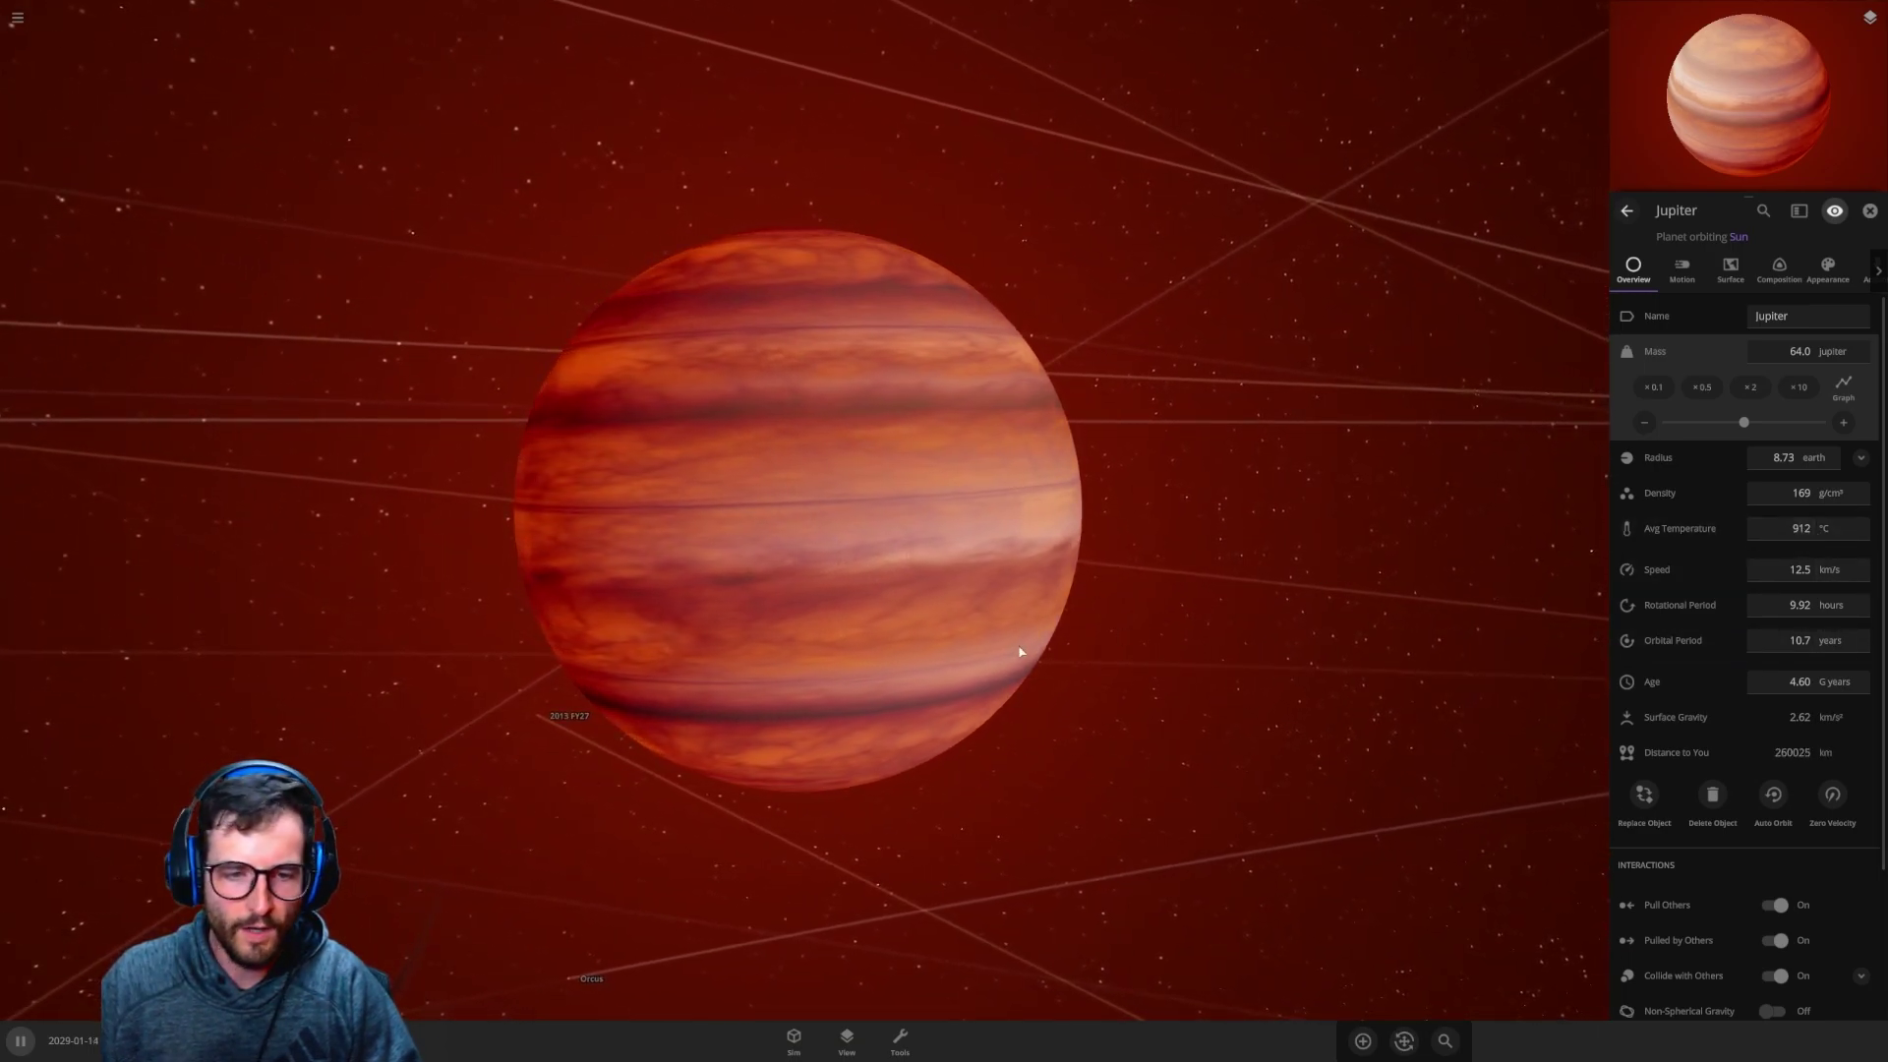
pyautogui.moveTo(692, 821); pyautogui.dragTo(556, 679)
pyautogui.moveTo(1117, 664); pyautogui.dragTo(868, 662)
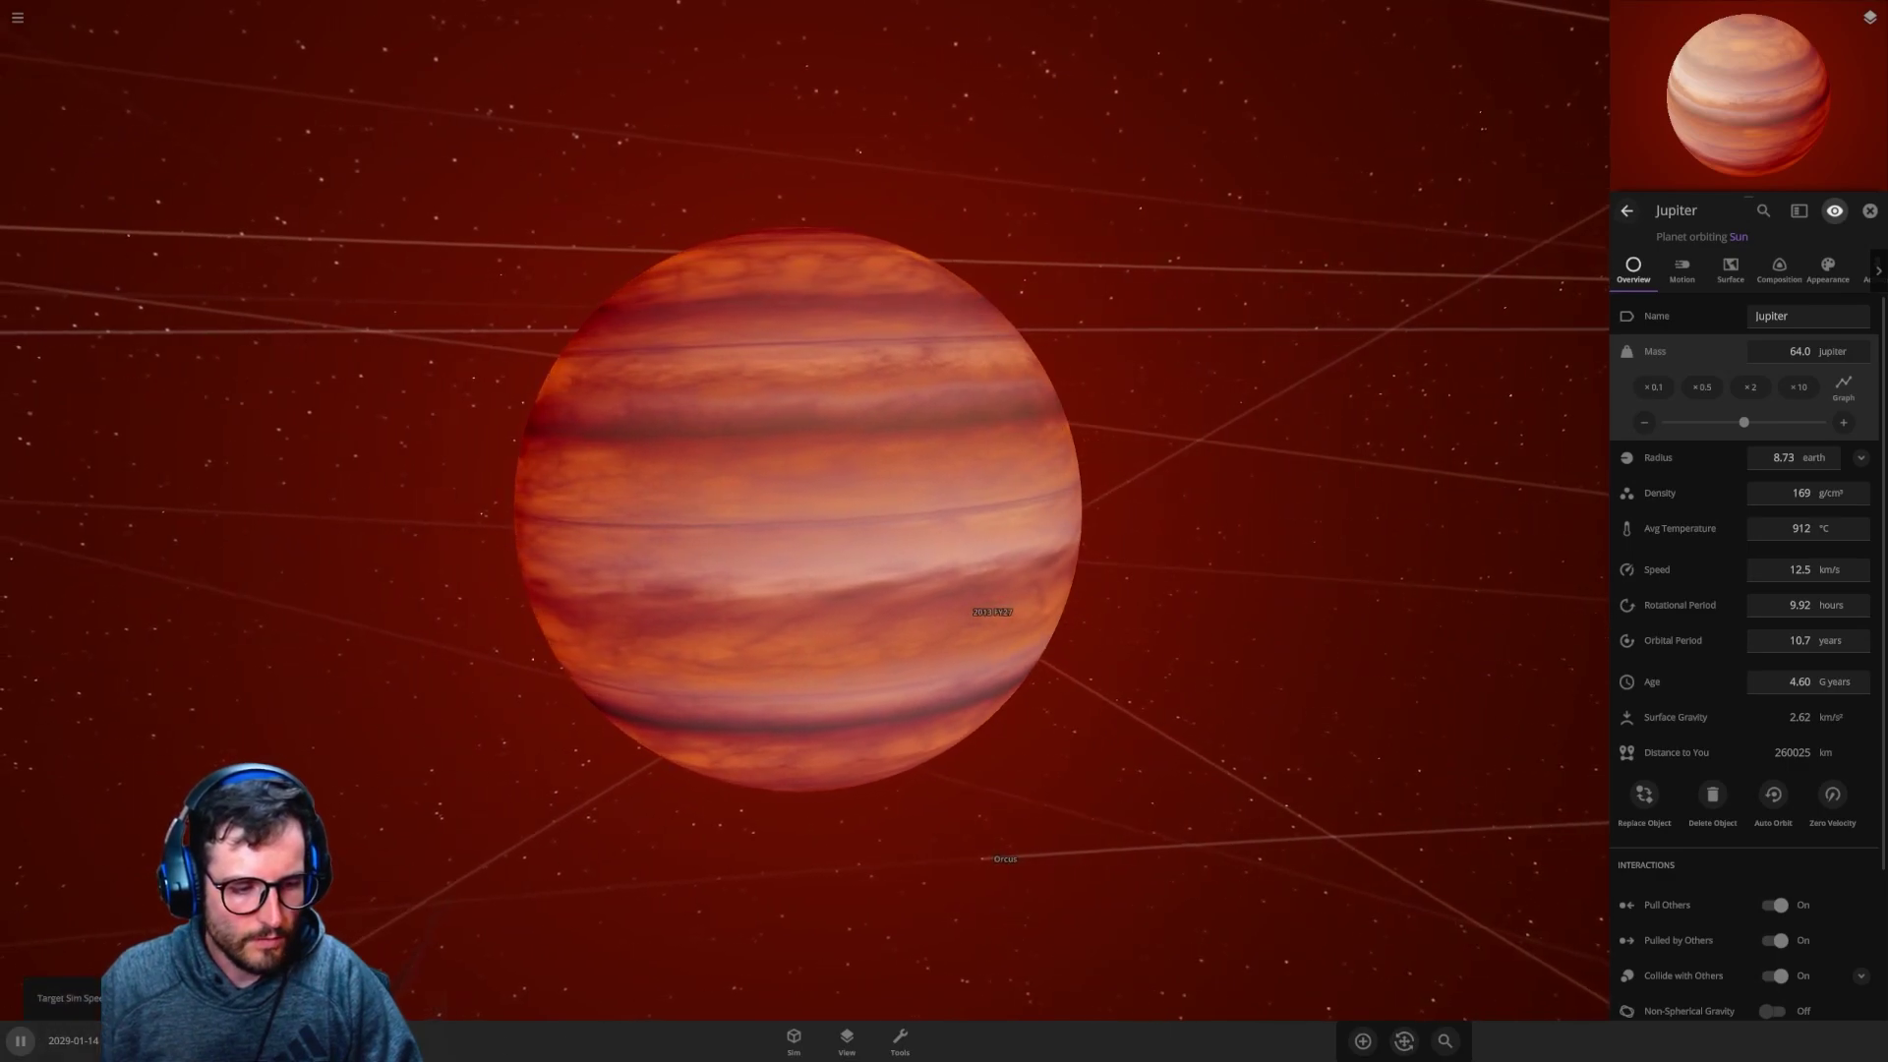
# Step: Raise Jupiter's mass in small increments to 71.4 Jupiter masses, viewing its surface up close
pyautogui.scroll(-3, 1064, 875)
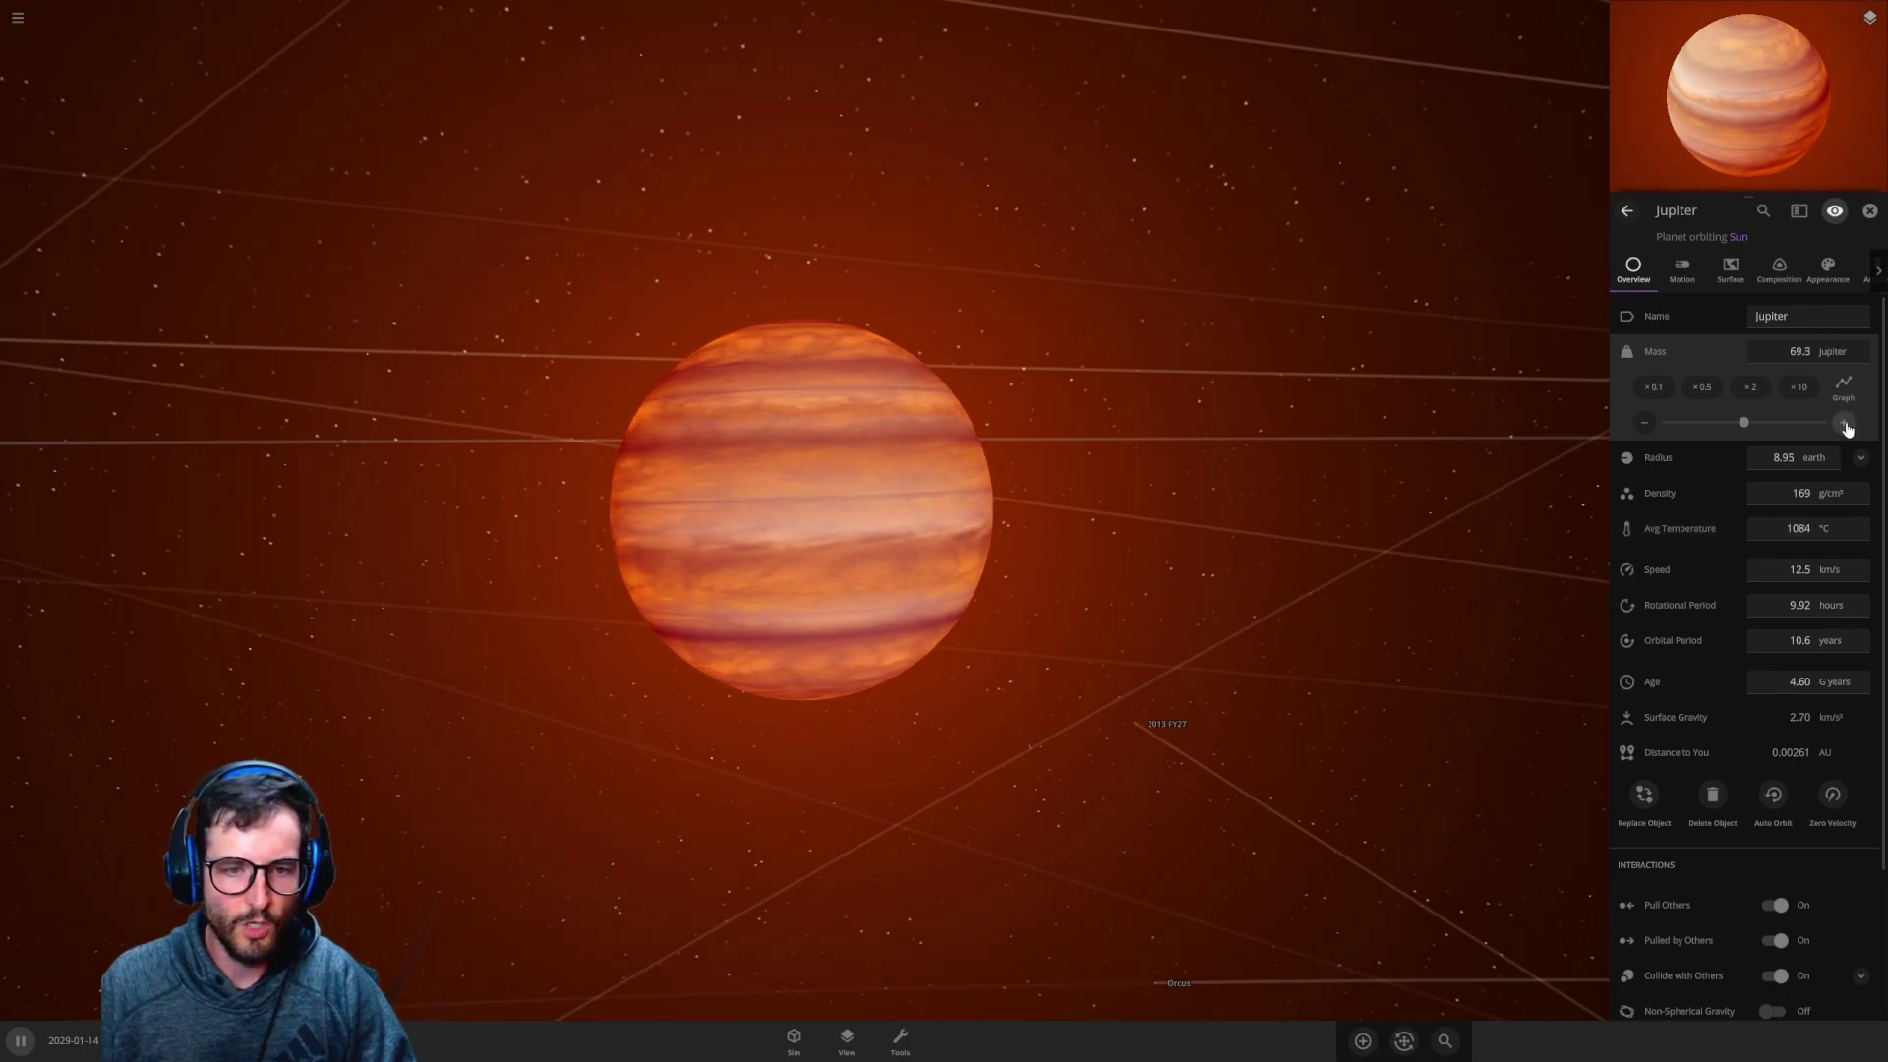
pyautogui.scroll(5, 957, 657)
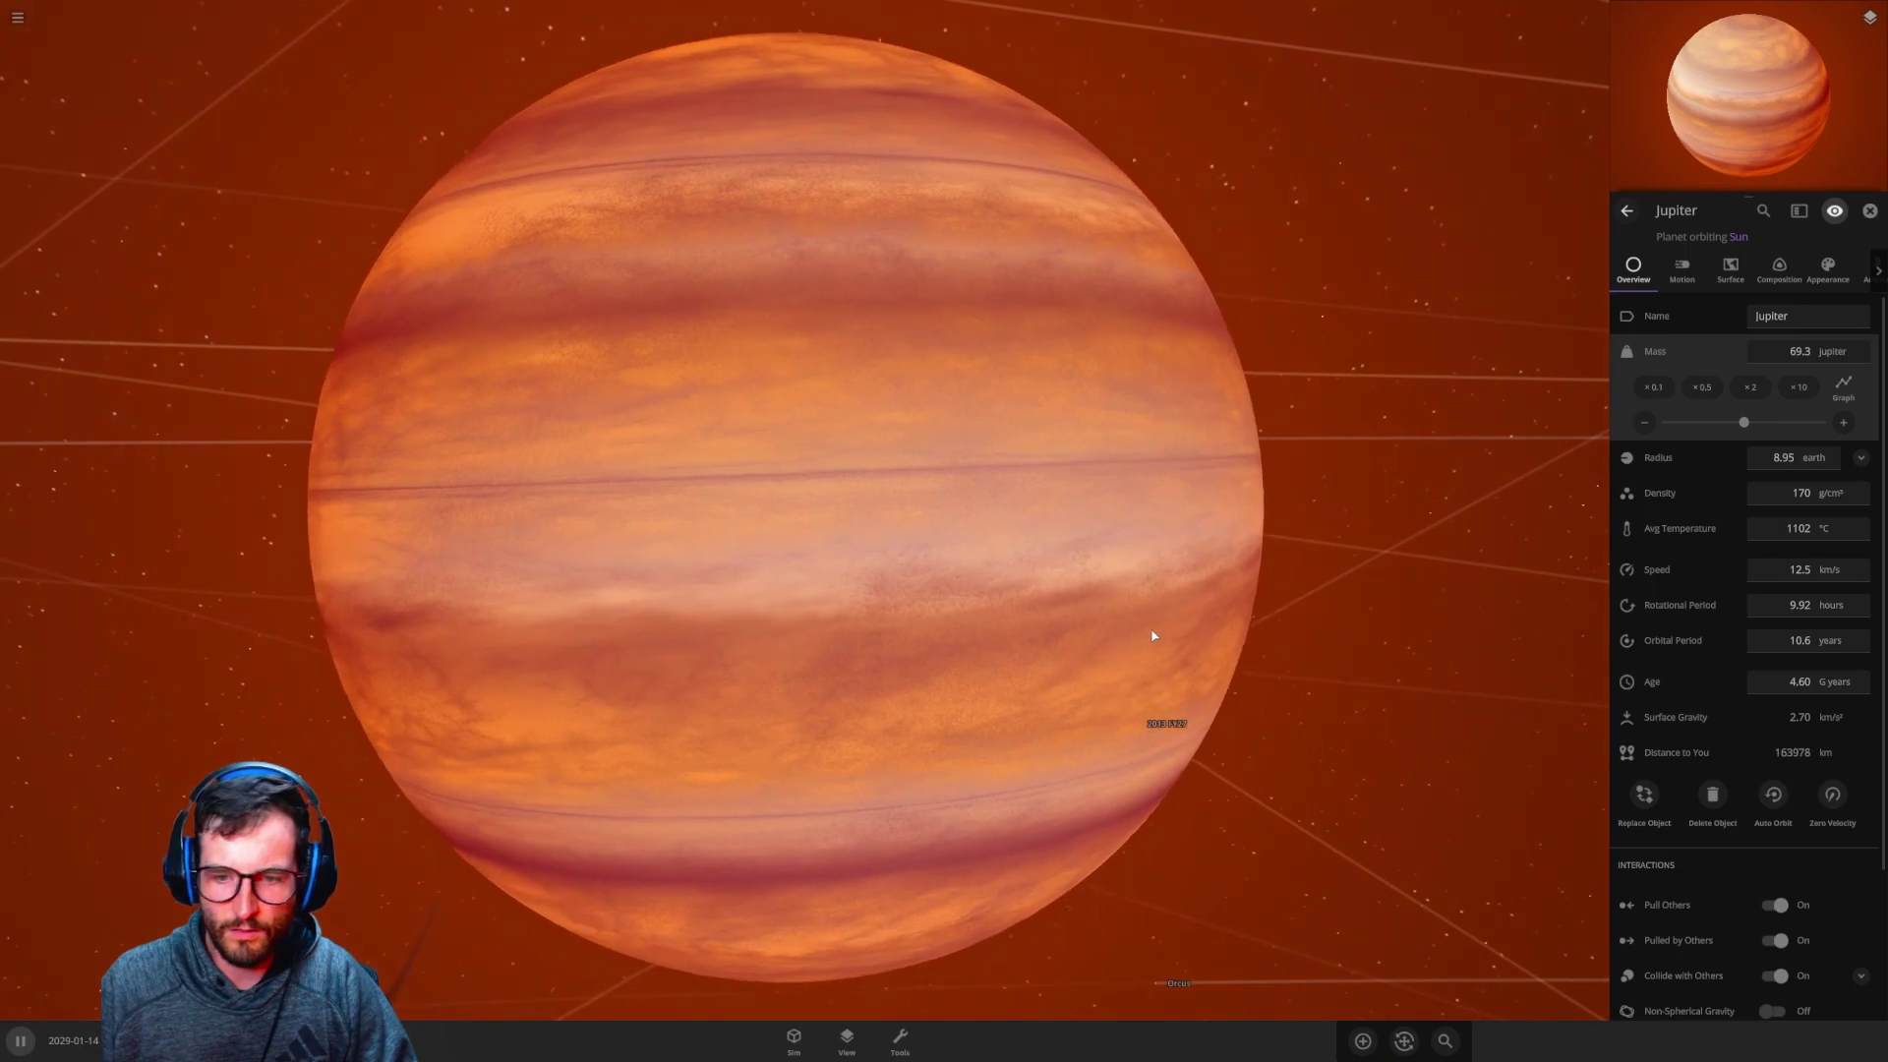
pyautogui.click(1844, 423)
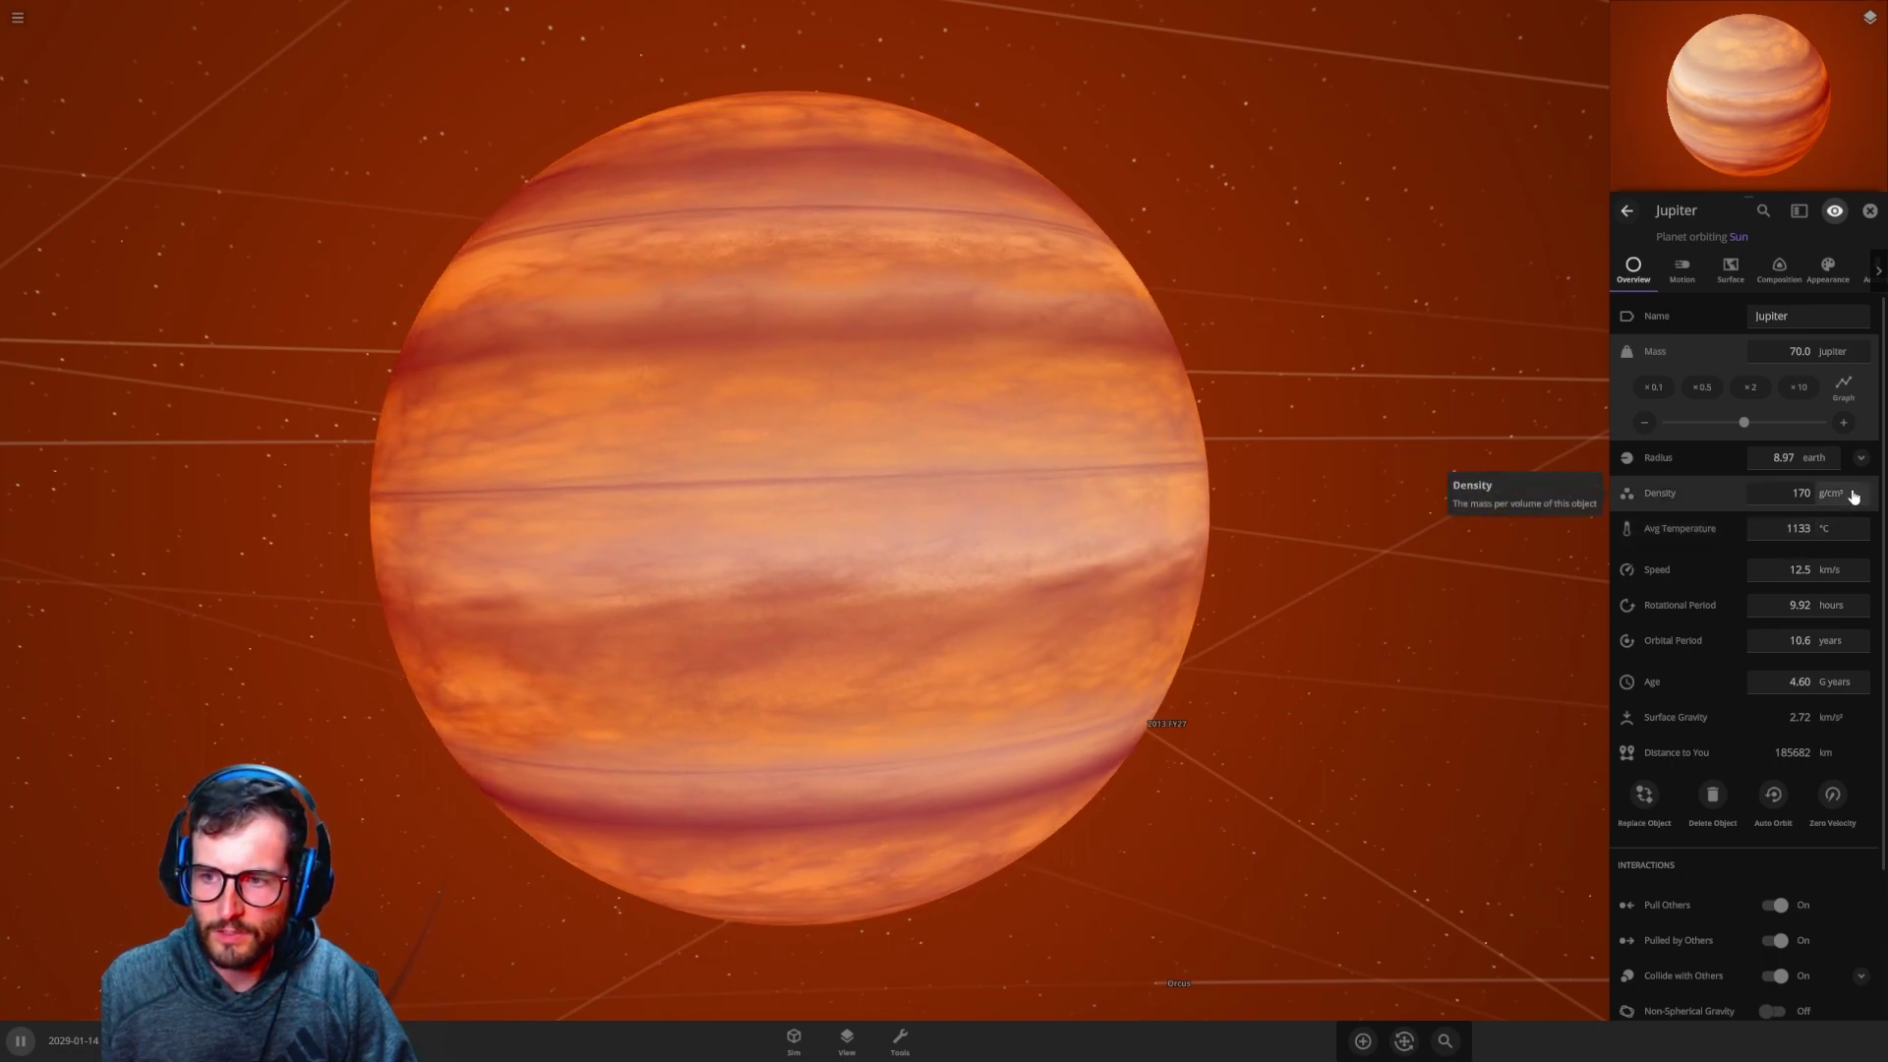
pyautogui.click(1844, 422)
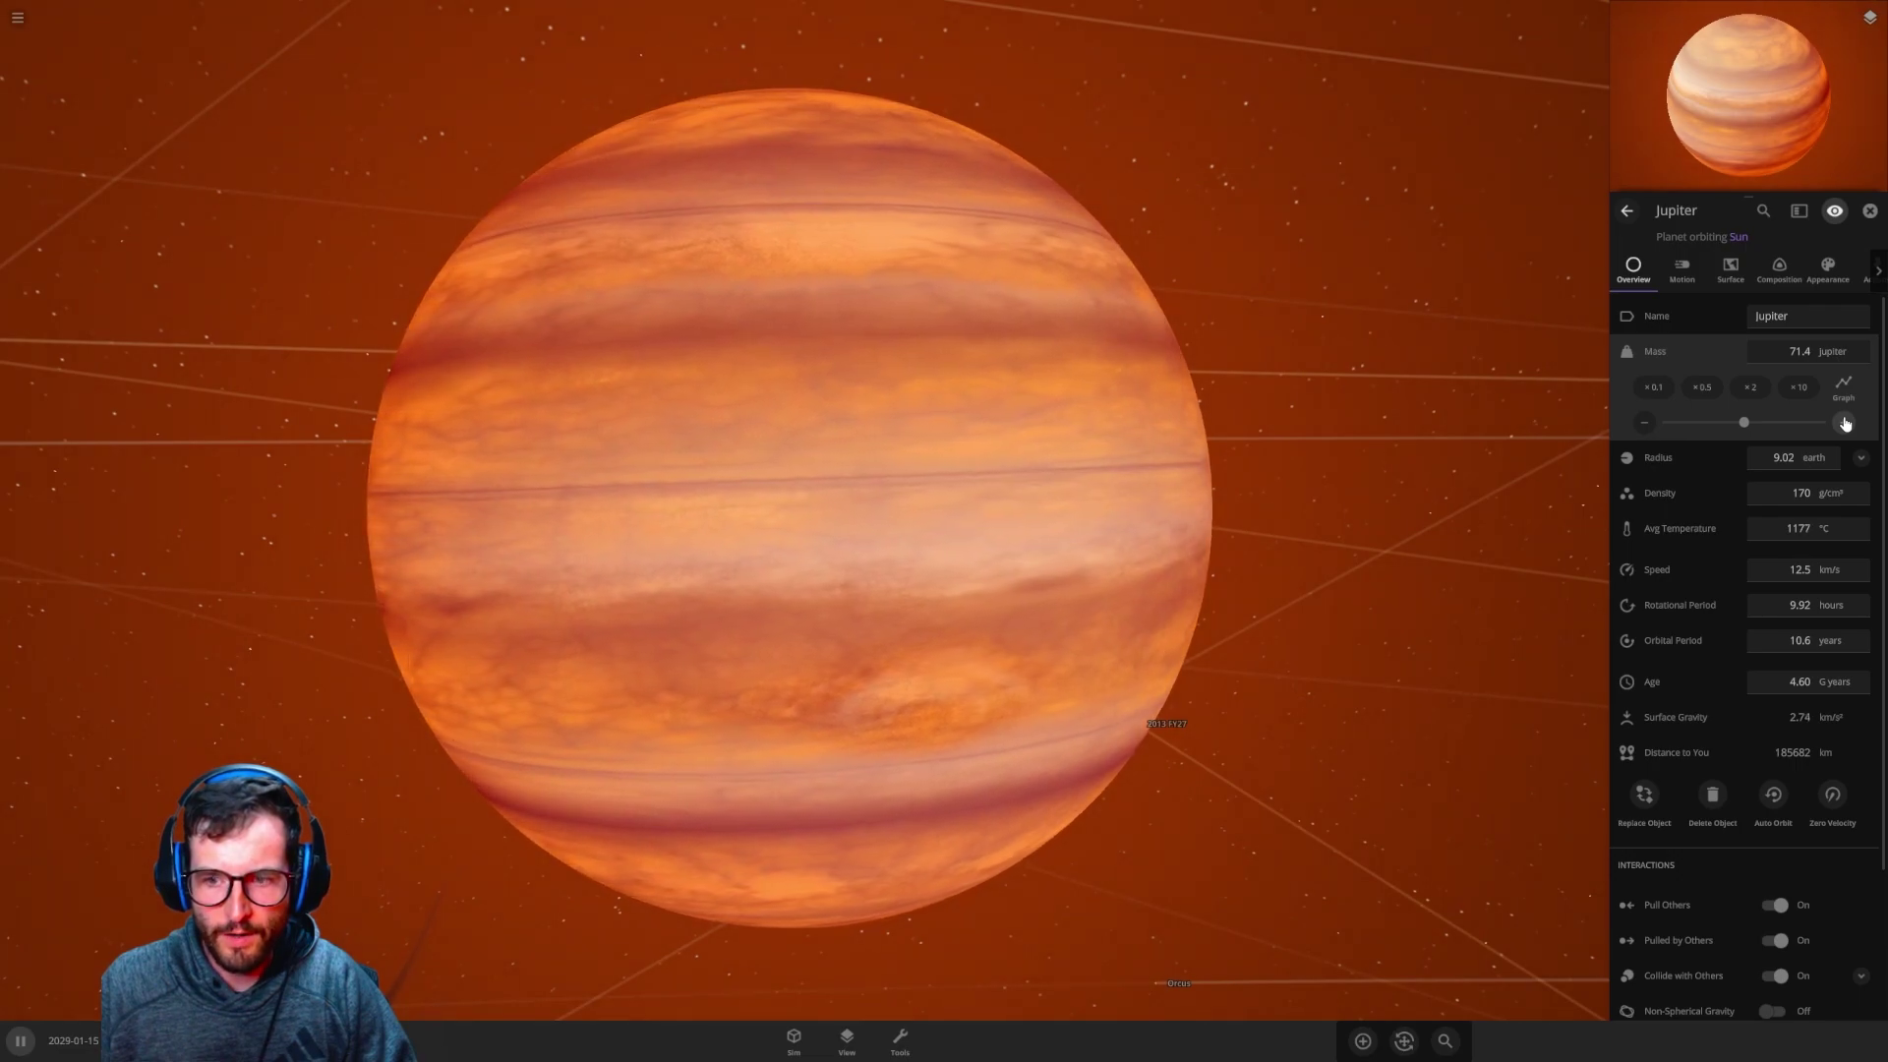
# Step: Raise Jupiter's mass in further small increments to 75.0 Jupiter masses
pyautogui.scroll(-3, 1385, 627)
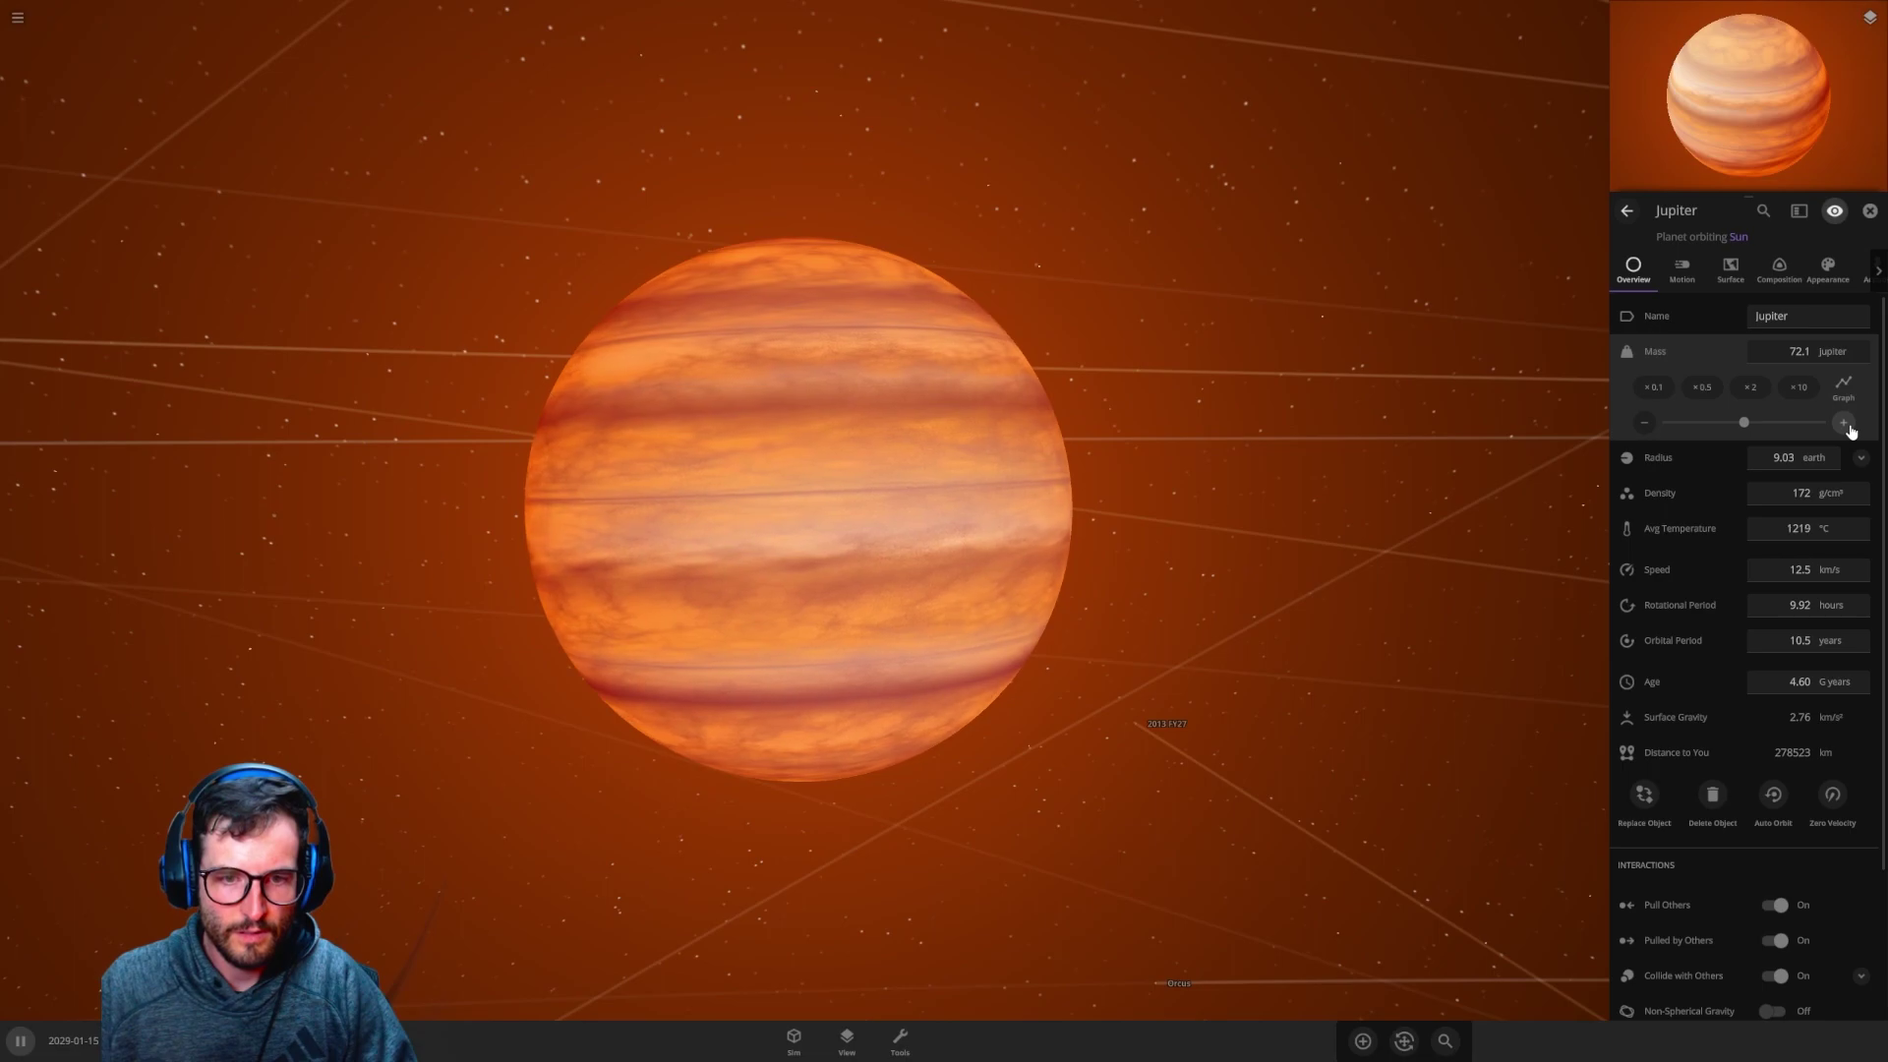
pyautogui.click(1848, 426)
pyautogui.click(1848, 426)
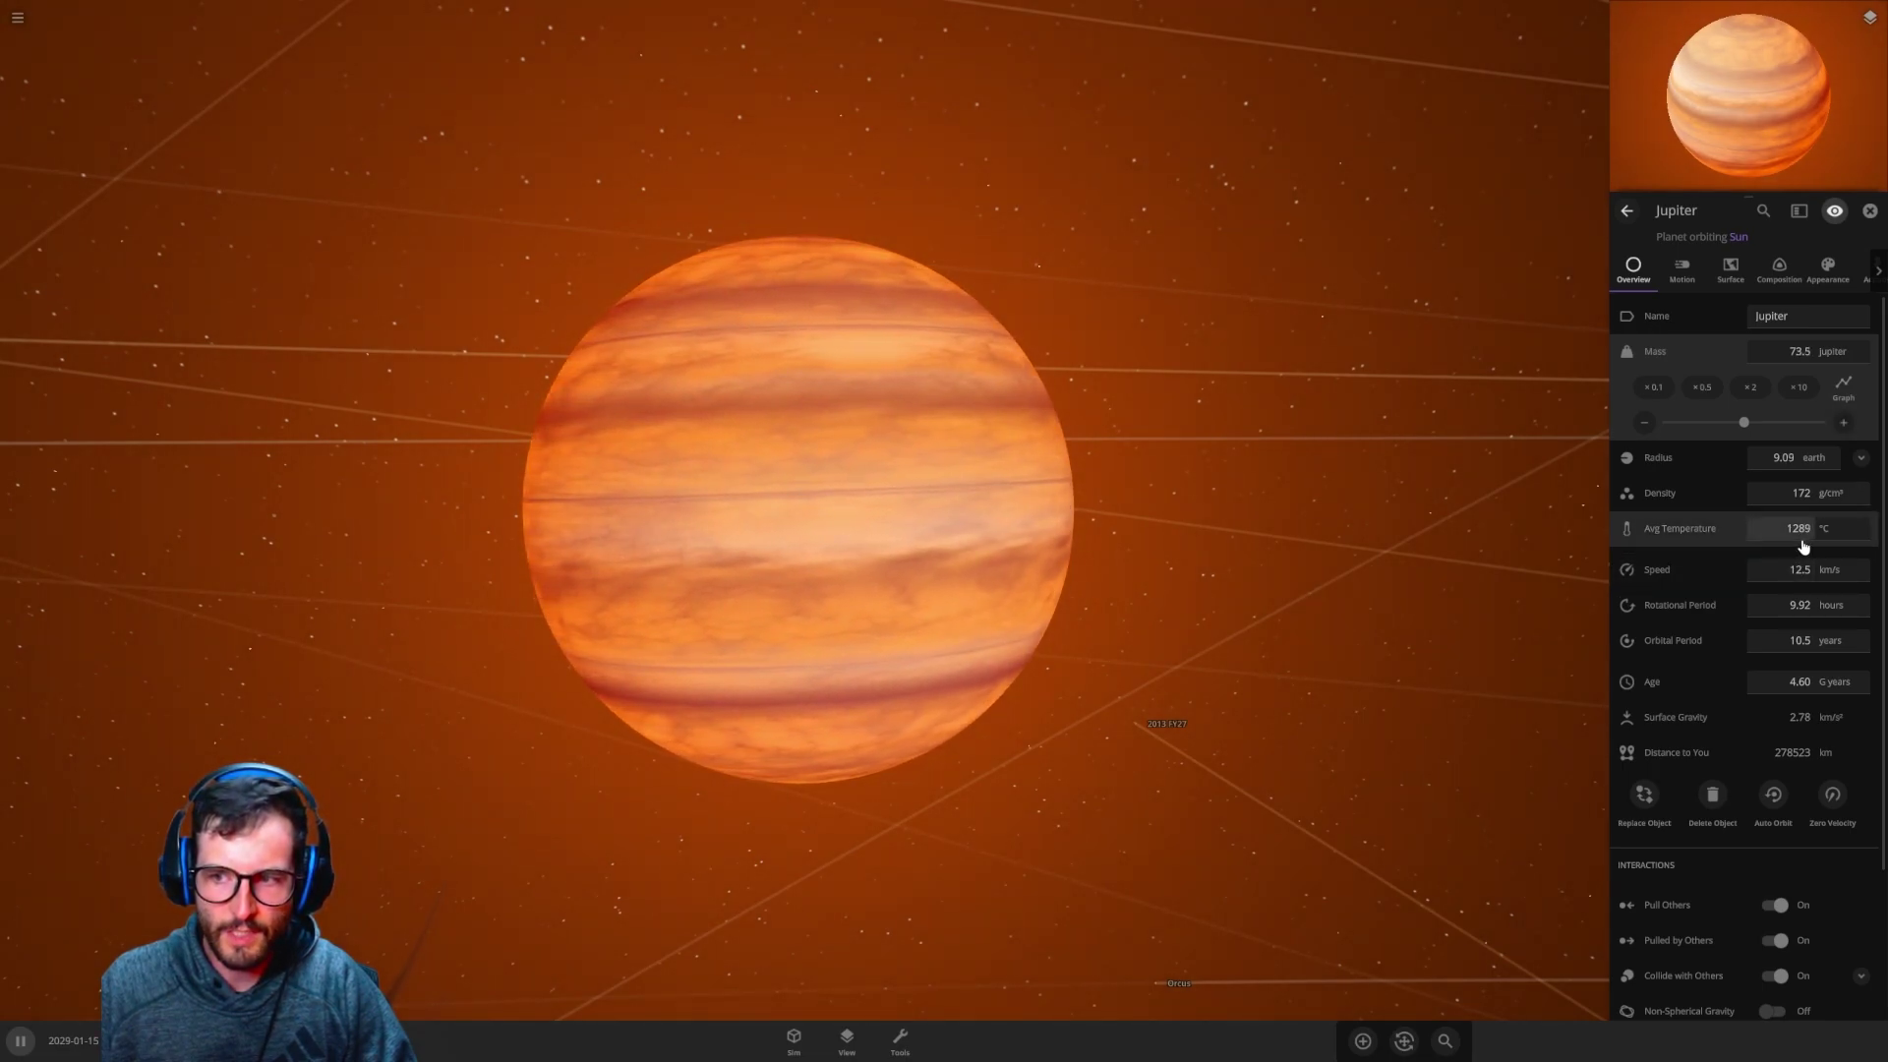
pyautogui.click(1845, 424)
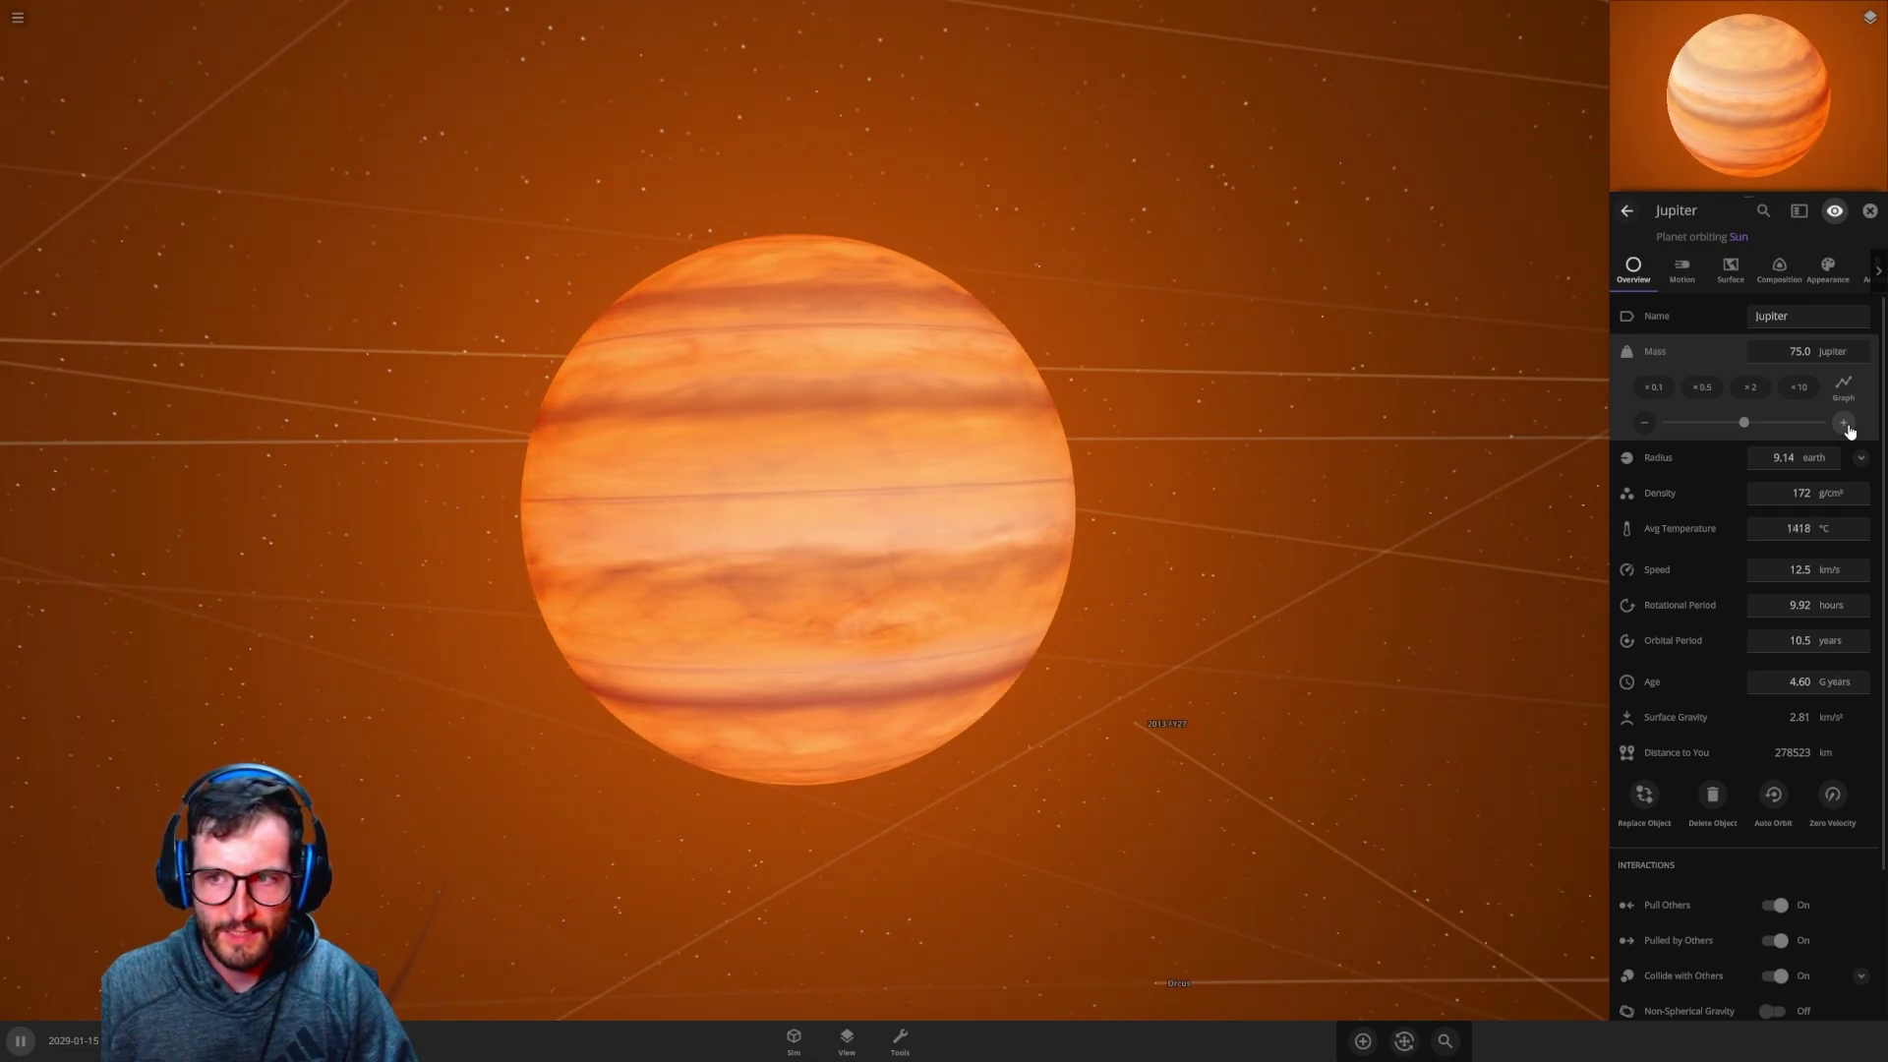
# Step: View Jupiter's glow from far away and up close, and raise its mass to 78.9 Jupiter masses
pyautogui.scroll(-10, 790, 638)
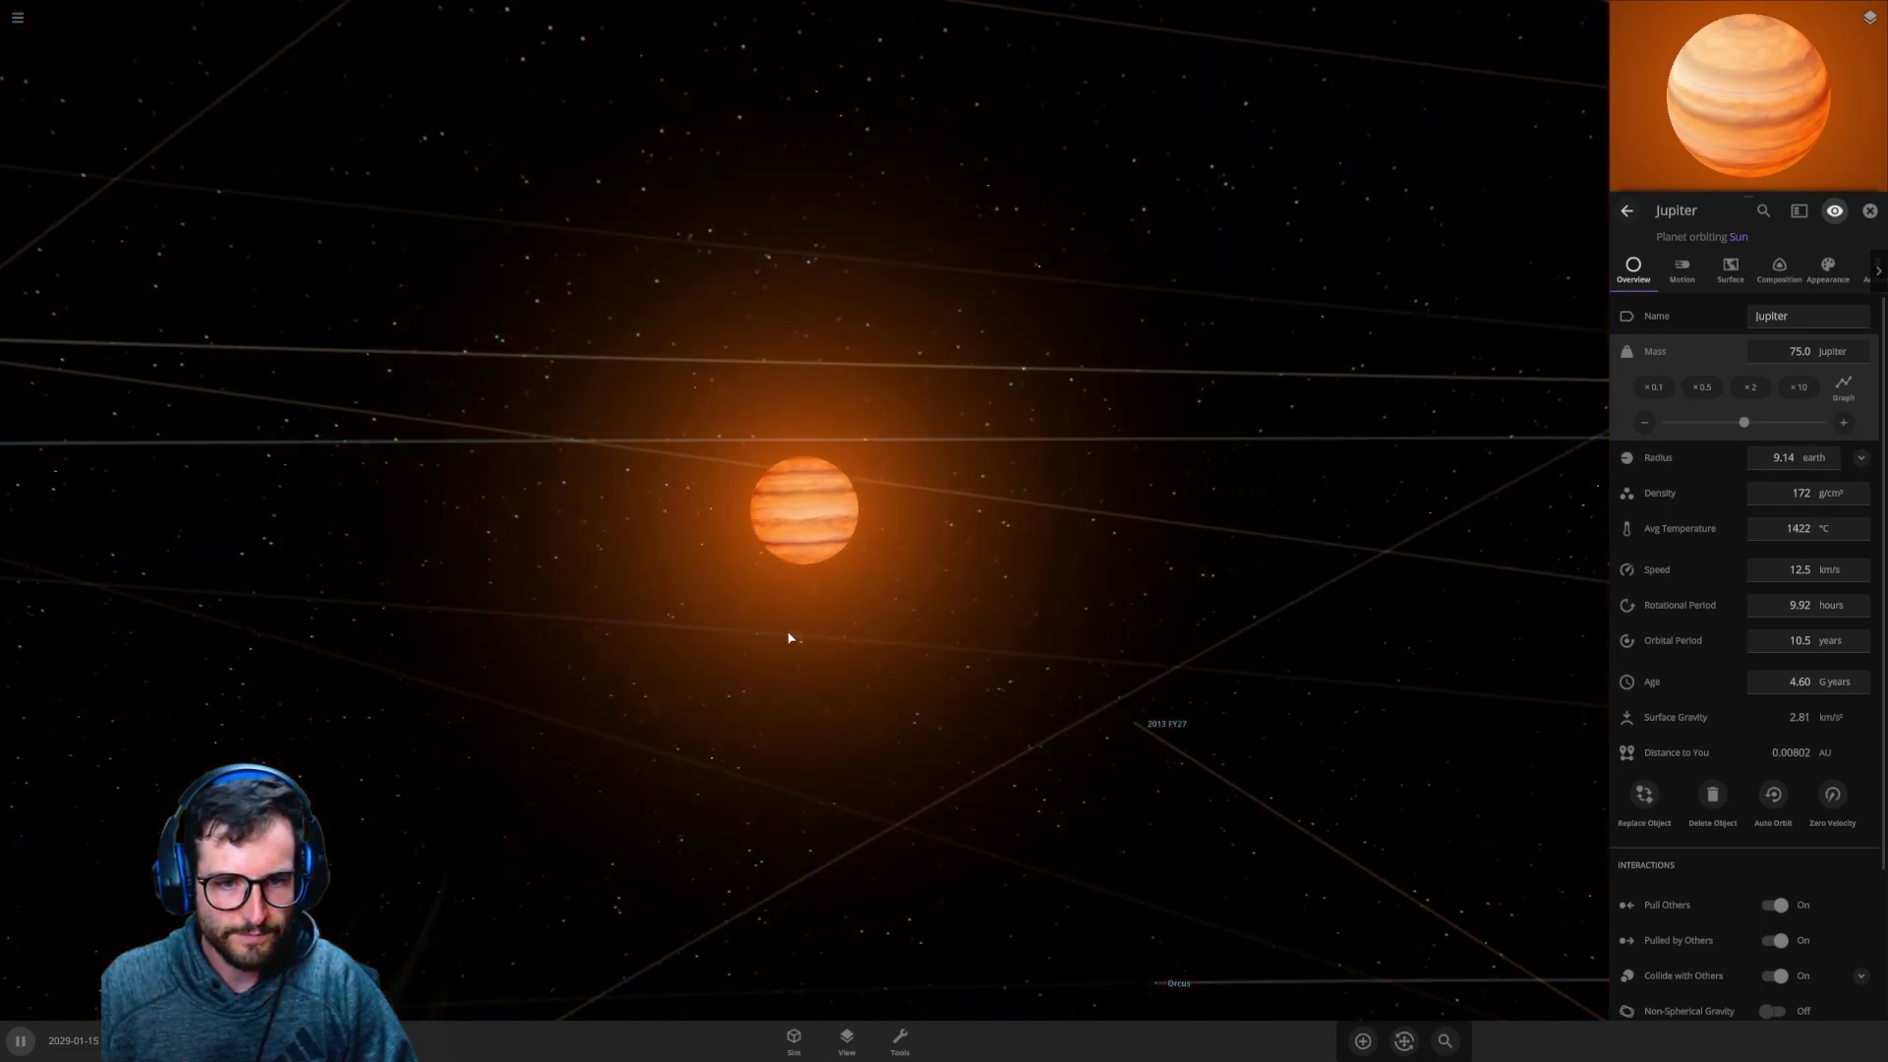
pyautogui.scroll(-10, 791, 635)
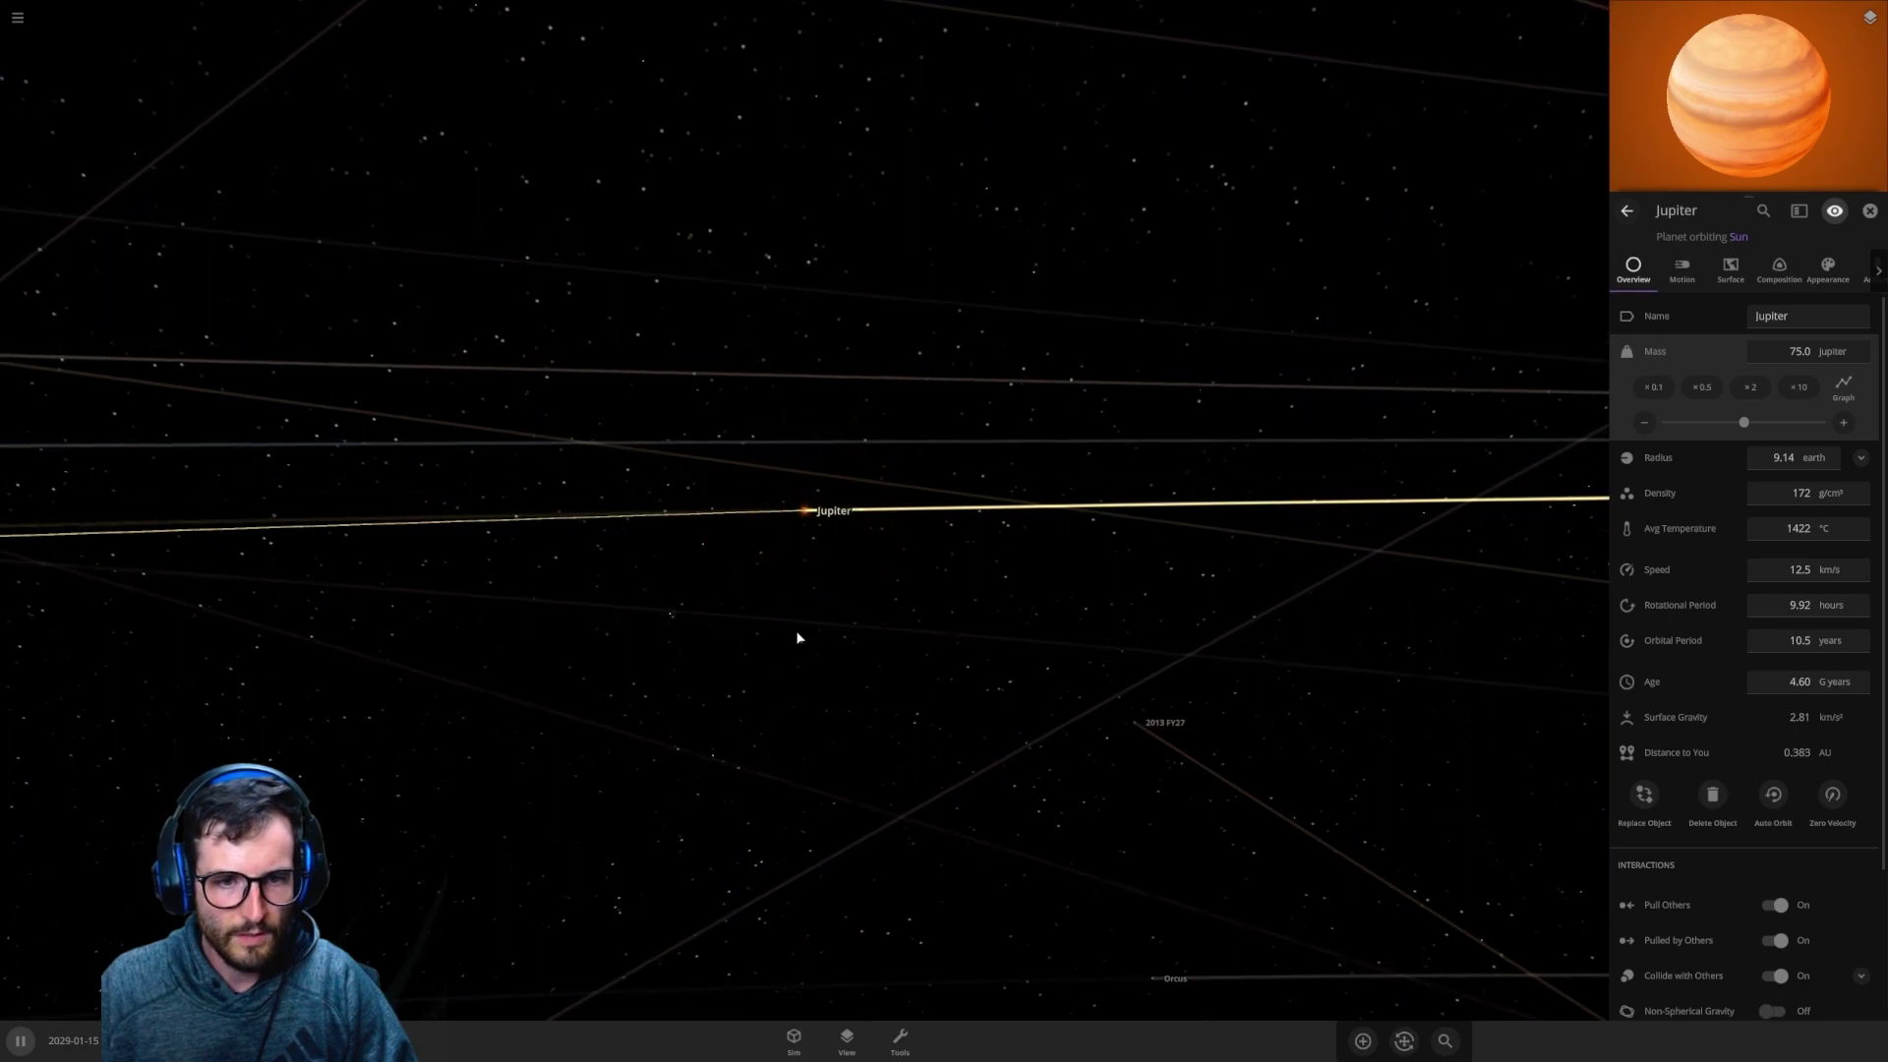
pyautogui.scroll(-5, 797, 638)
pyautogui.scroll(6, 798, 639)
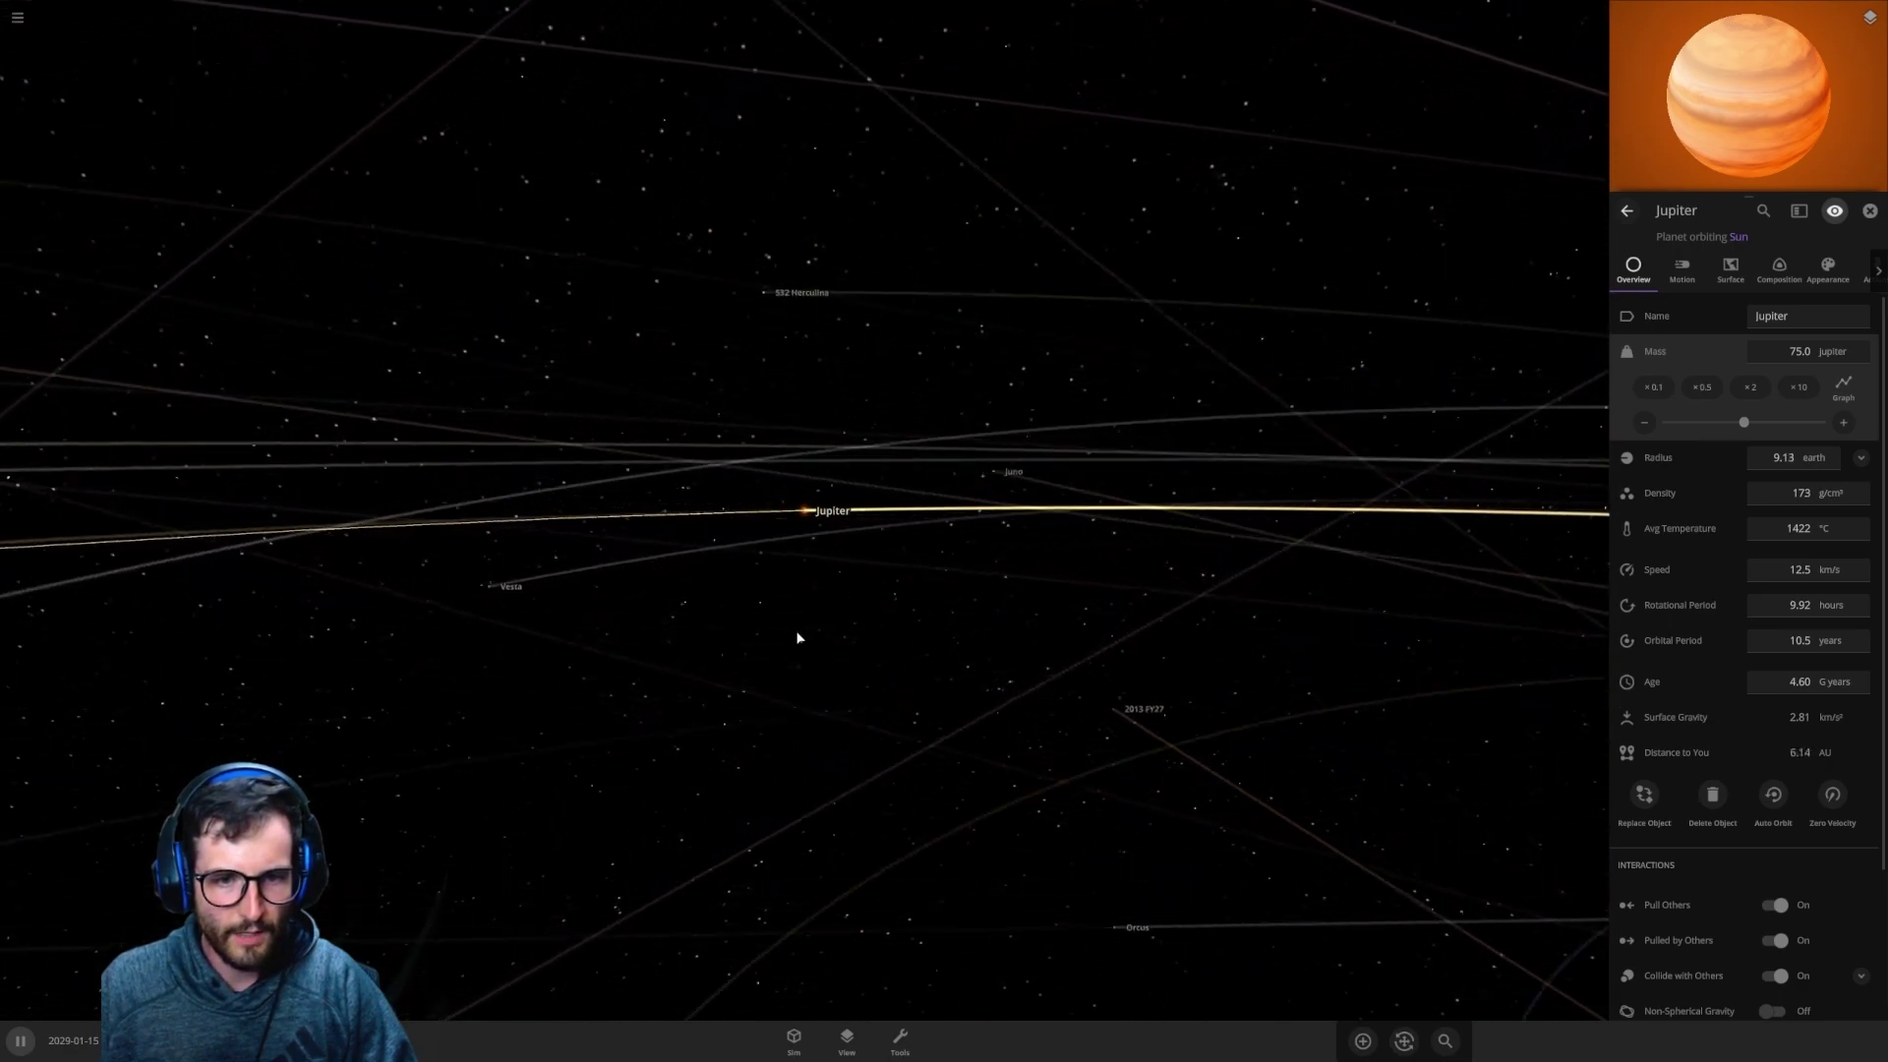
pyautogui.scroll(10, 798, 639)
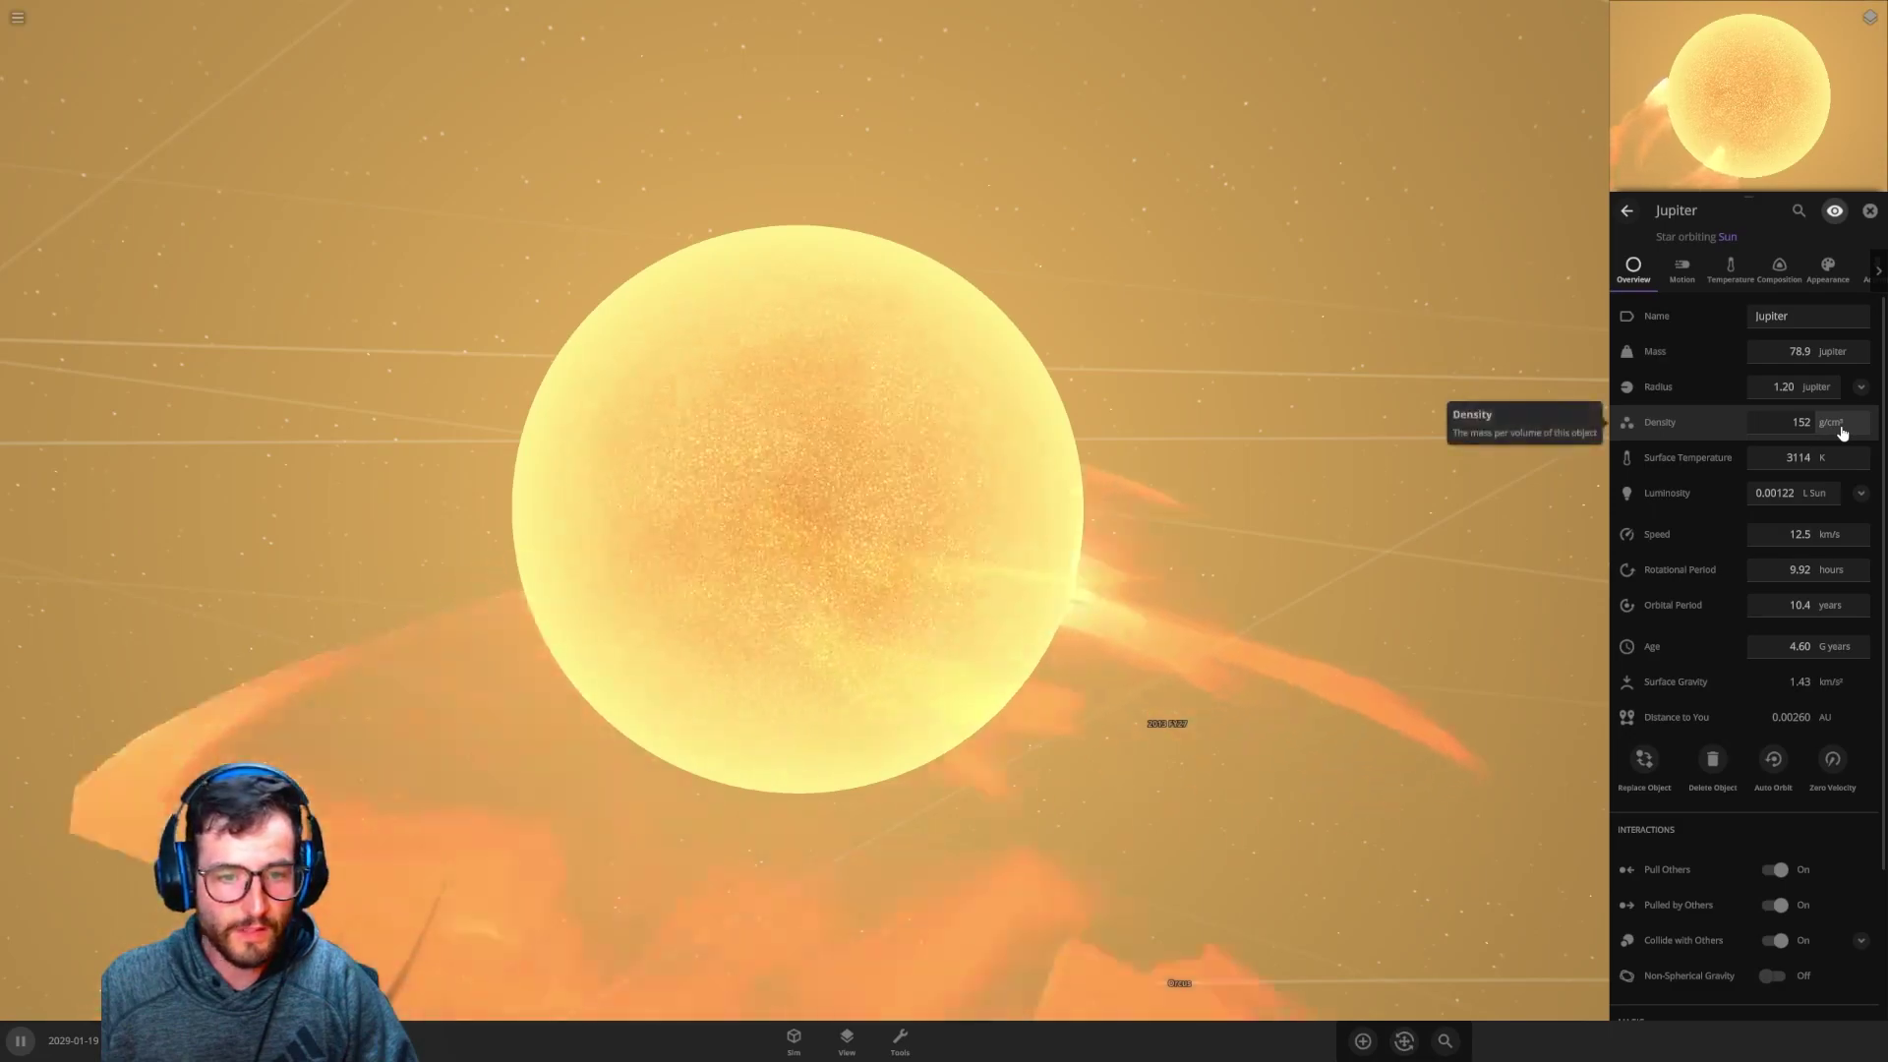
# Step: Examine the star Jupiter and its glow from near and far
pyautogui.scroll(-3, 1172, 696)
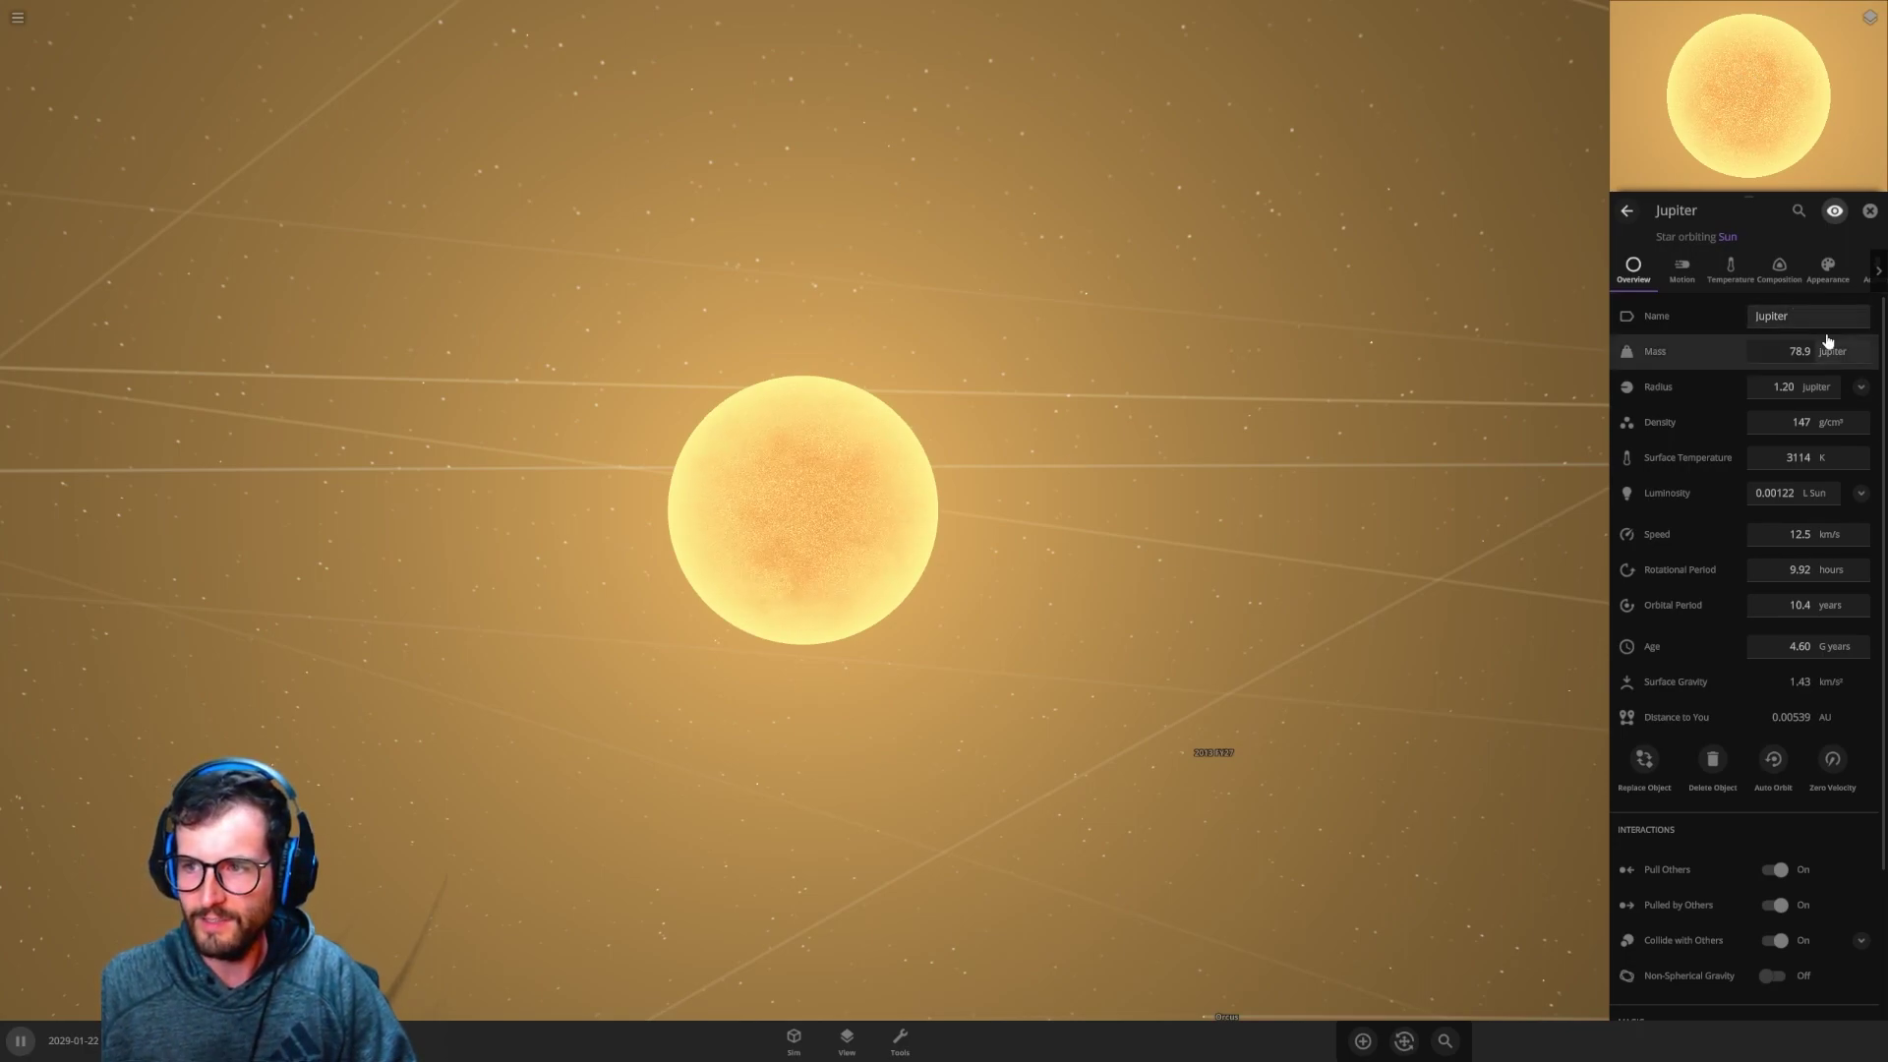
pyautogui.scroll(3, 841, 670)
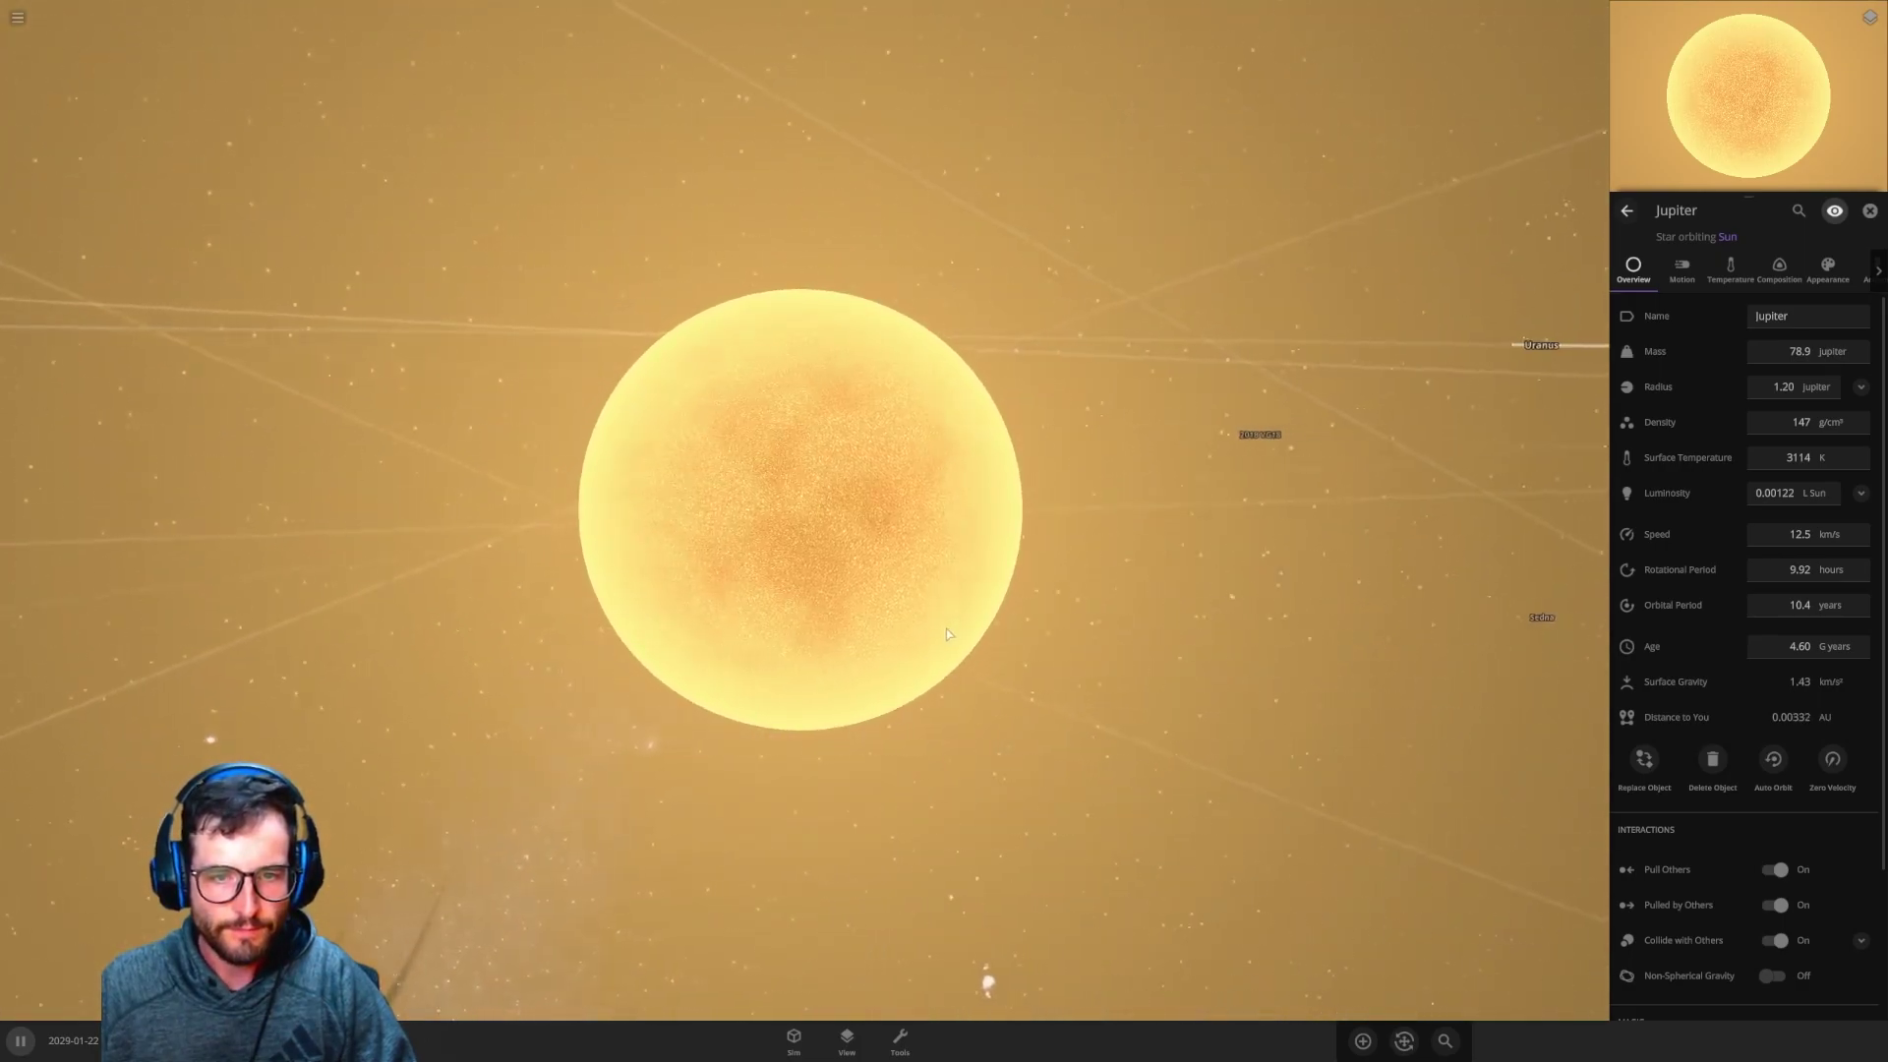
pyautogui.scroll(-3, 946, 634)
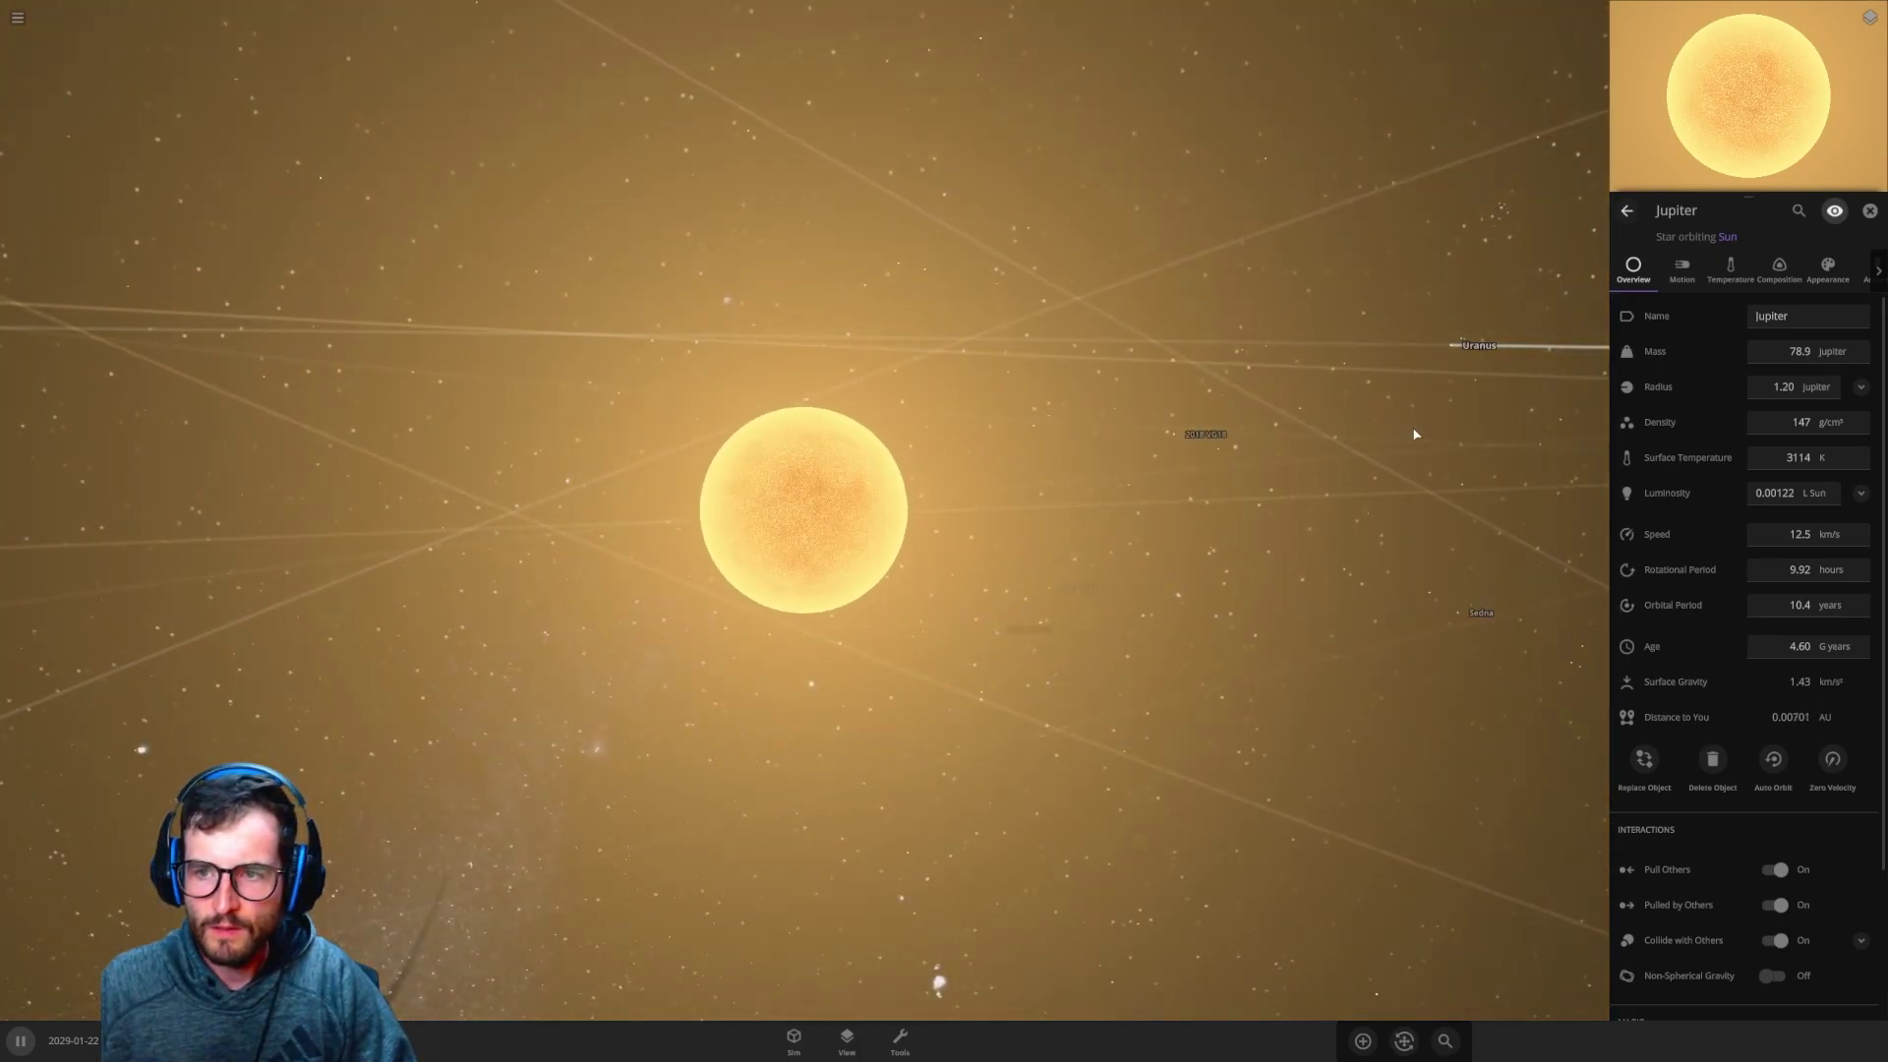
pyautogui.moveTo(1415, 434); pyautogui.dragTo(1014, 548)
pyautogui.scroll(-3, 1014, 547)
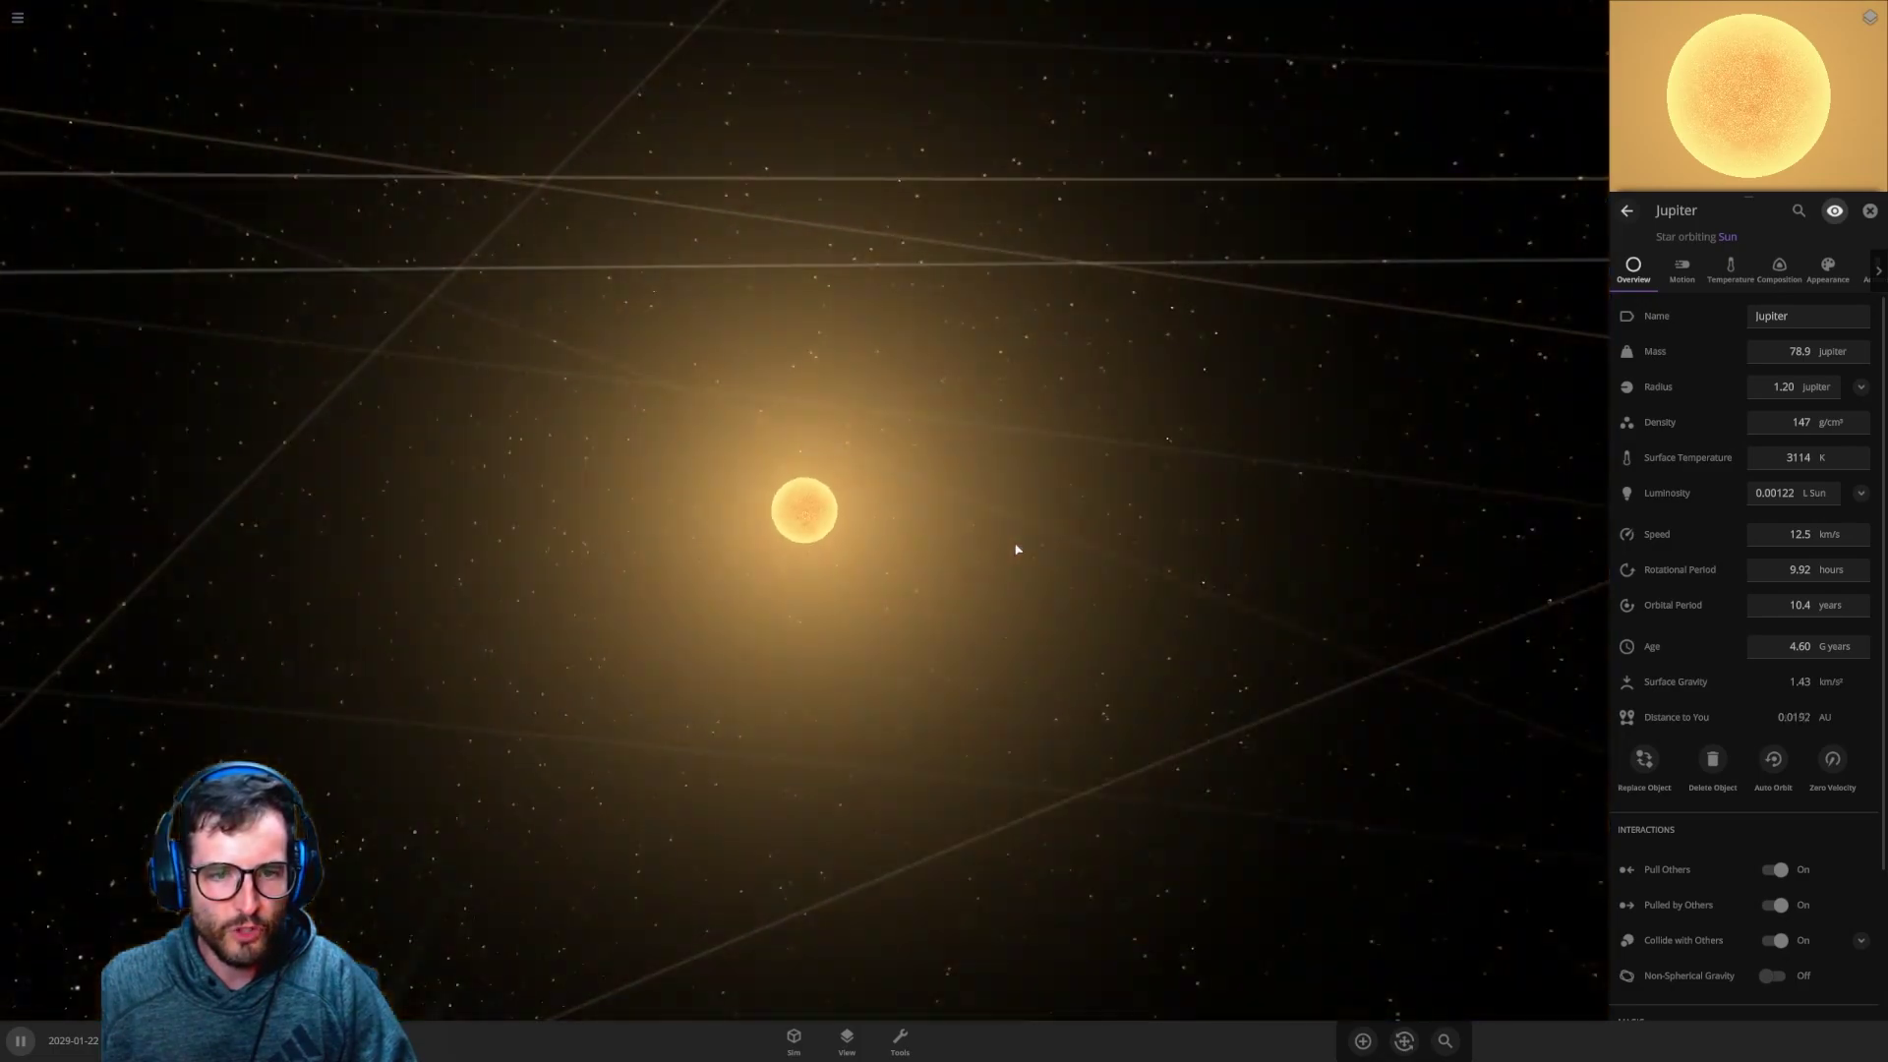
# Step: Speed up the simulation and examine Jupiter's orbit alongside the Sun and inner planets from several angles
pyautogui.scroll(5, 1016, 544)
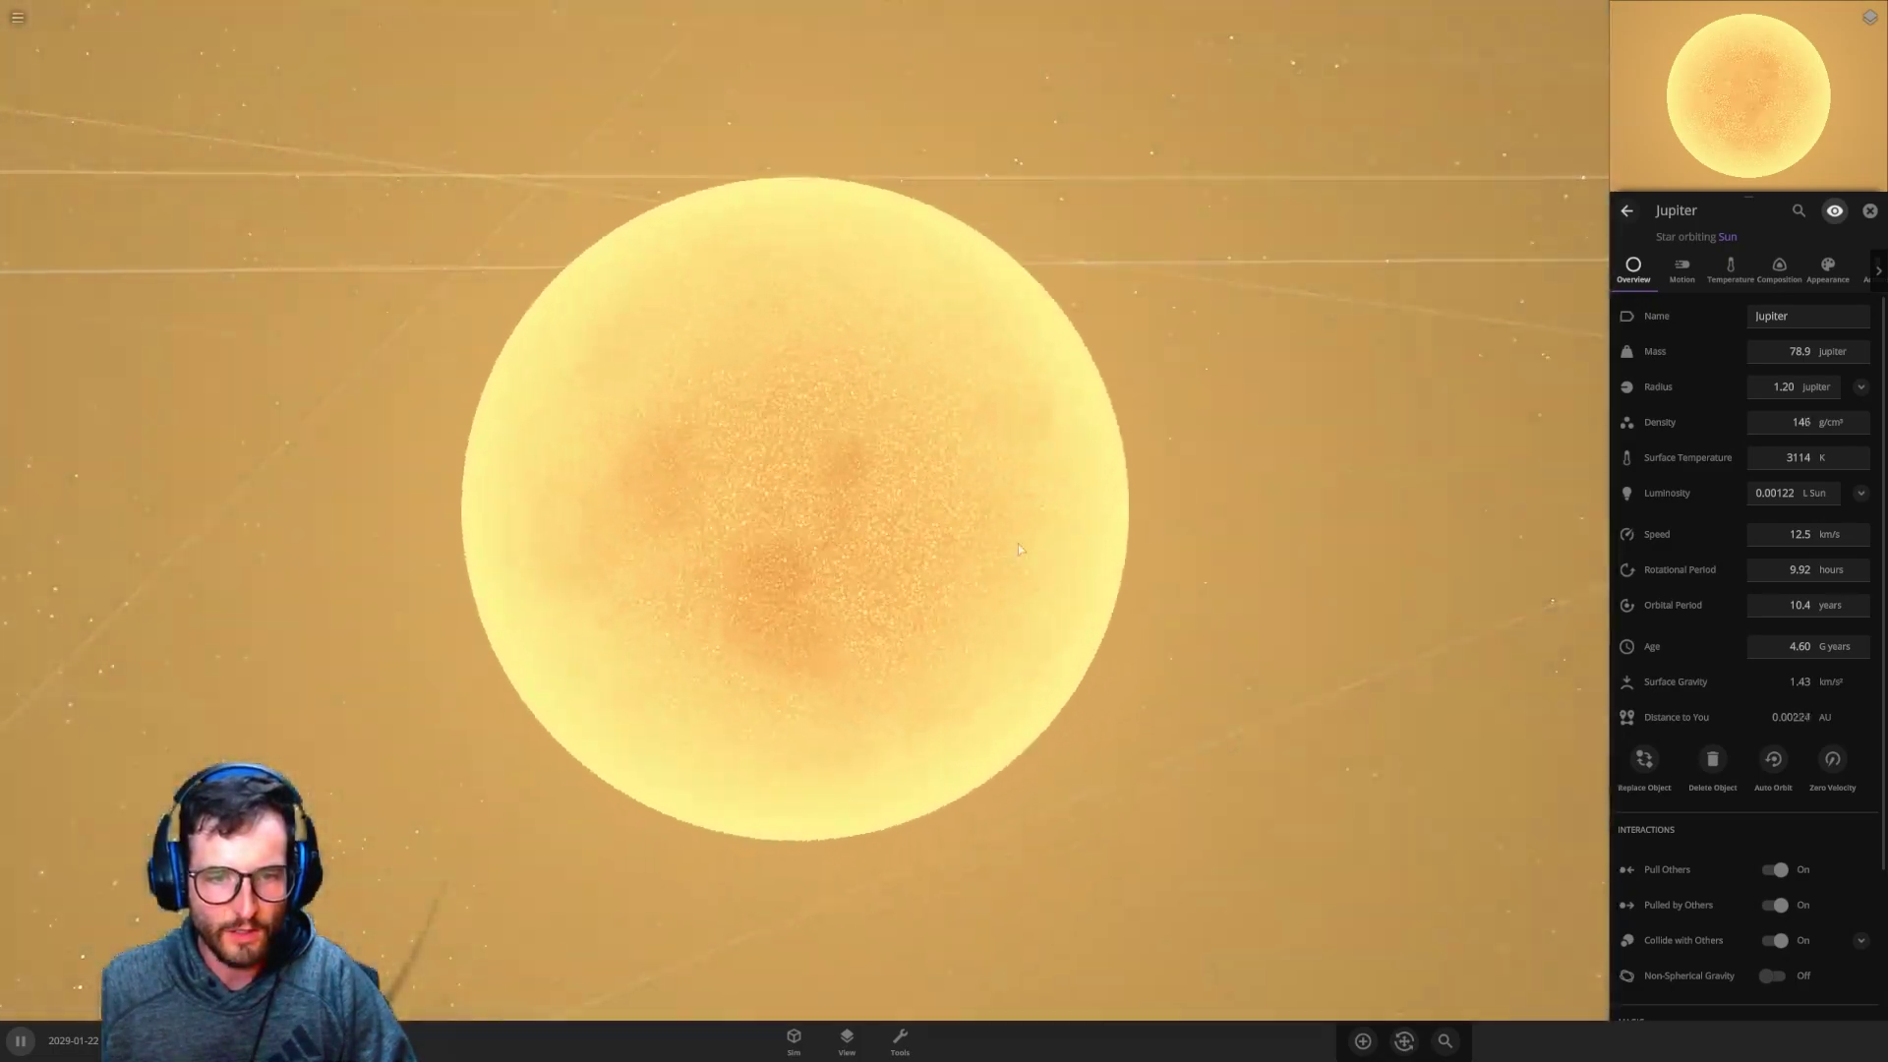
pyautogui.scroll(-1, 1018, 547)
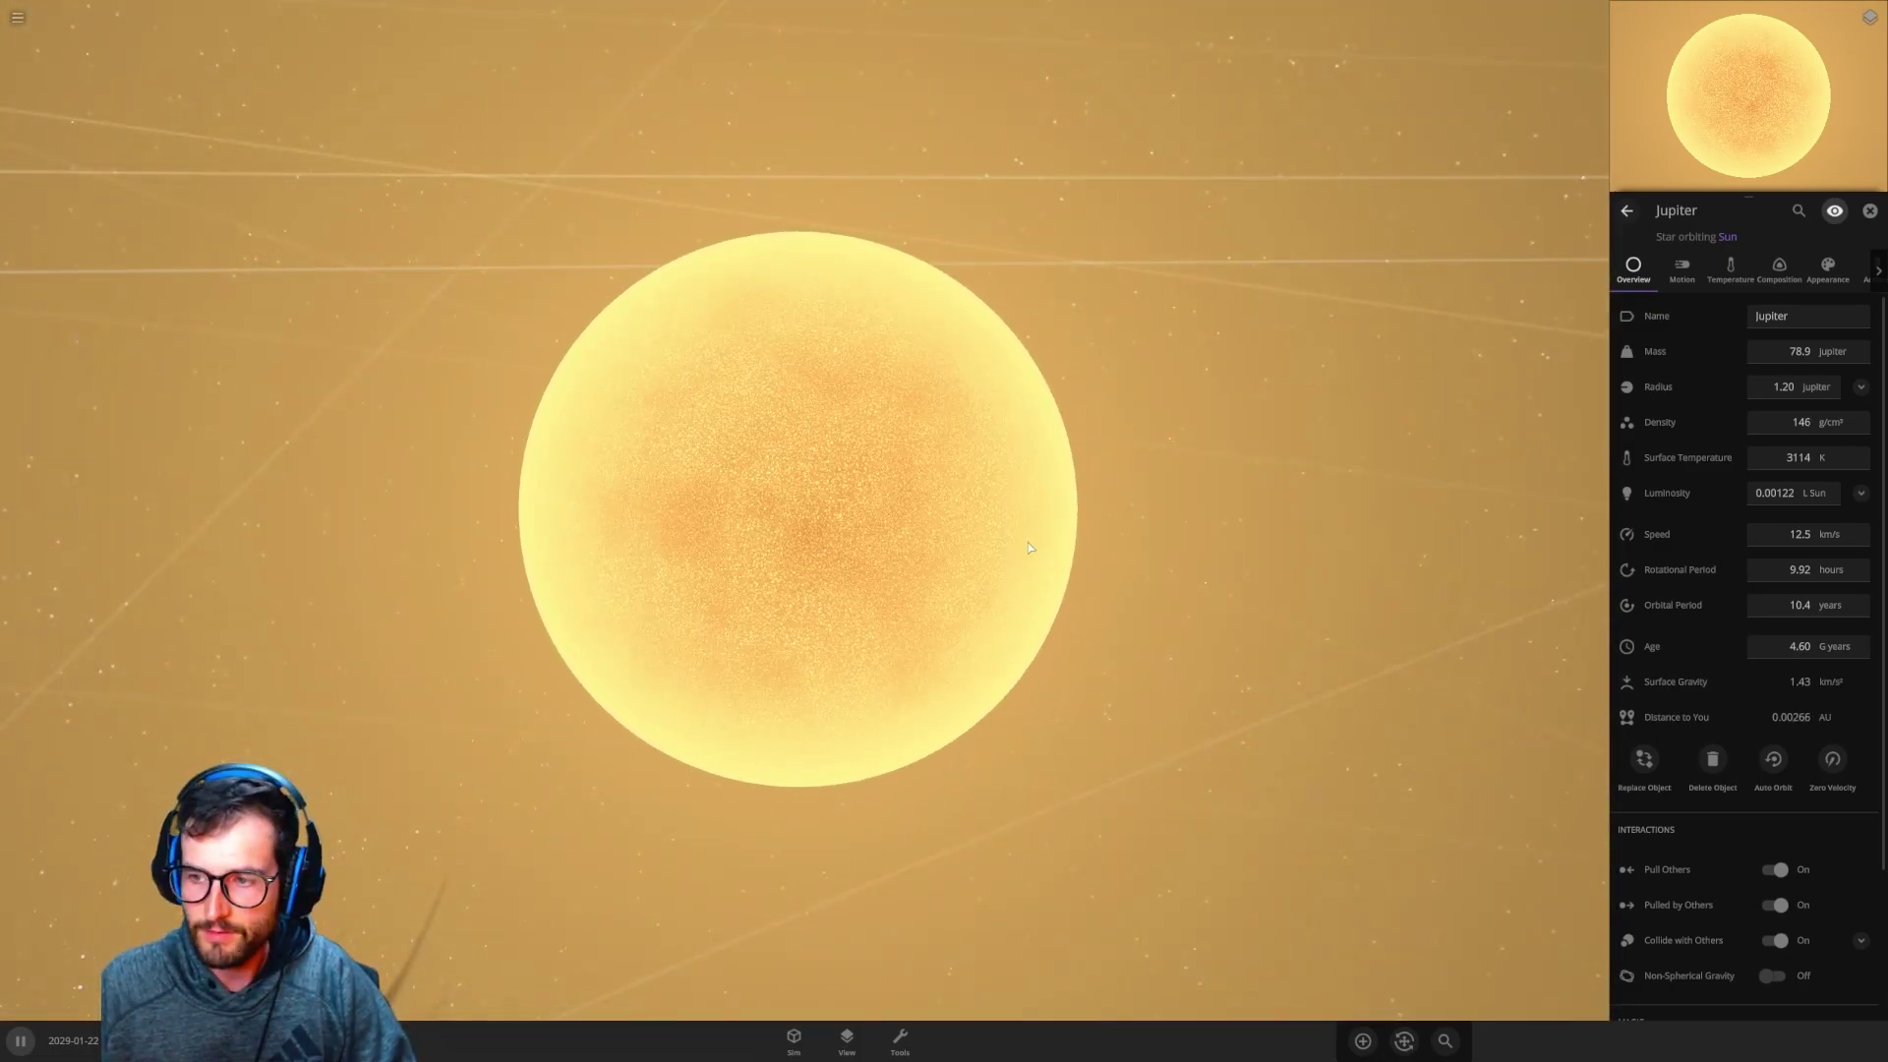
pyautogui.scroll(-10, 1030, 548)
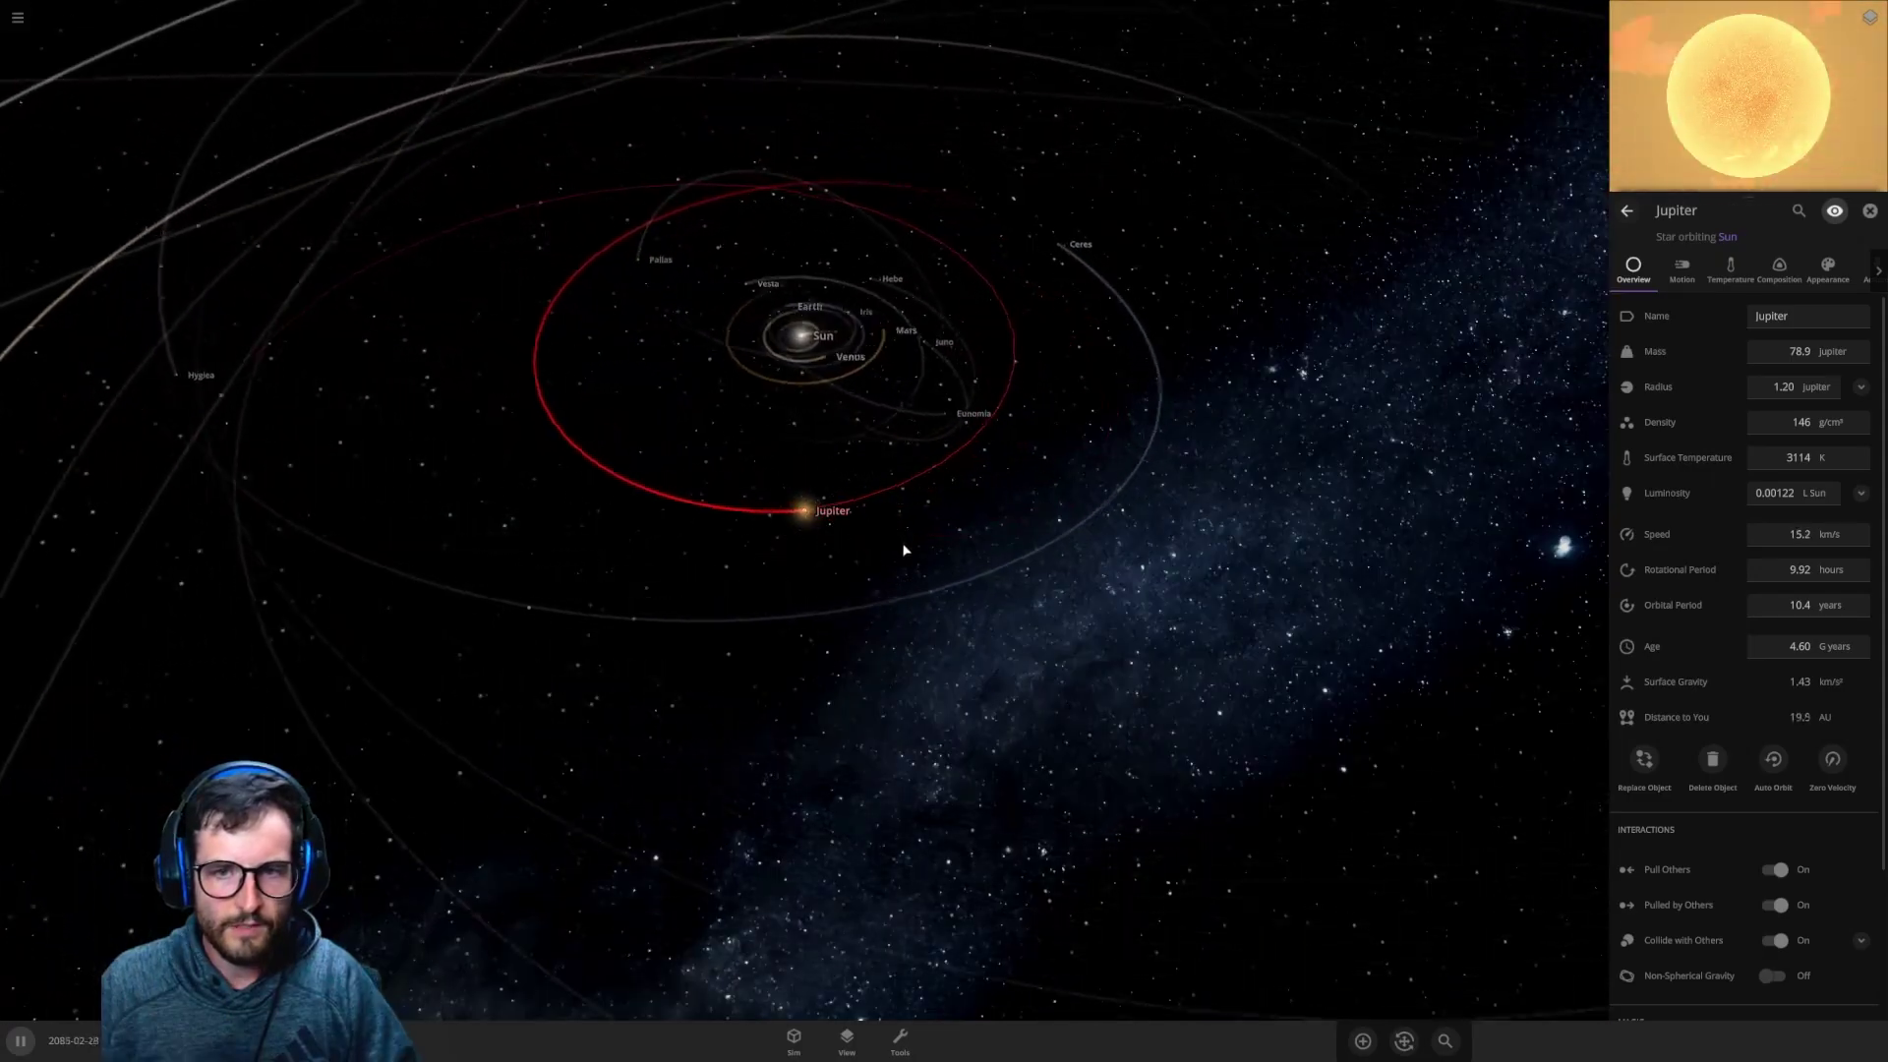
pyautogui.scroll(1, 904, 545)
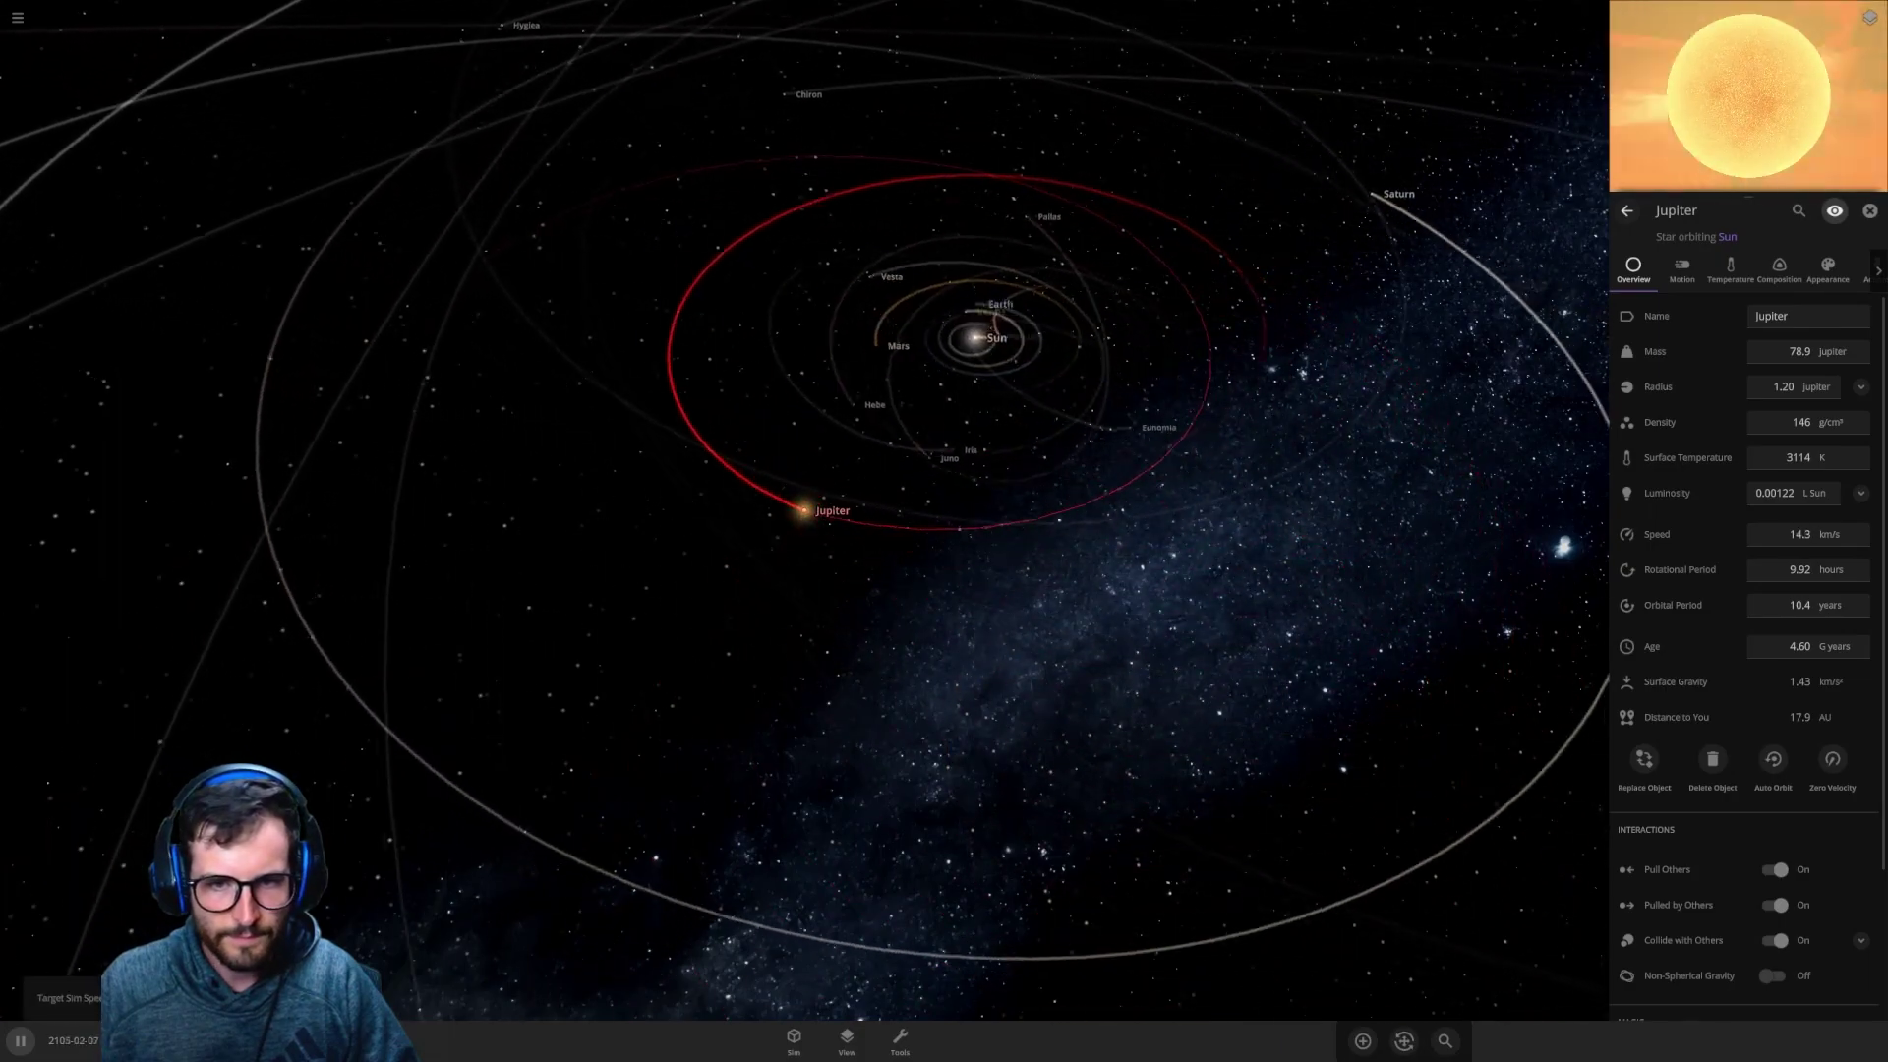
pyautogui.moveTo(877, 265); pyautogui.dragTo(621, 300)
pyautogui.scroll(2, 865, 264)
pyautogui.scroll(5, 652, 502)
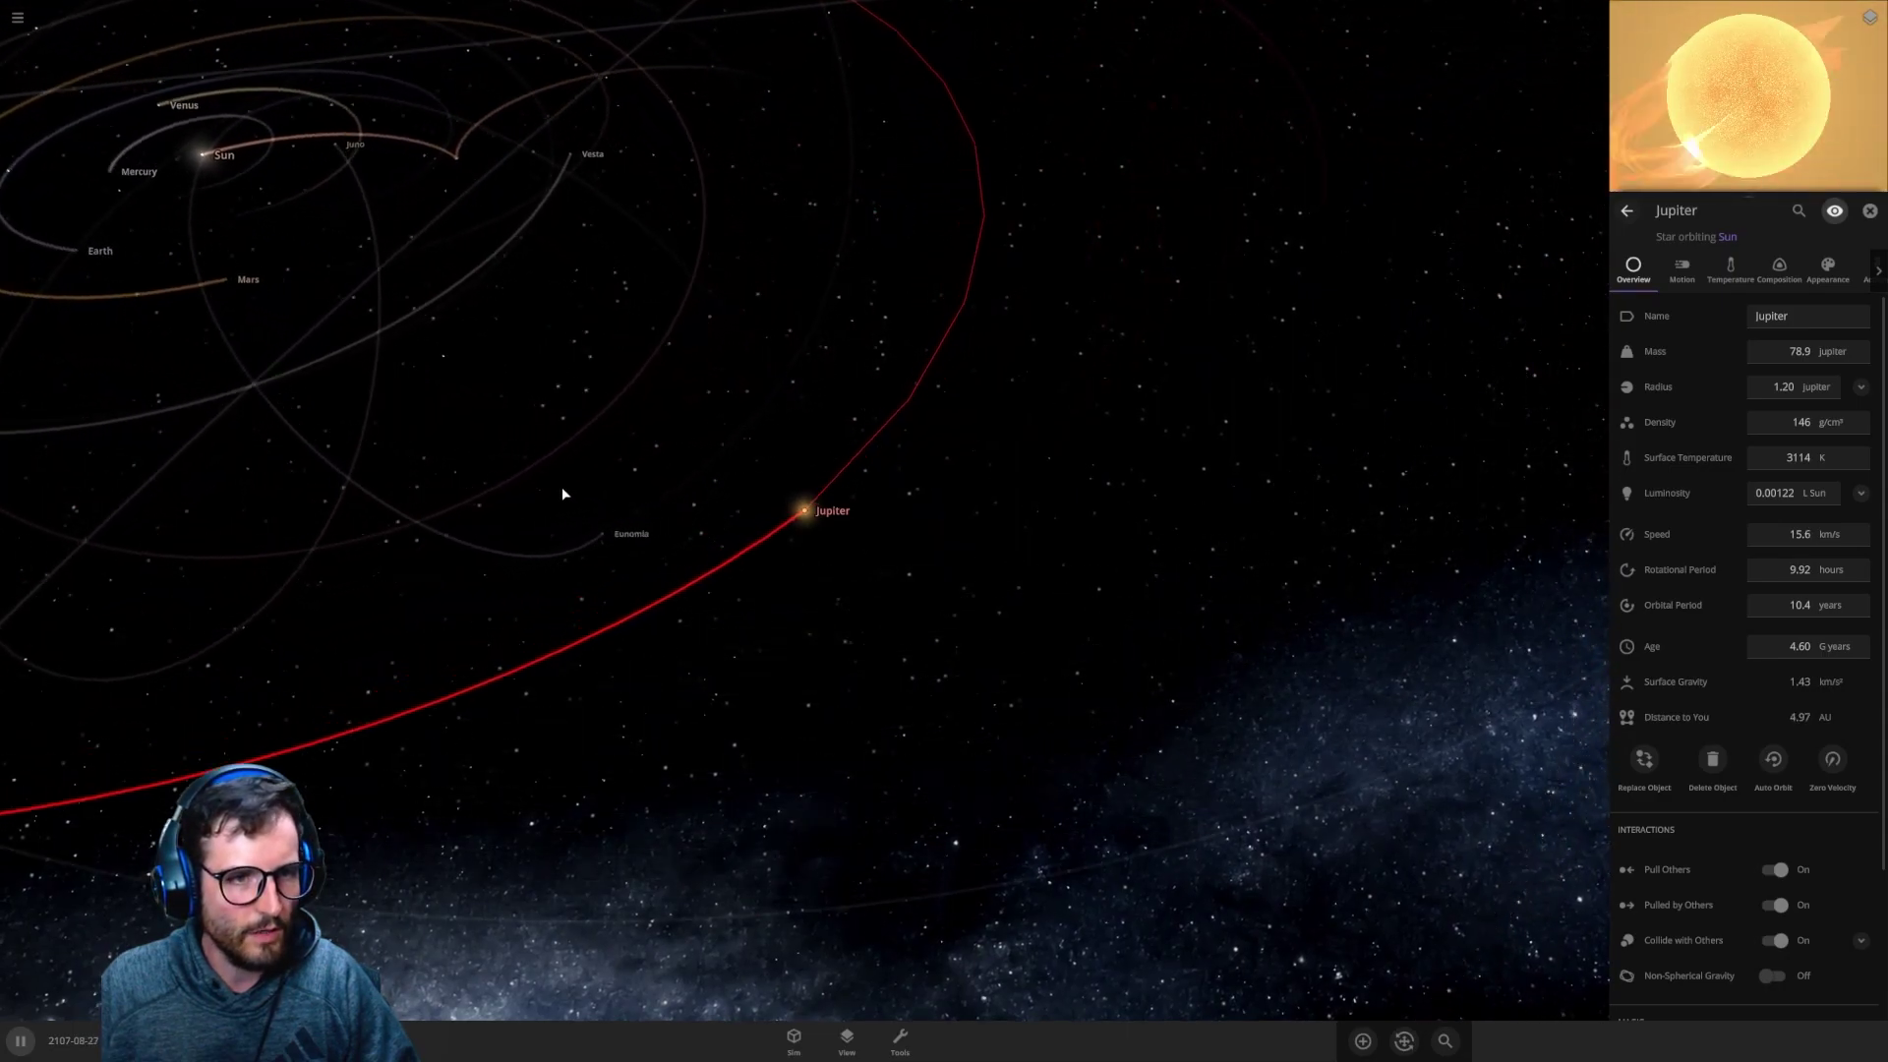
pyautogui.scroll(-4, 562, 487)
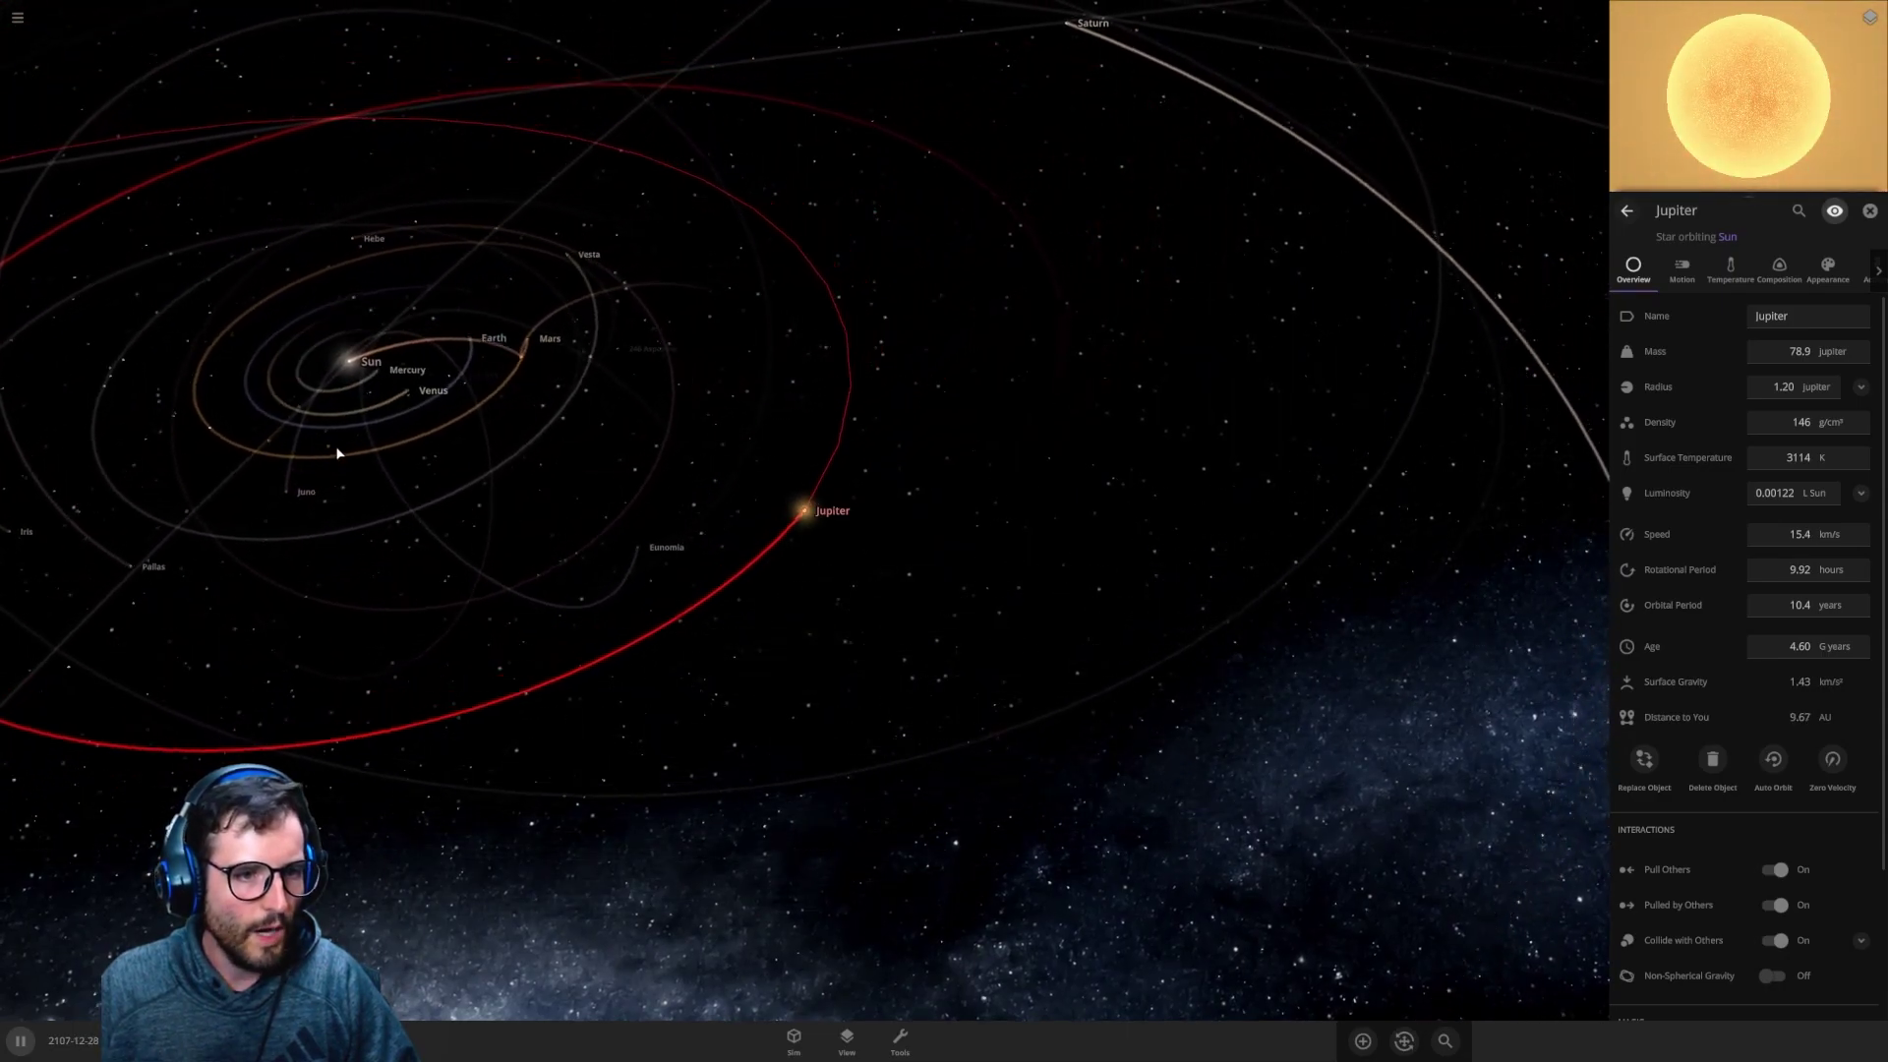
pyautogui.moveTo(337, 446); pyautogui.dragTo(440, 433)
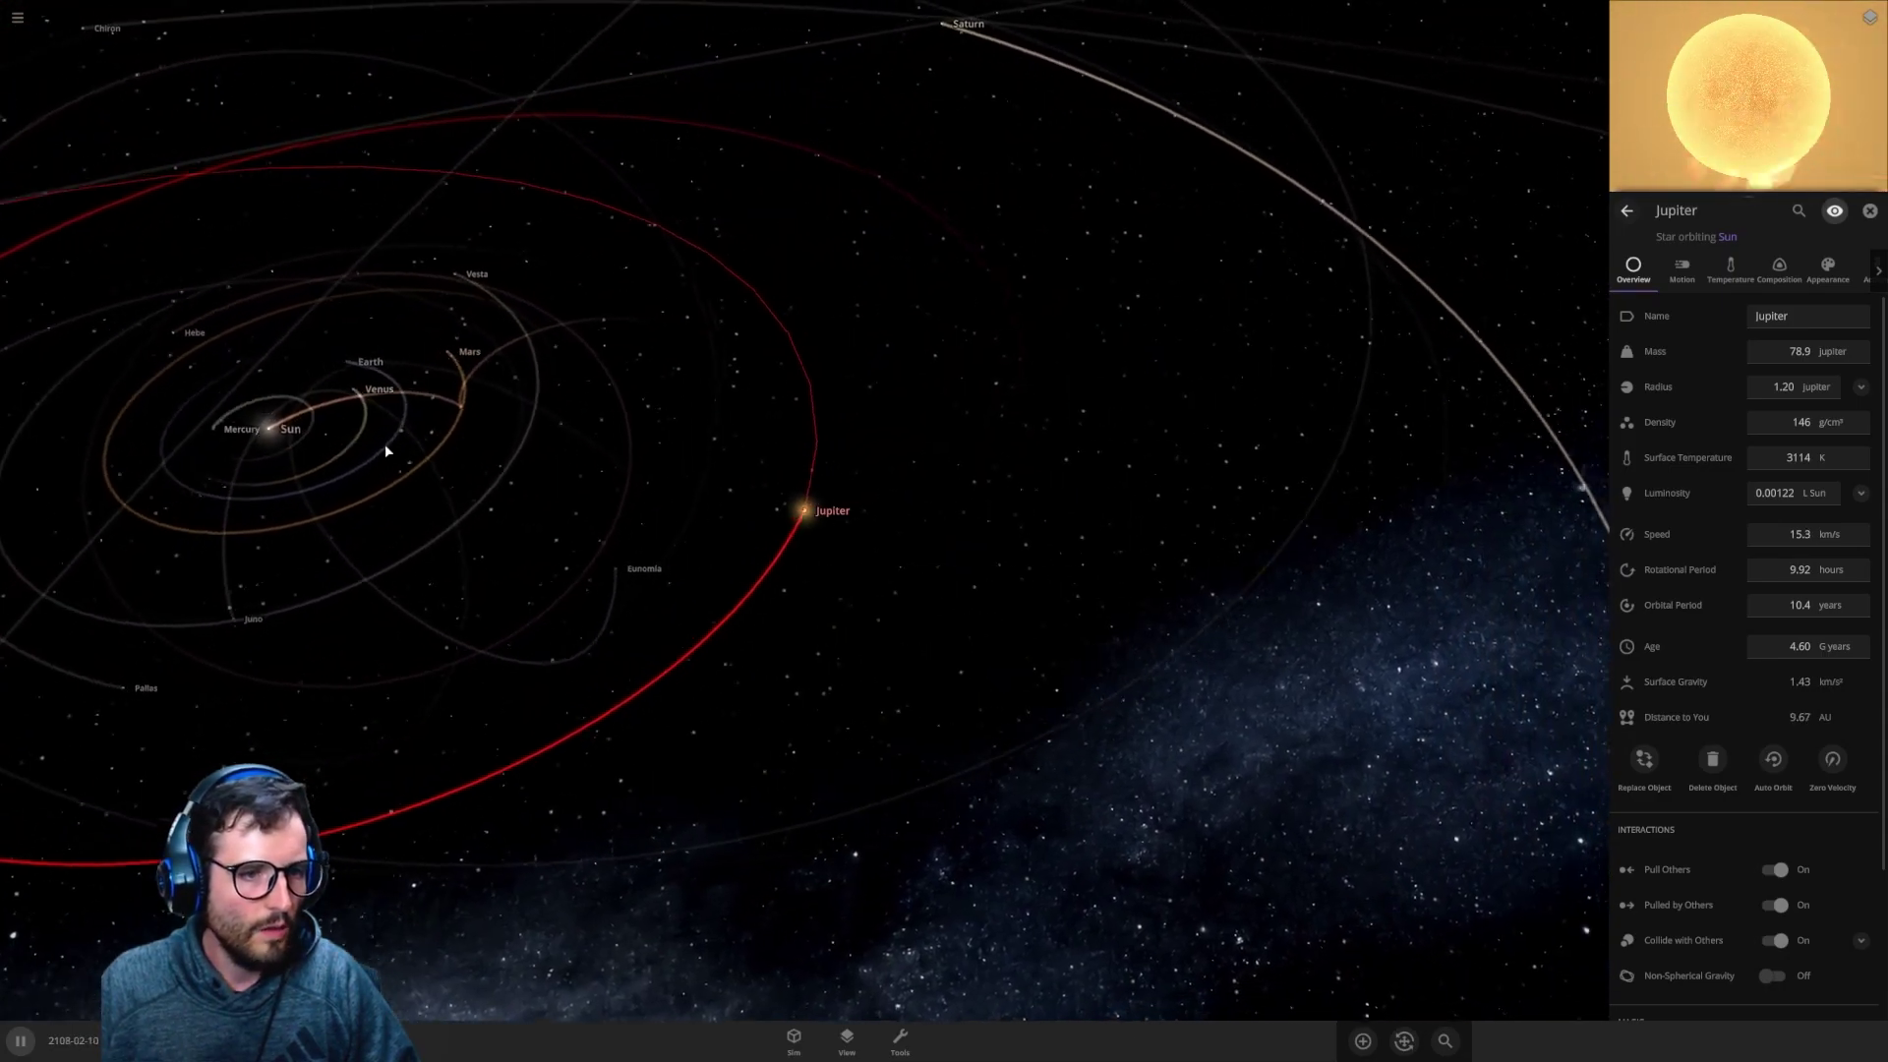
pyautogui.scroll(-2, 299, 675)
pyautogui.moveTo(299, 675); pyautogui.dragTo(741, 744)
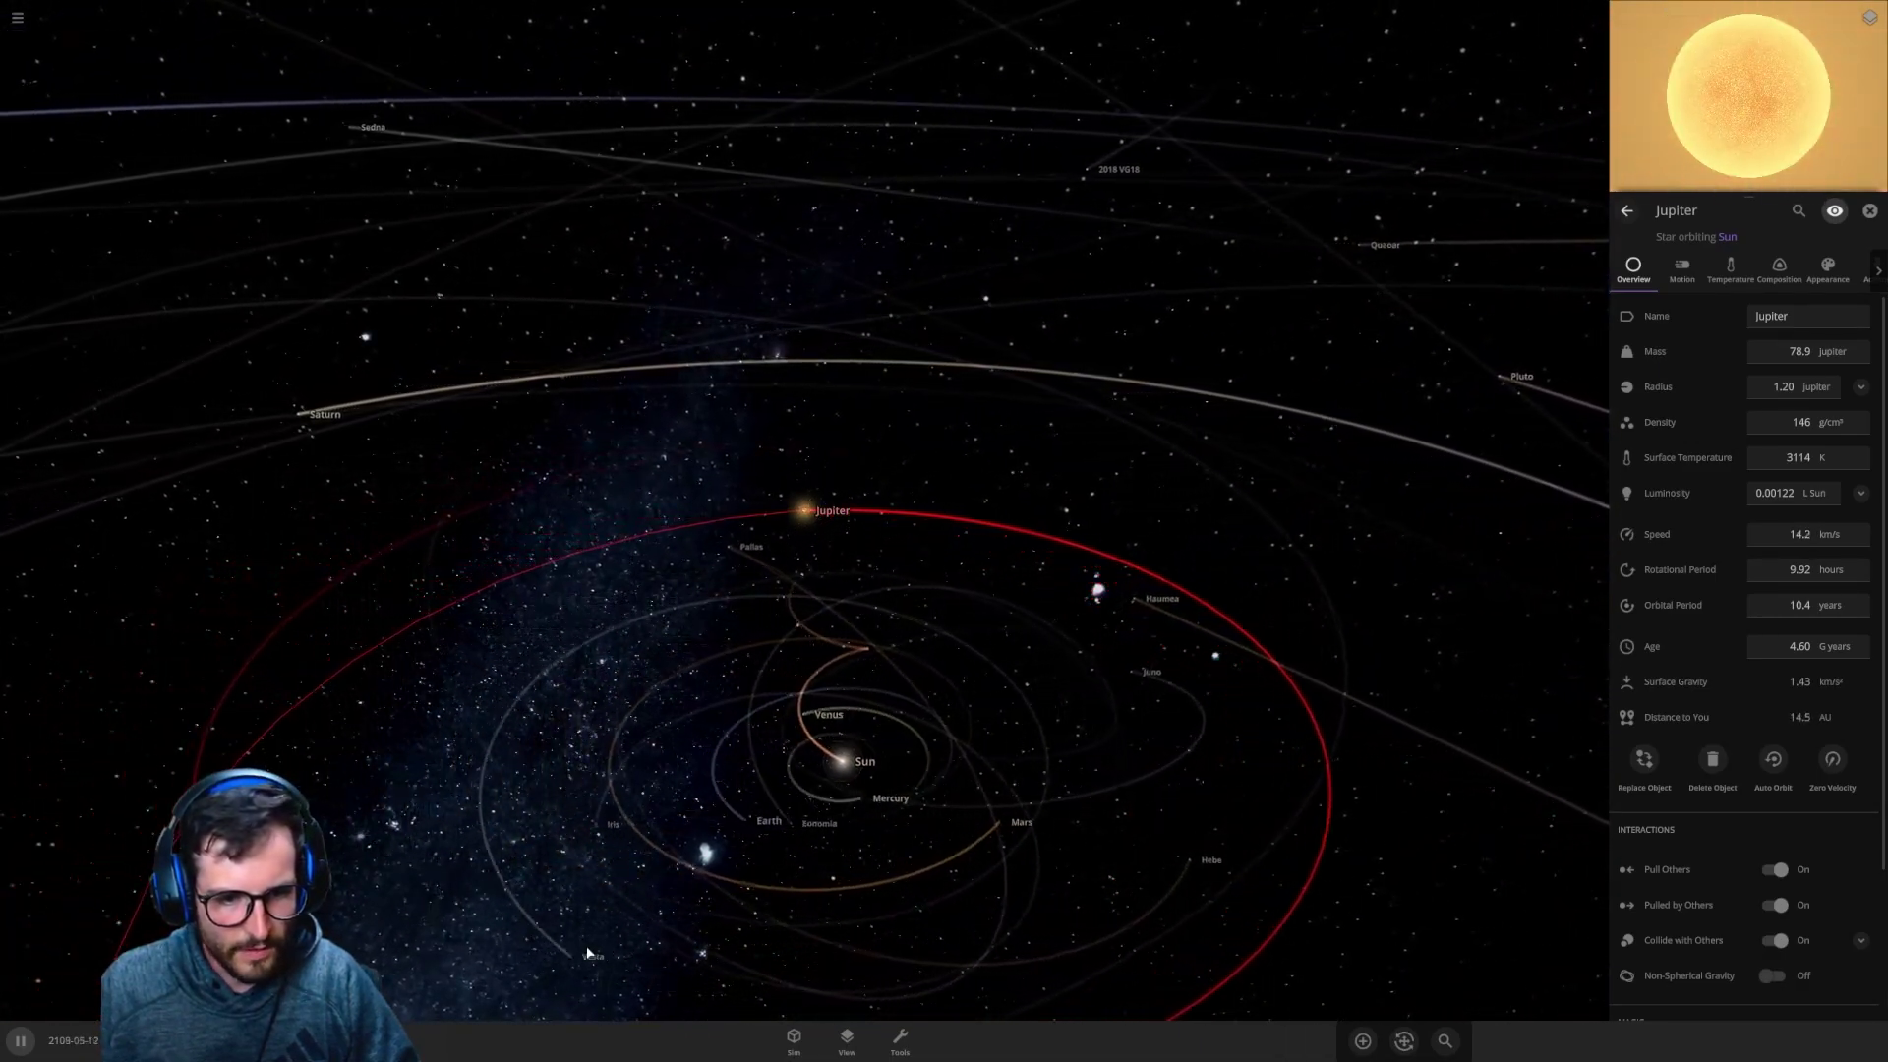
pyautogui.scroll(-2, 763, 903)
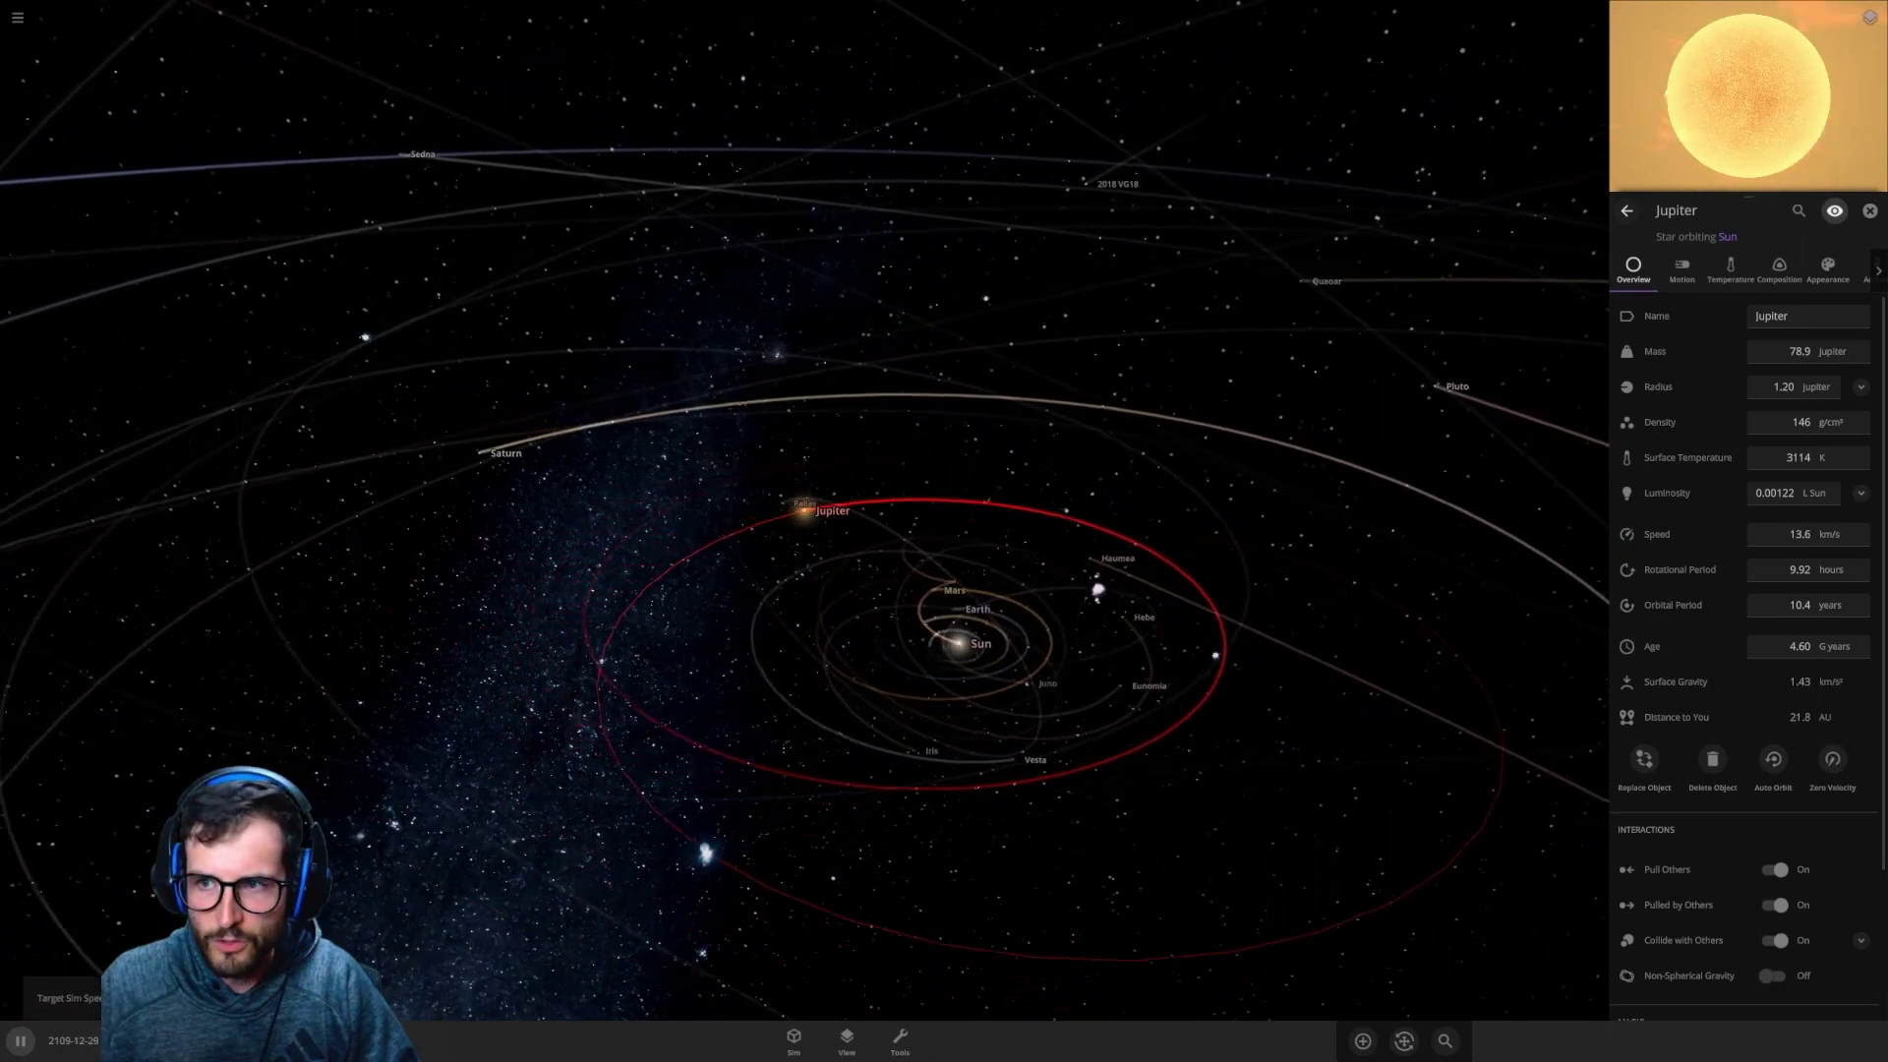
pyautogui.moveTo(764, 902); pyautogui.dragTo(650, 961)
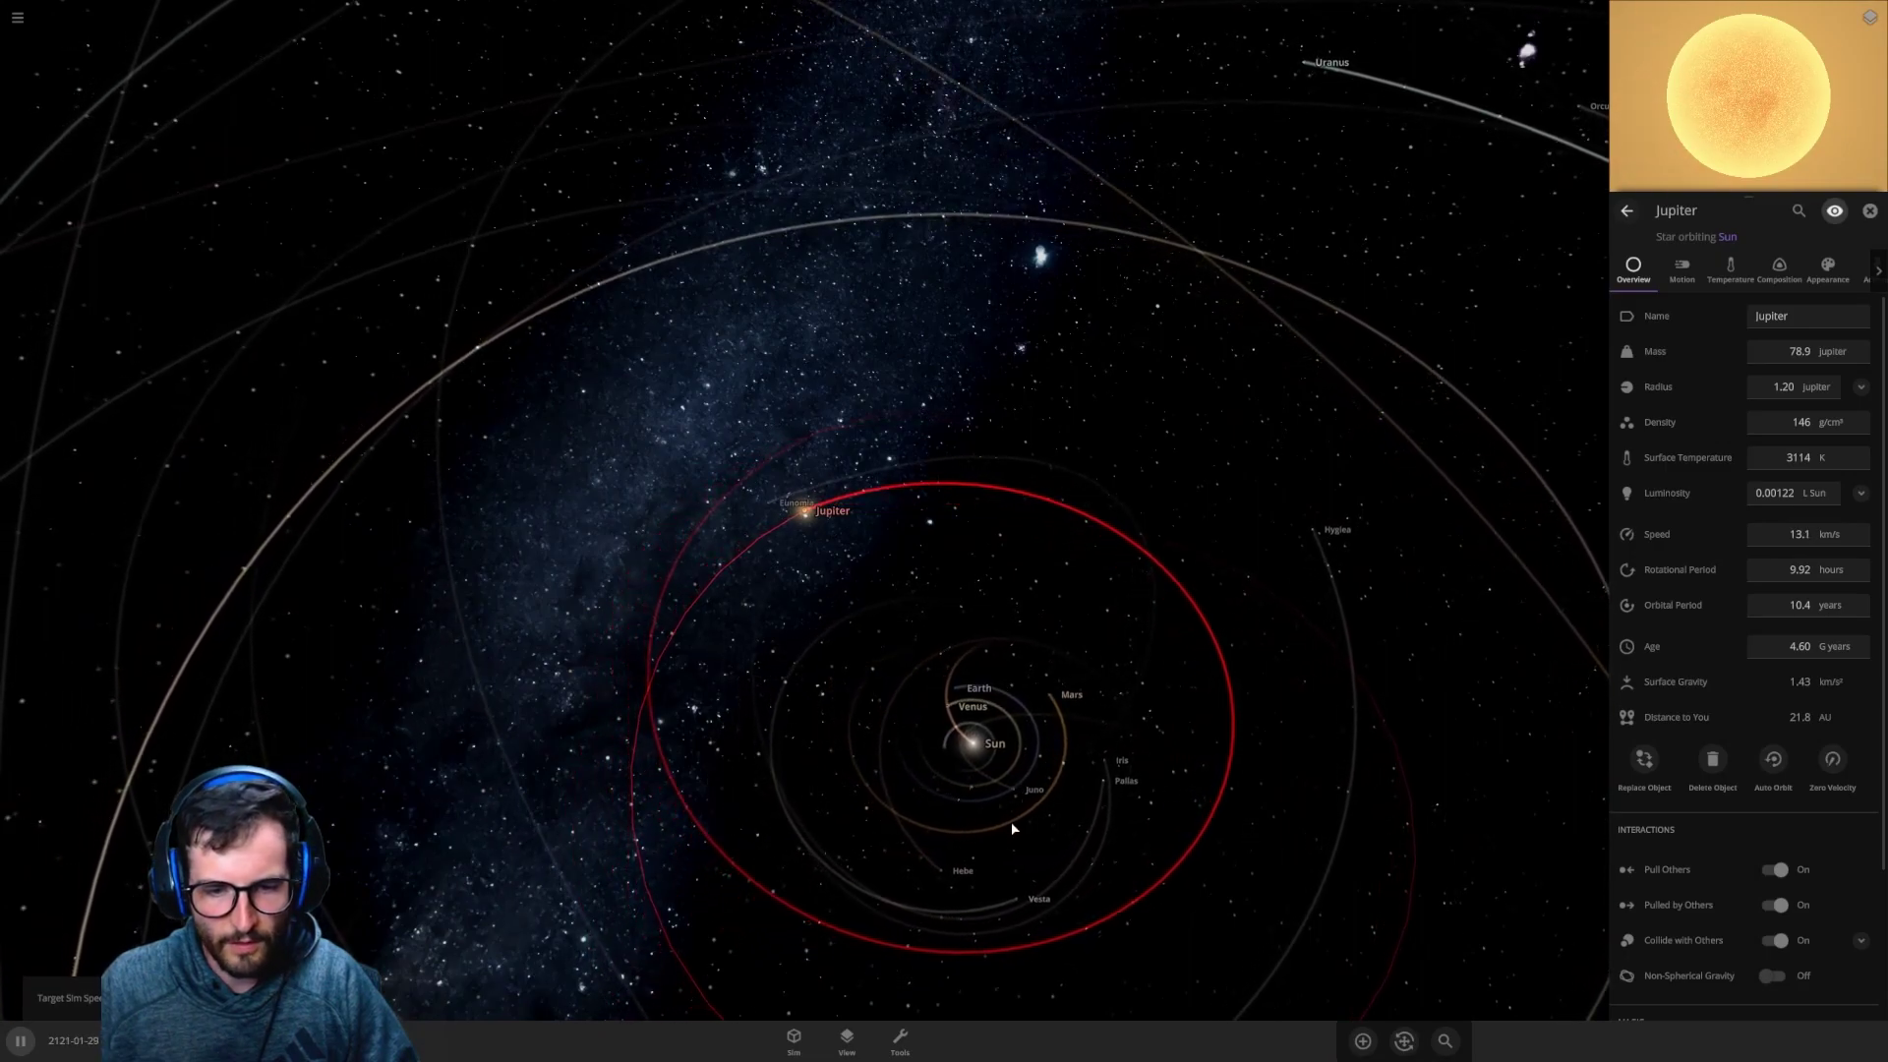
# Step: Select Earth, focus the view on it, and look at its daylit side
pyautogui.moveTo(1011, 820); pyautogui.dragTo(915, 625)
pyautogui.click(916, 626)
pyautogui.scroll(5, 955, 712)
pyautogui.scroll(-2, 1064, 782)
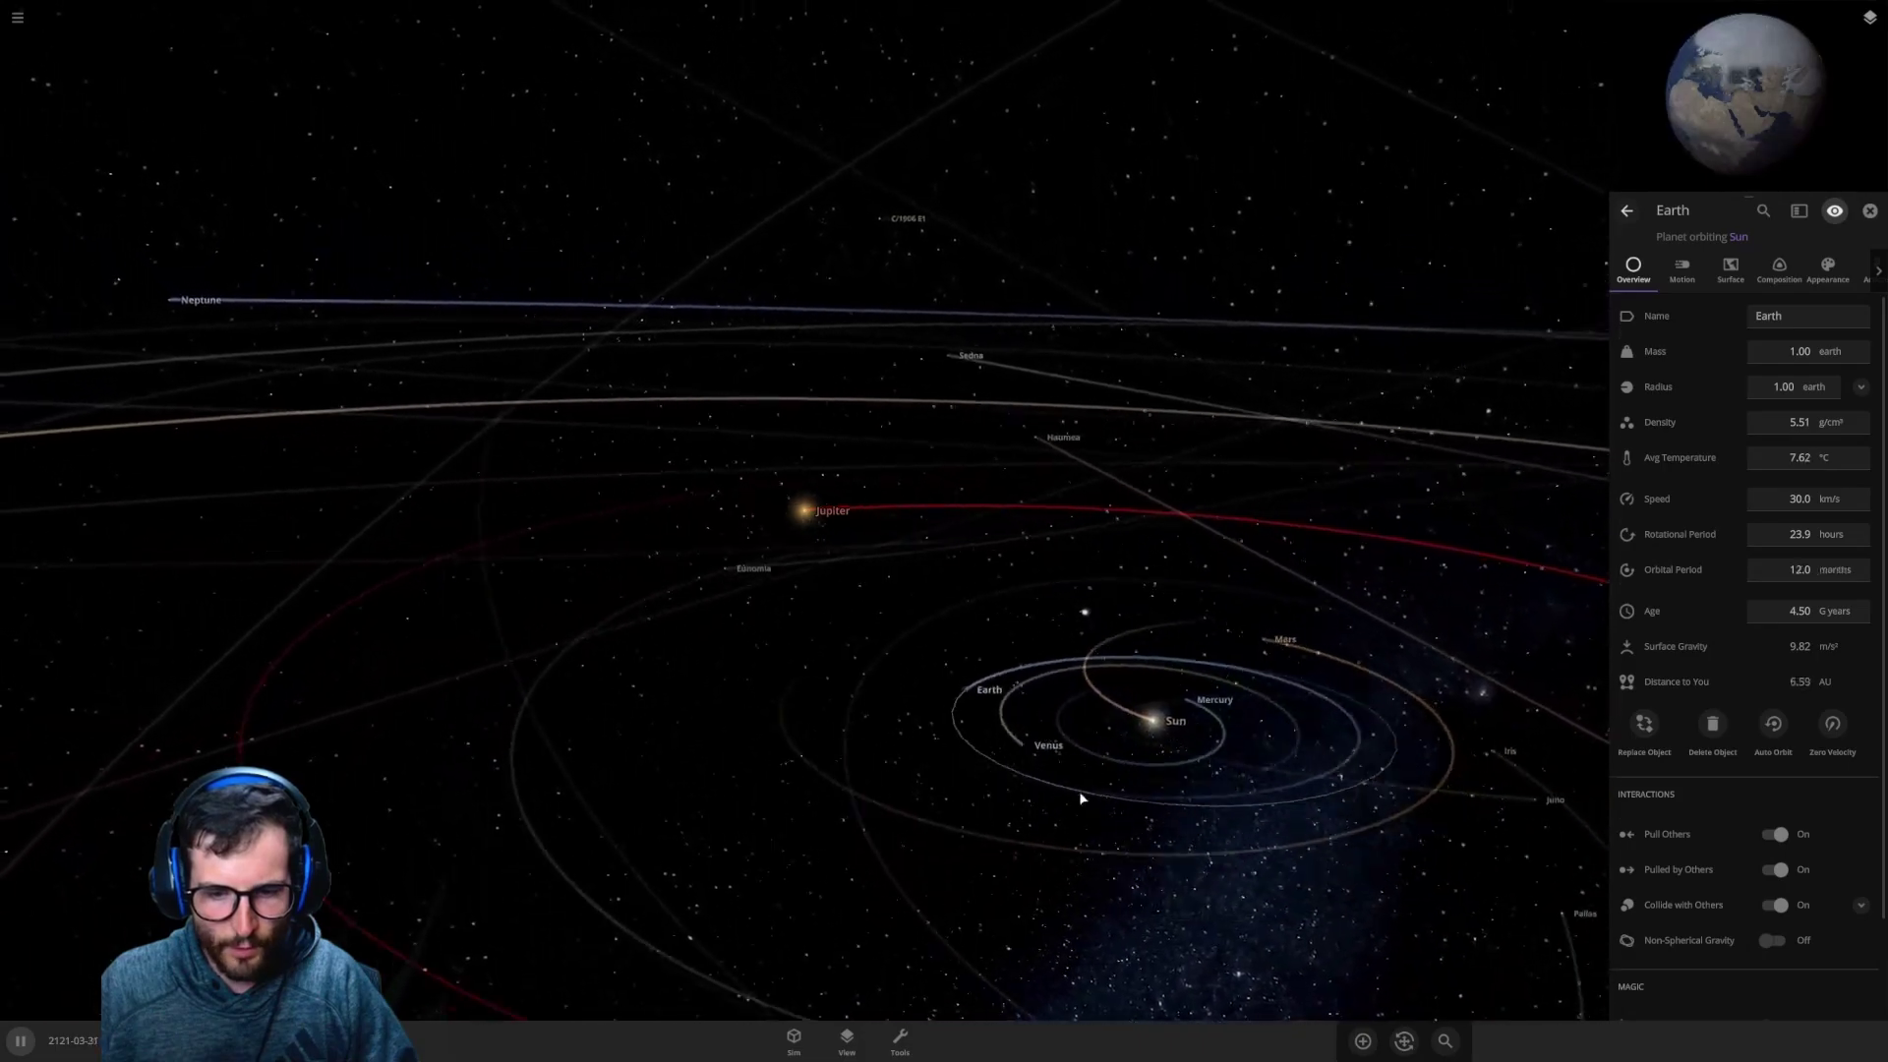
pyautogui.doubleClick(941, 667)
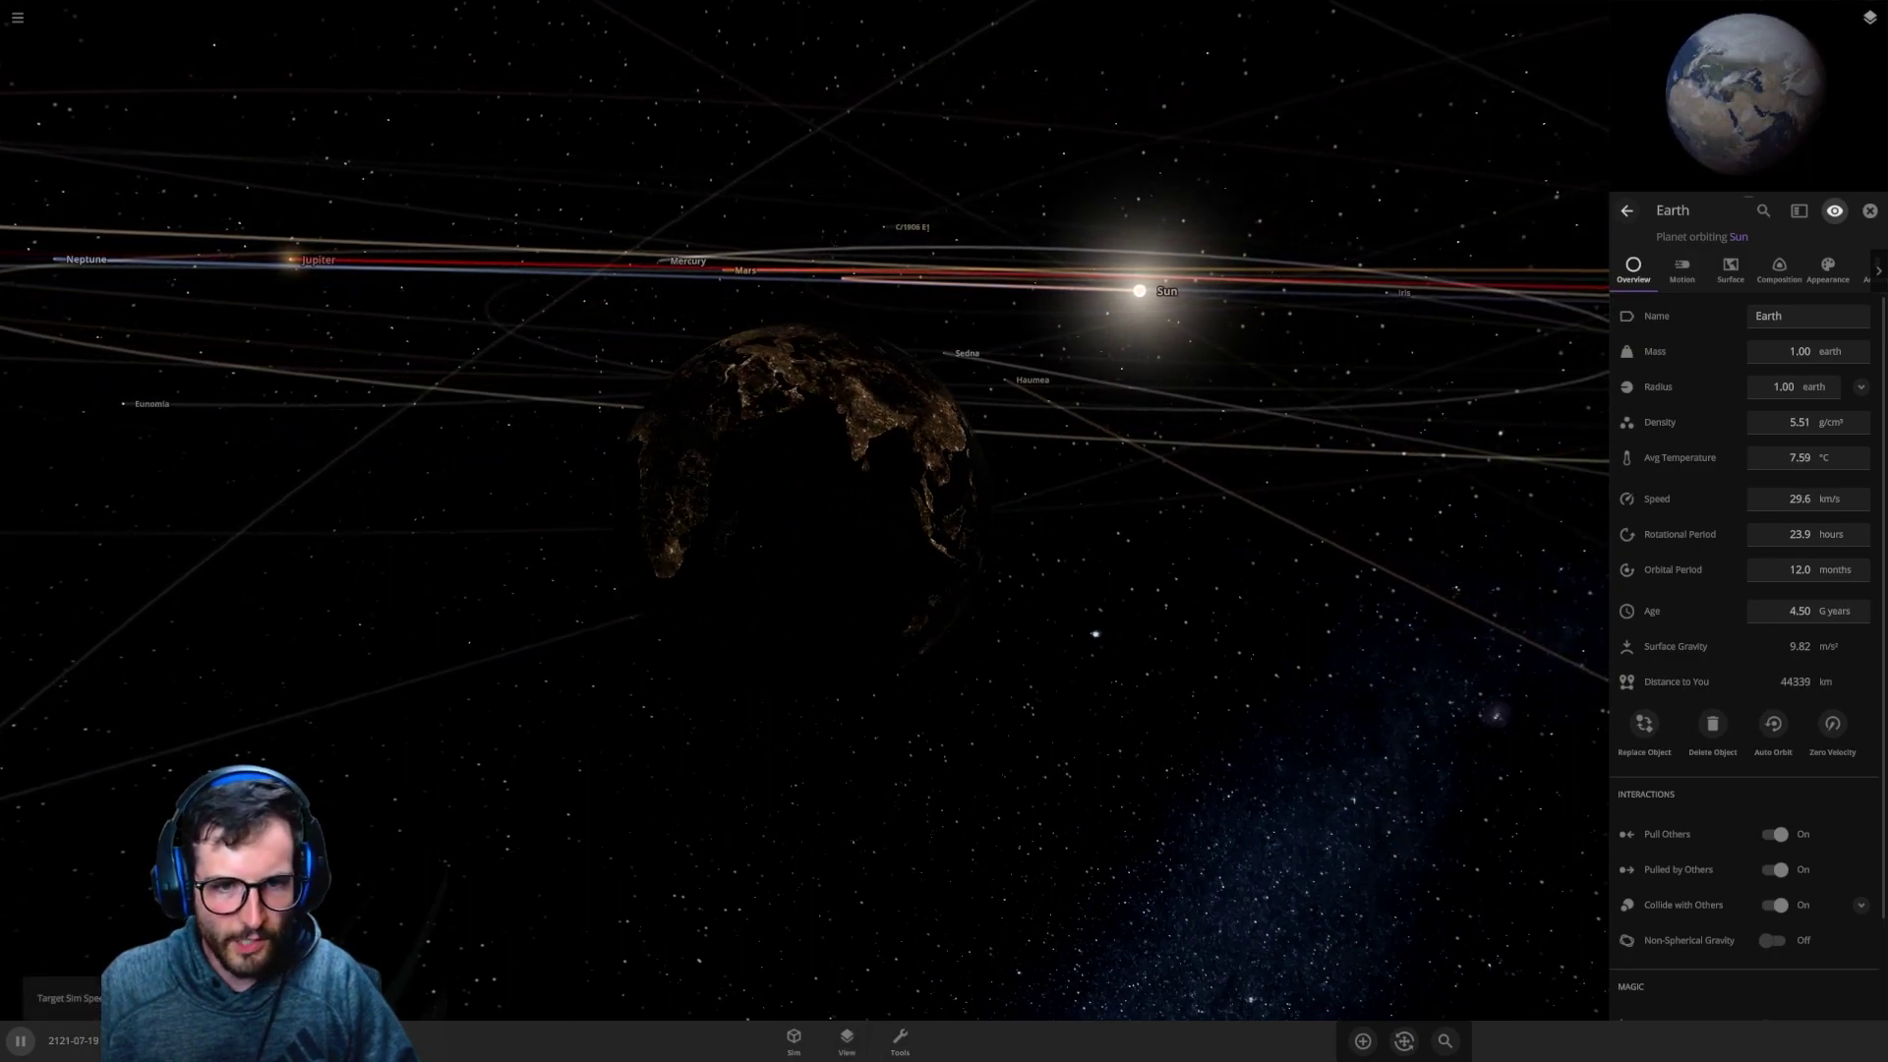
pyautogui.moveTo(1057, 551); pyautogui.dragTo(909, 618)
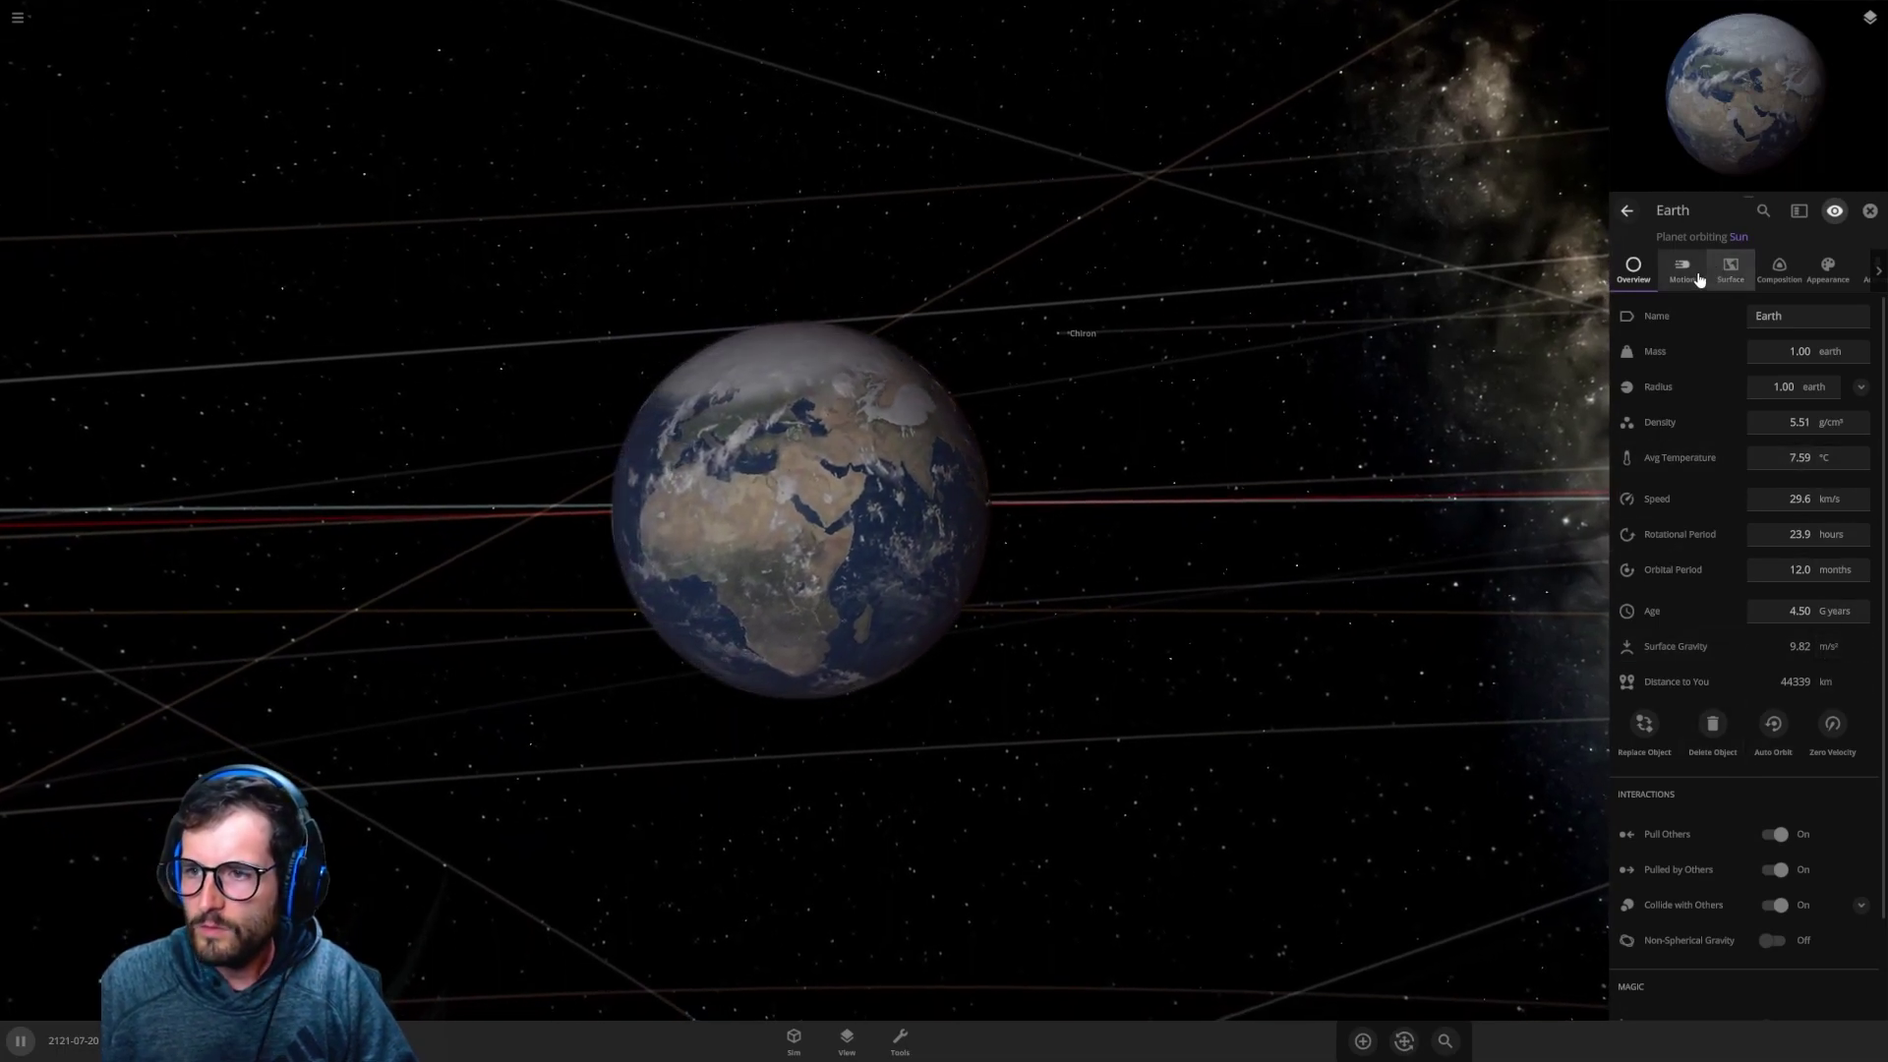
# Step: Check Earth's similarity and life likelihood in its composition properties, and view its orbit from farther out
pyautogui.click(1779, 271)
pyautogui.scroll(-2, 1802, 763)
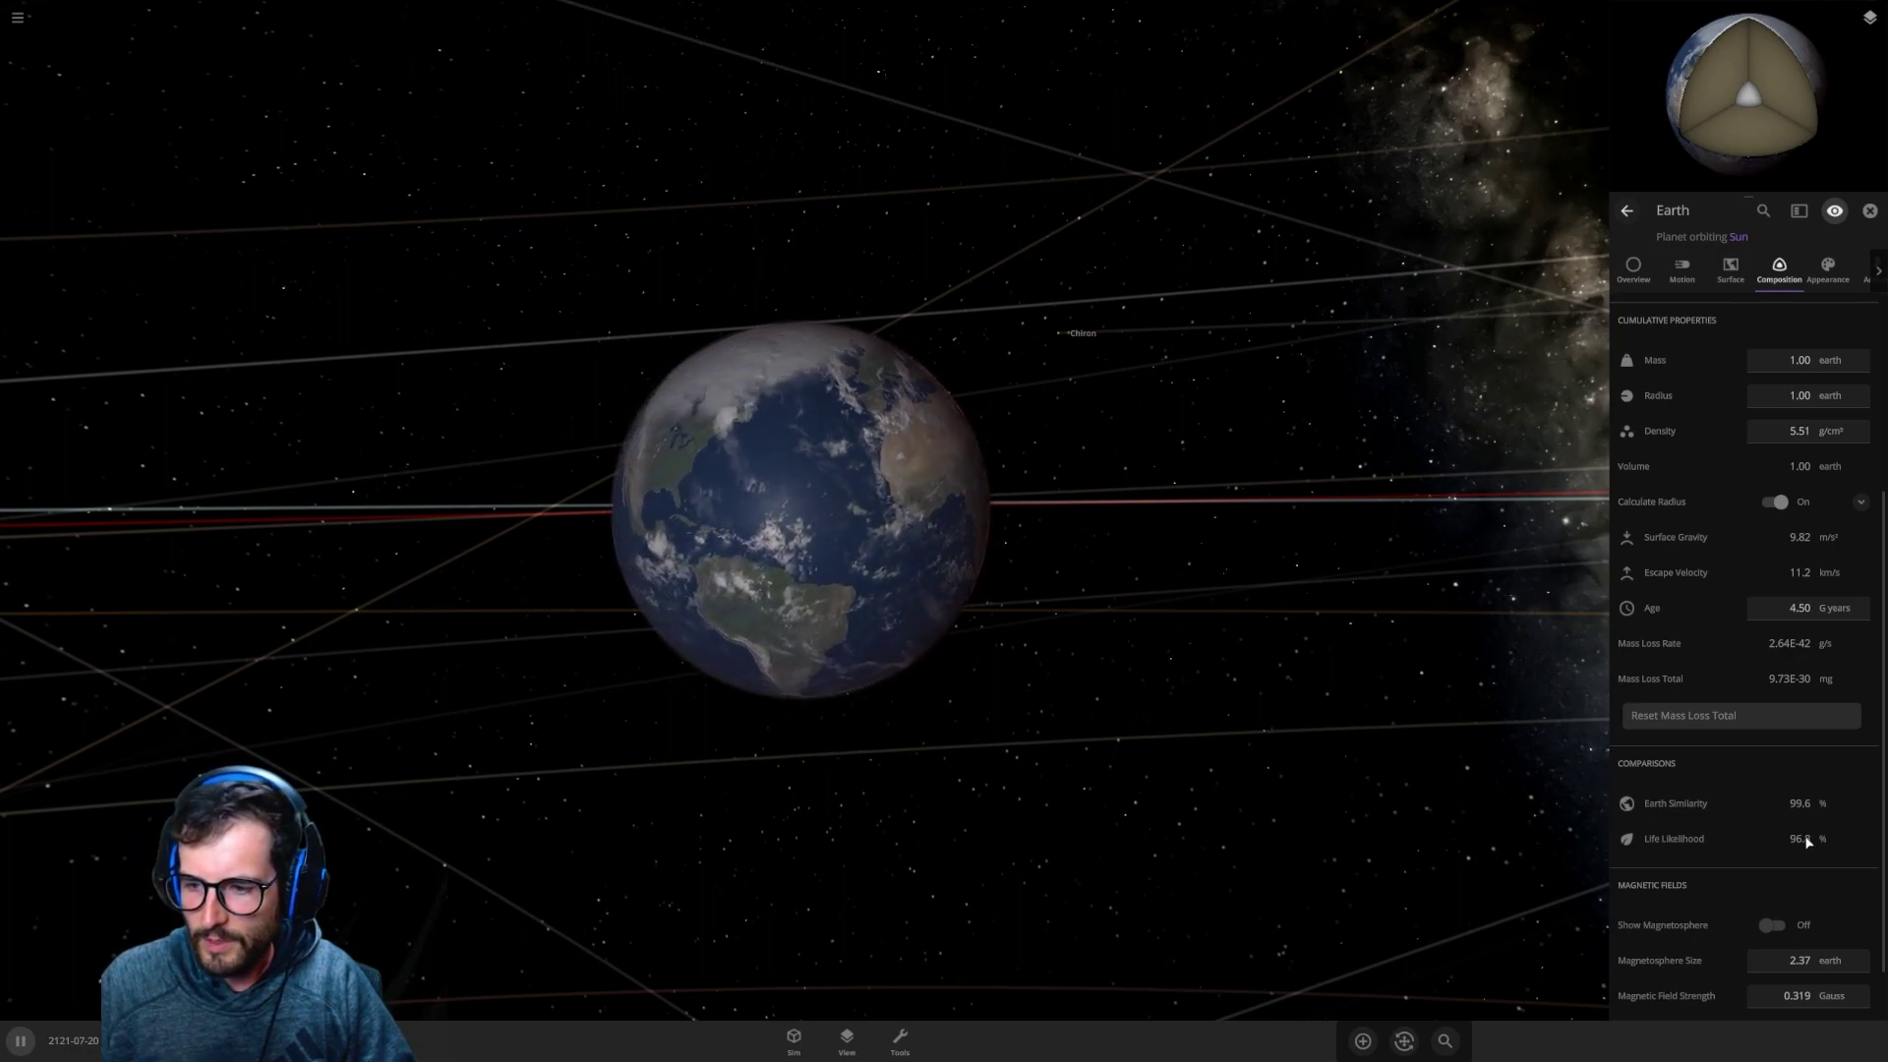
pyautogui.scroll(7, 1822, 794)
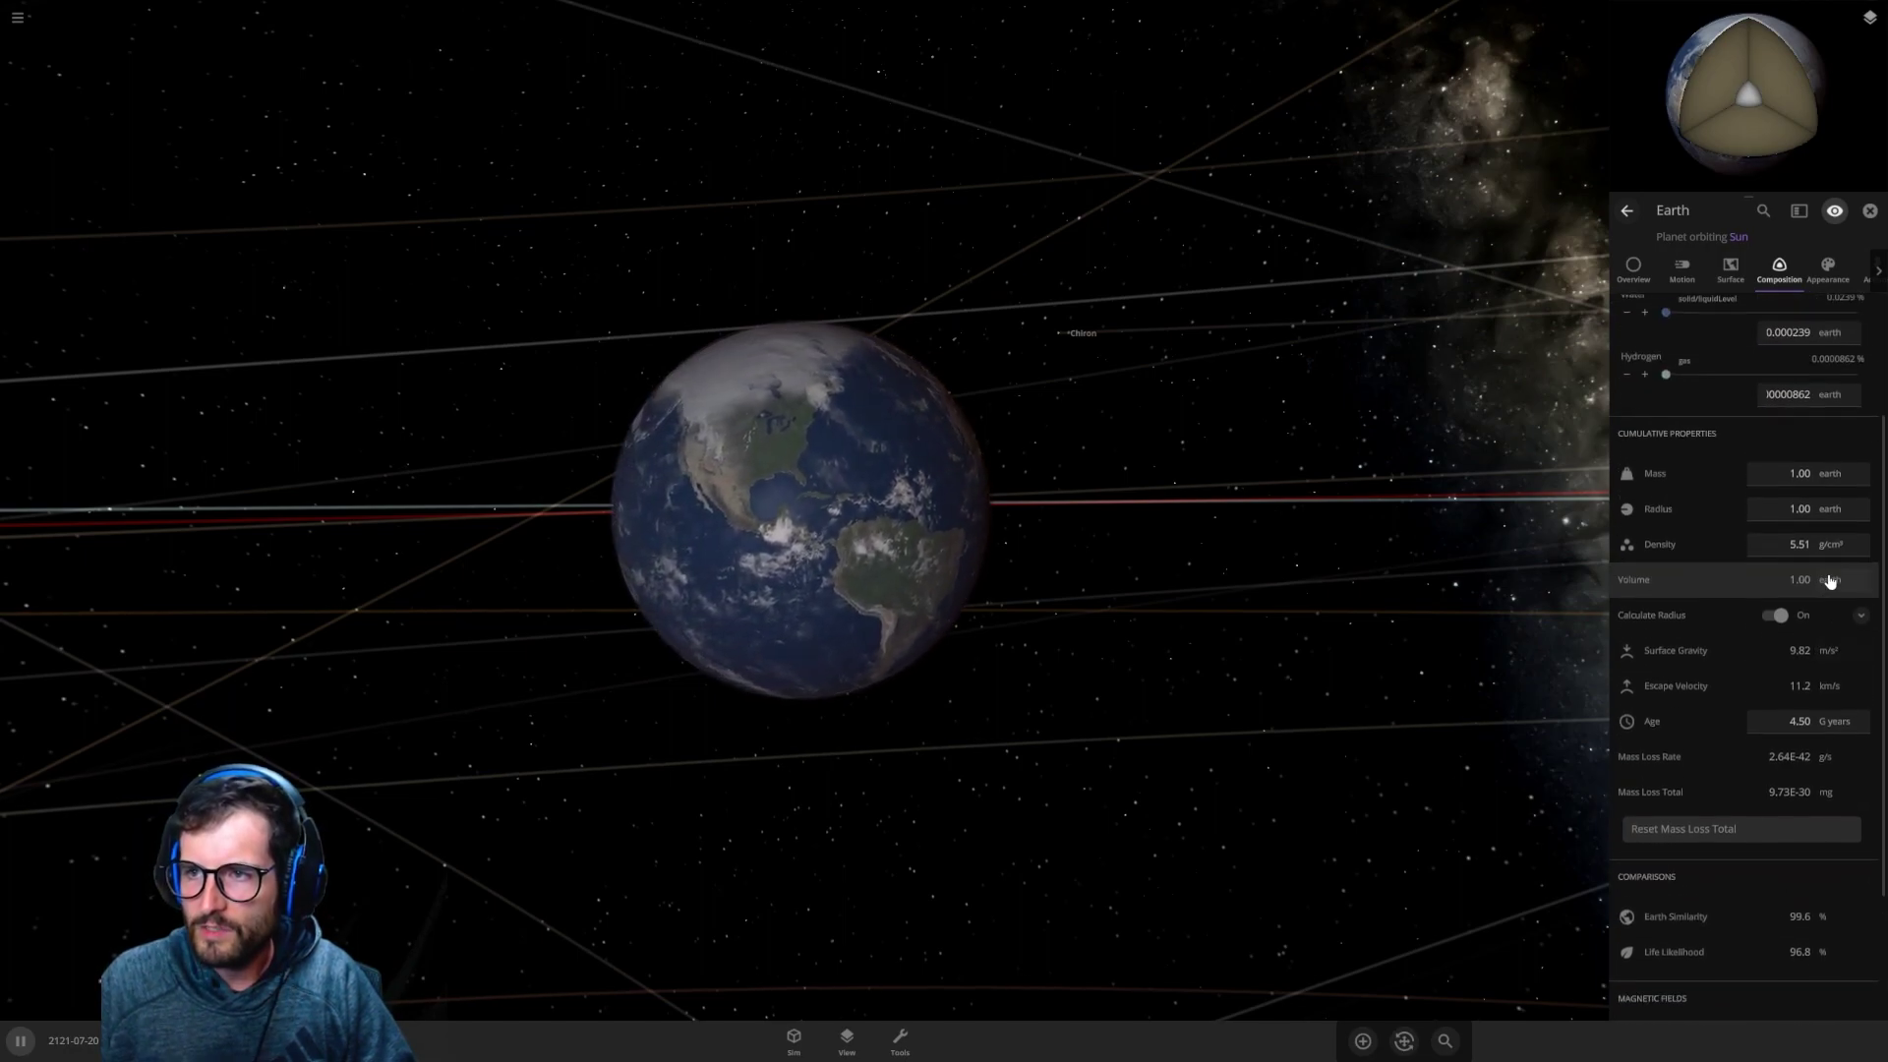
pyautogui.moveTo(814, 548); pyautogui.dragTo(881, 357)
pyautogui.scroll(-10, 708, 616)
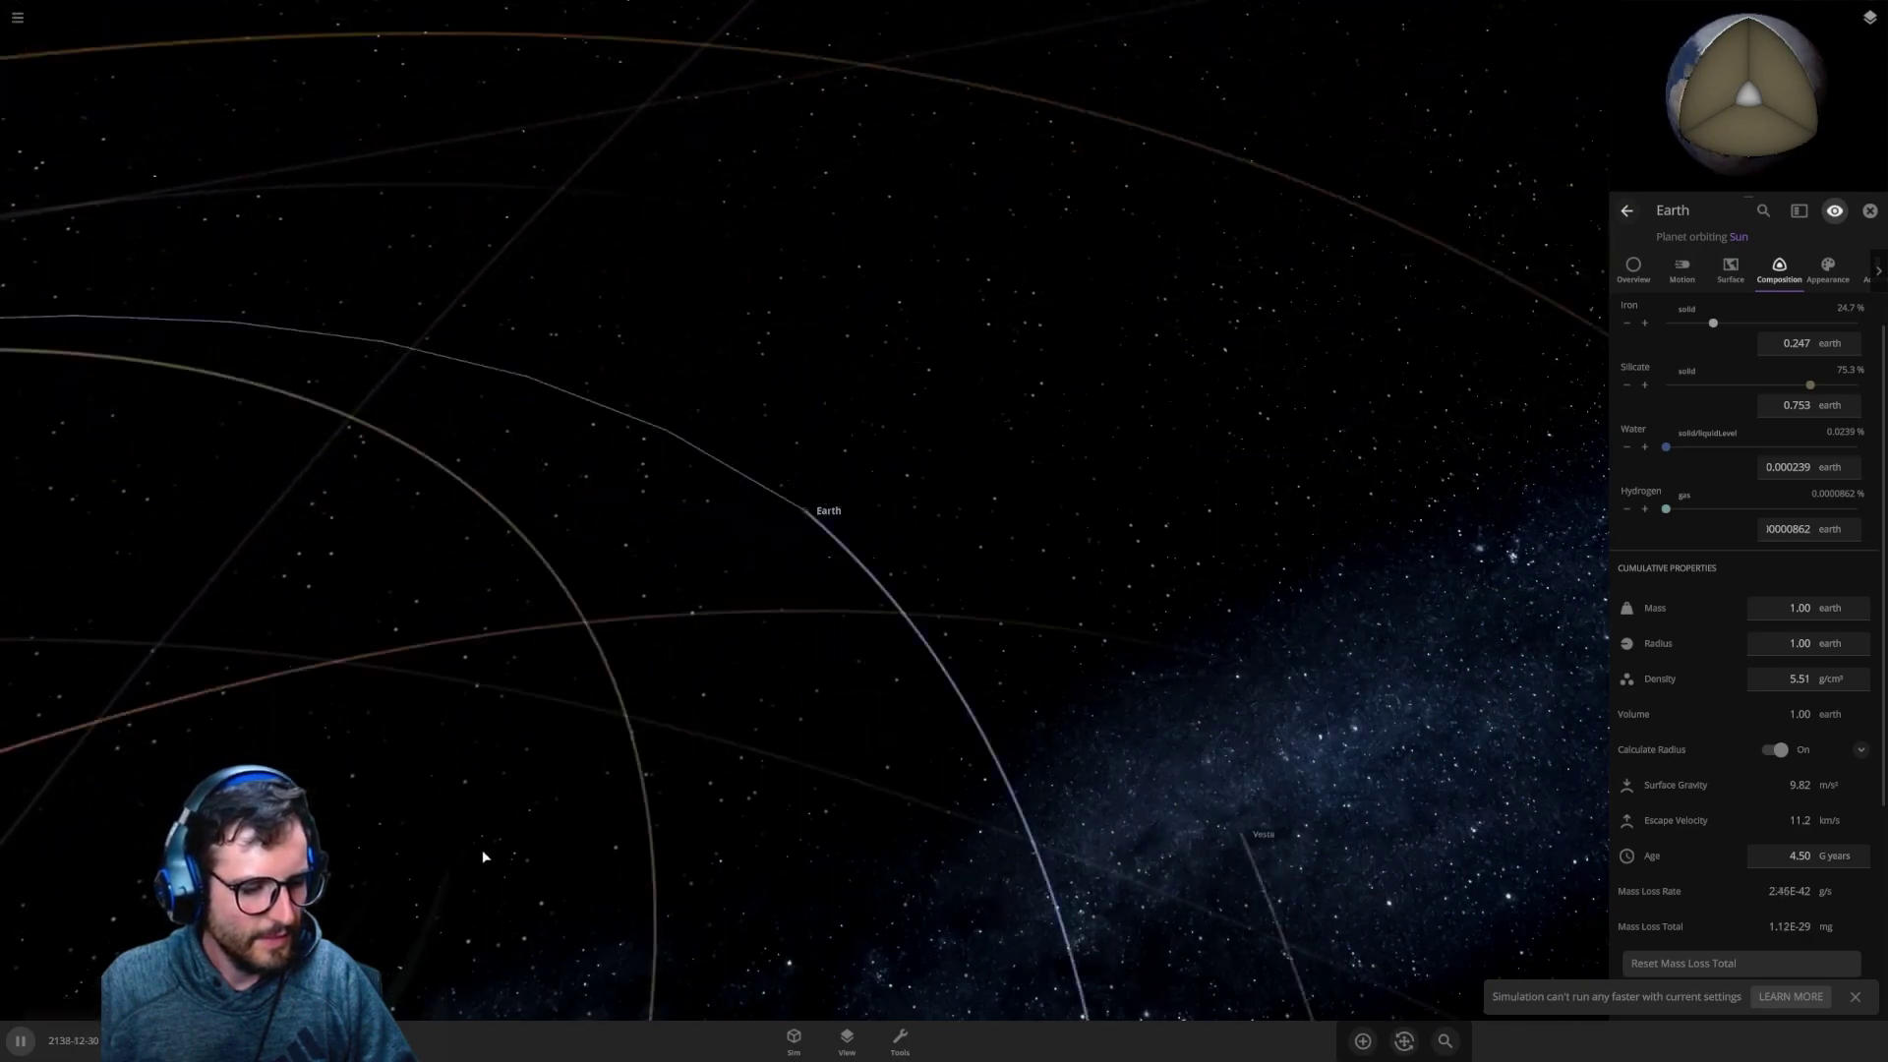
# Step: Examine the orbits of Earth, the other inner planets and Jupiter around the Sun from several angles and distances
pyautogui.moveTo(481, 857); pyautogui.dragTo(490, 785)
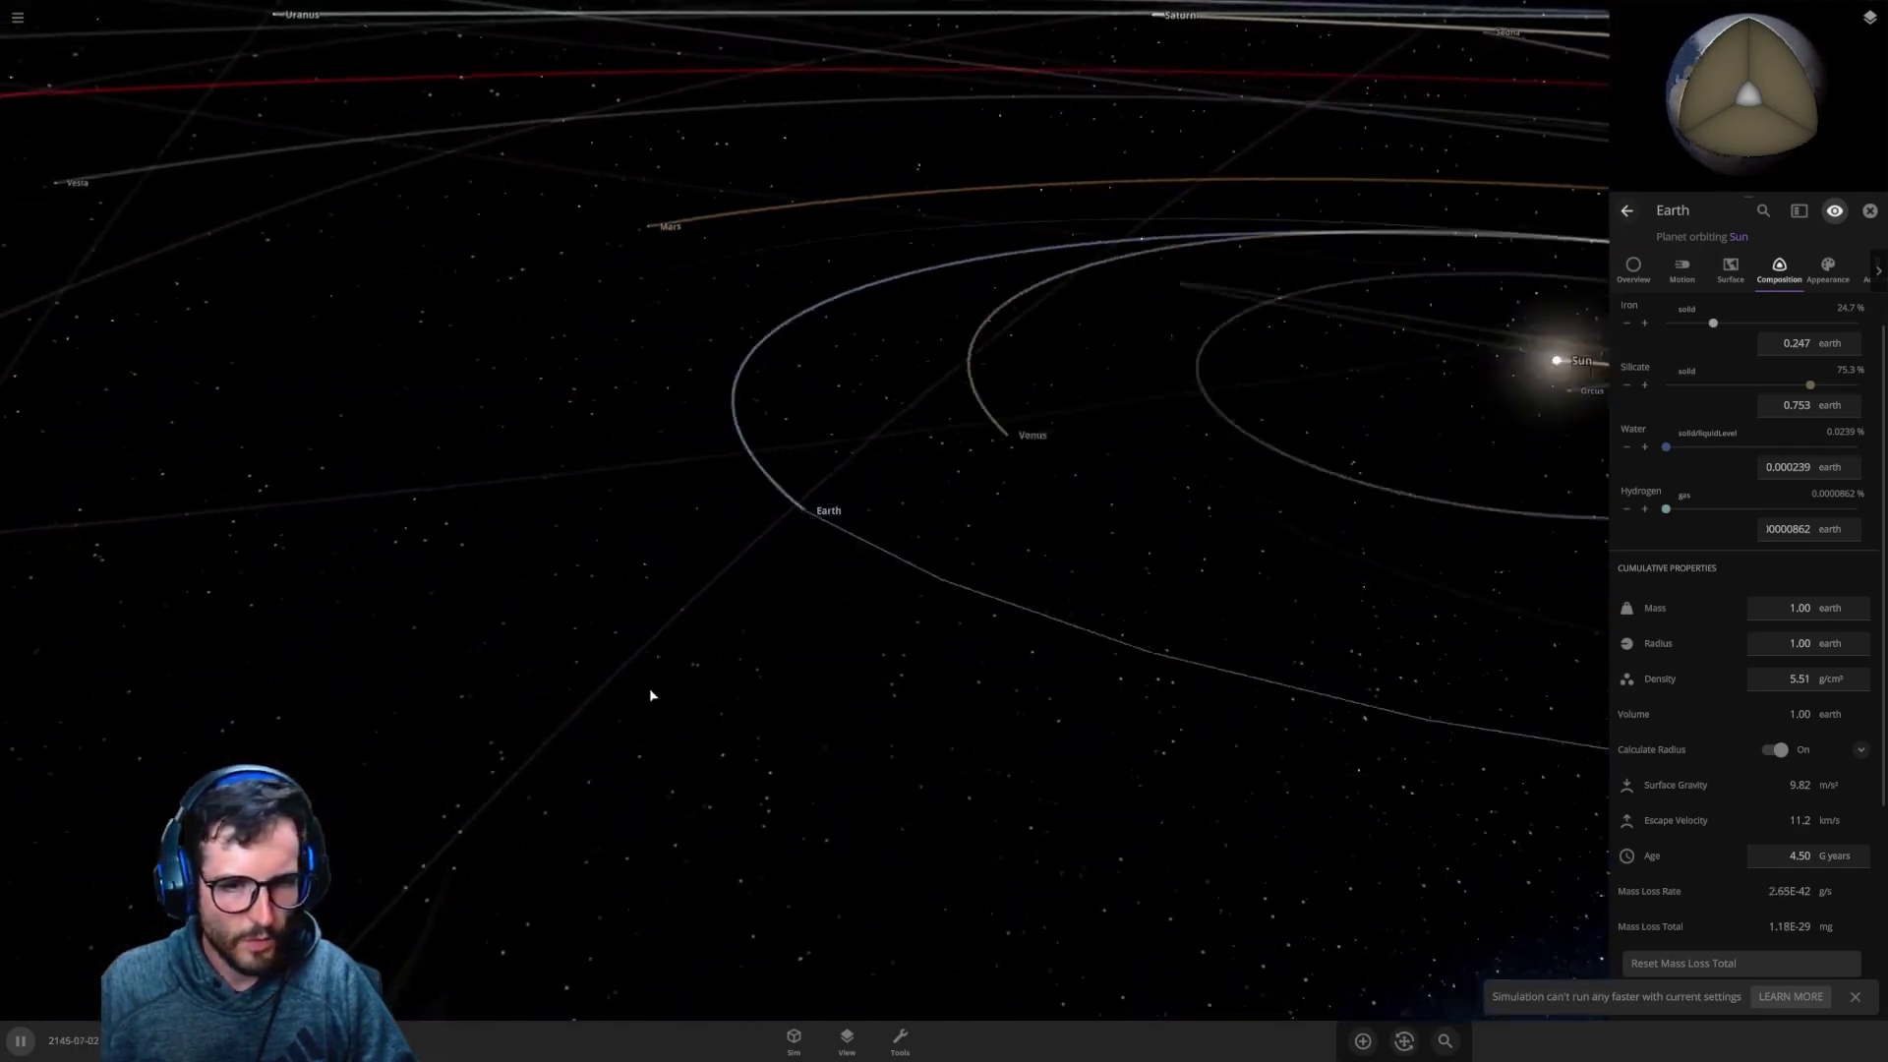
pyautogui.scroll(-4, 651, 696)
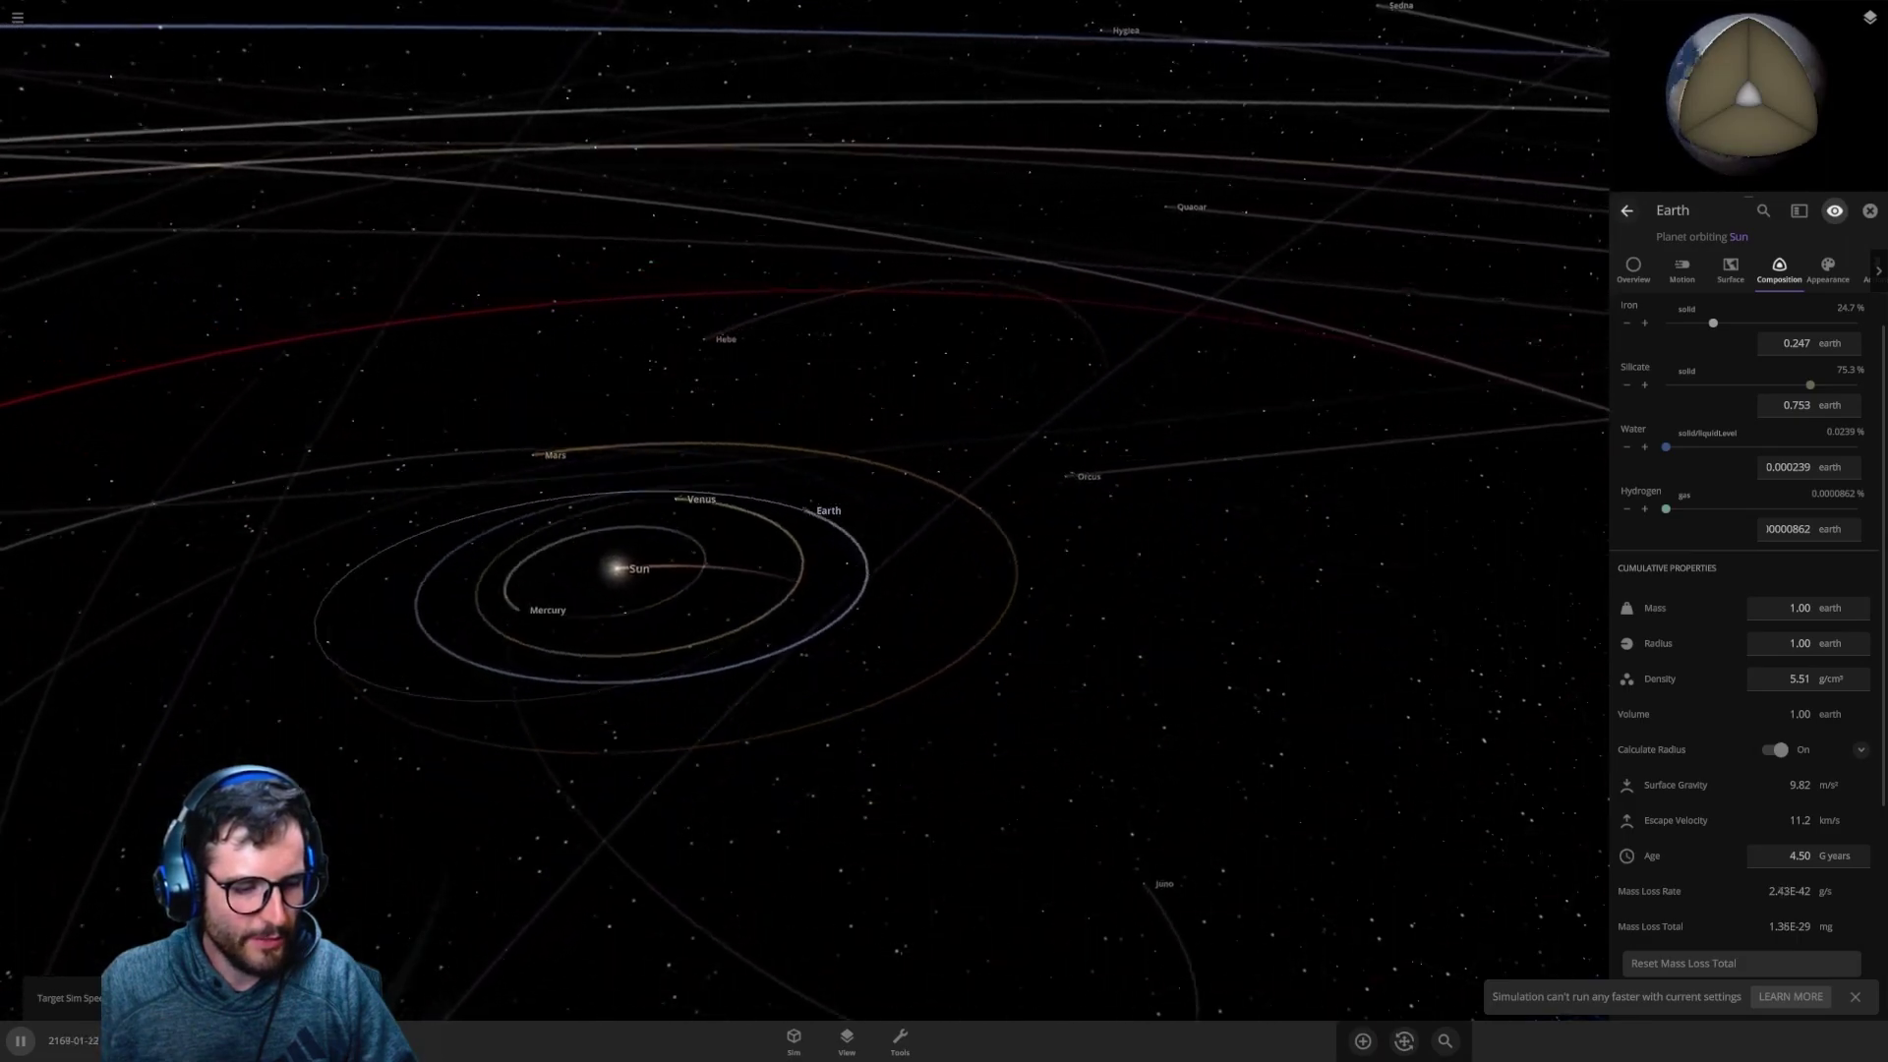
pyautogui.scroll(-10, 983, 693)
pyautogui.moveTo(973, 683); pyautogui.dragTo(986, 684)
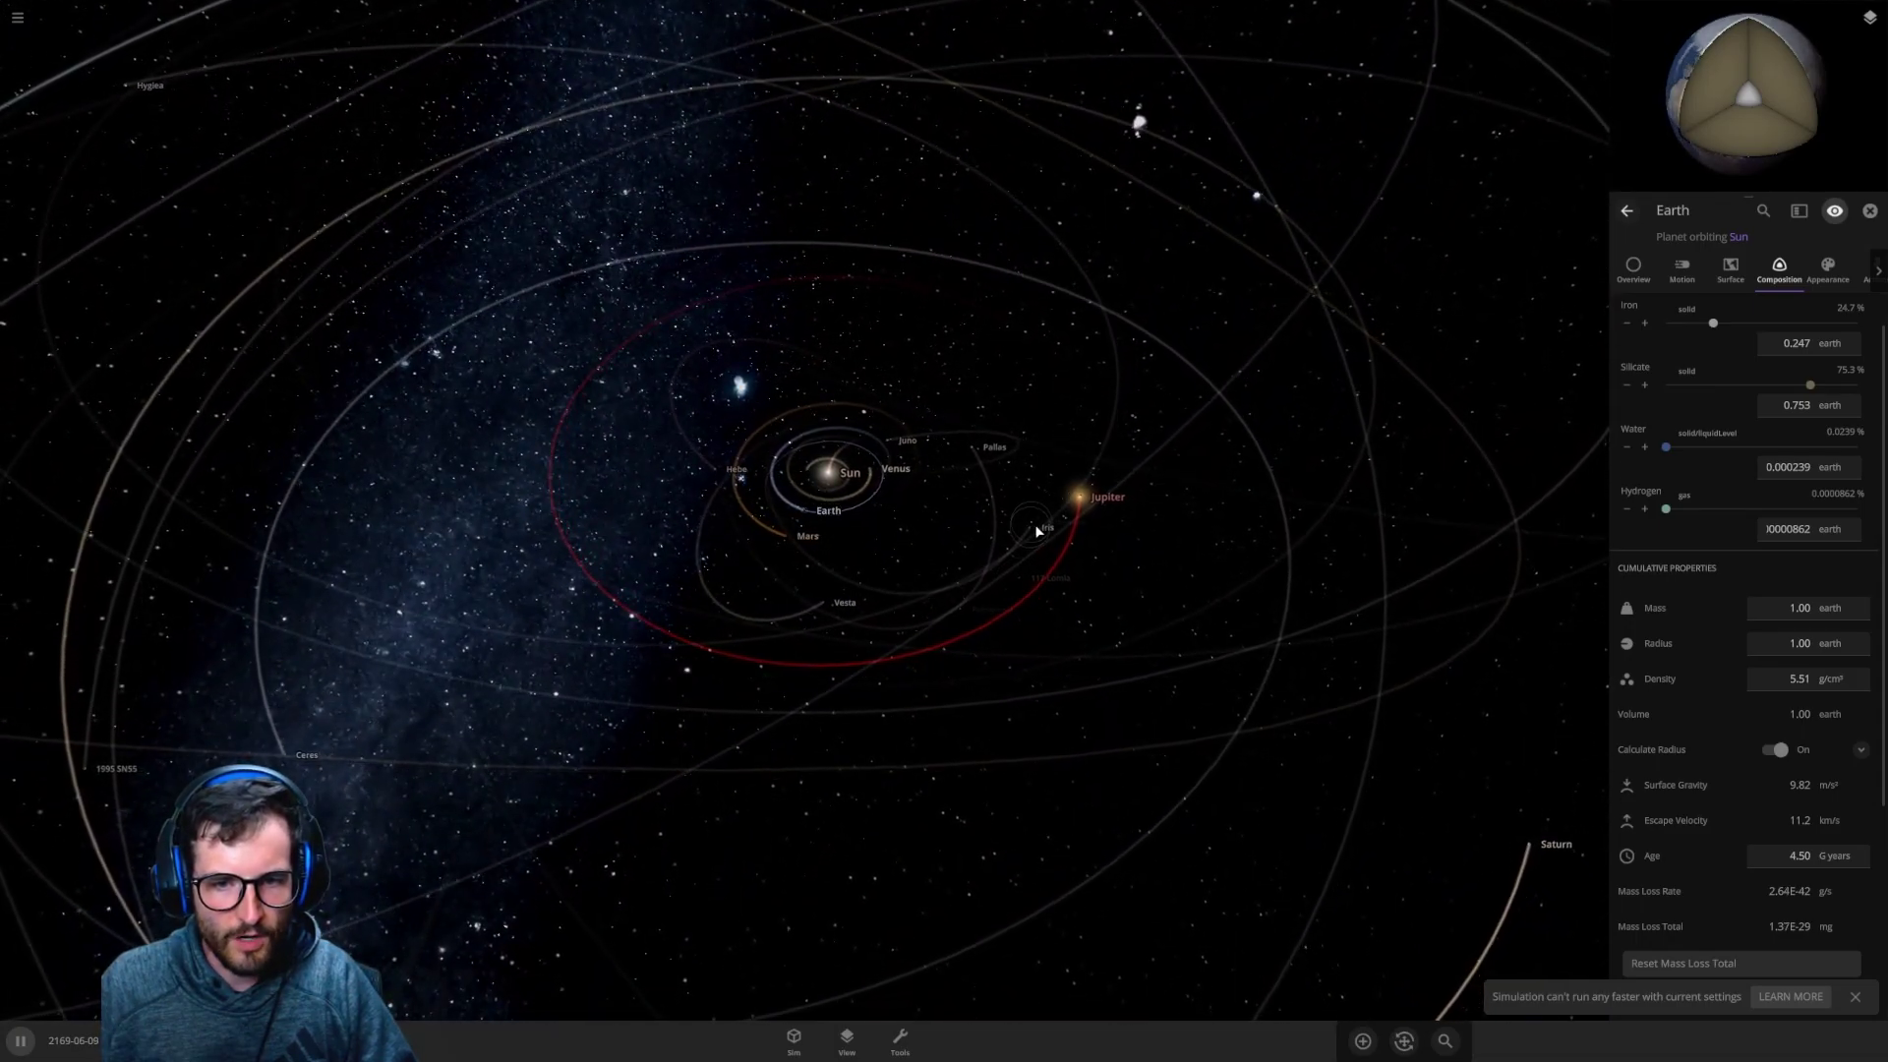
pyautogui.scroll(5, 1036, 524)
pyautogui.moveTo(1050, 498); pyautogui.dragTo(959, 723)
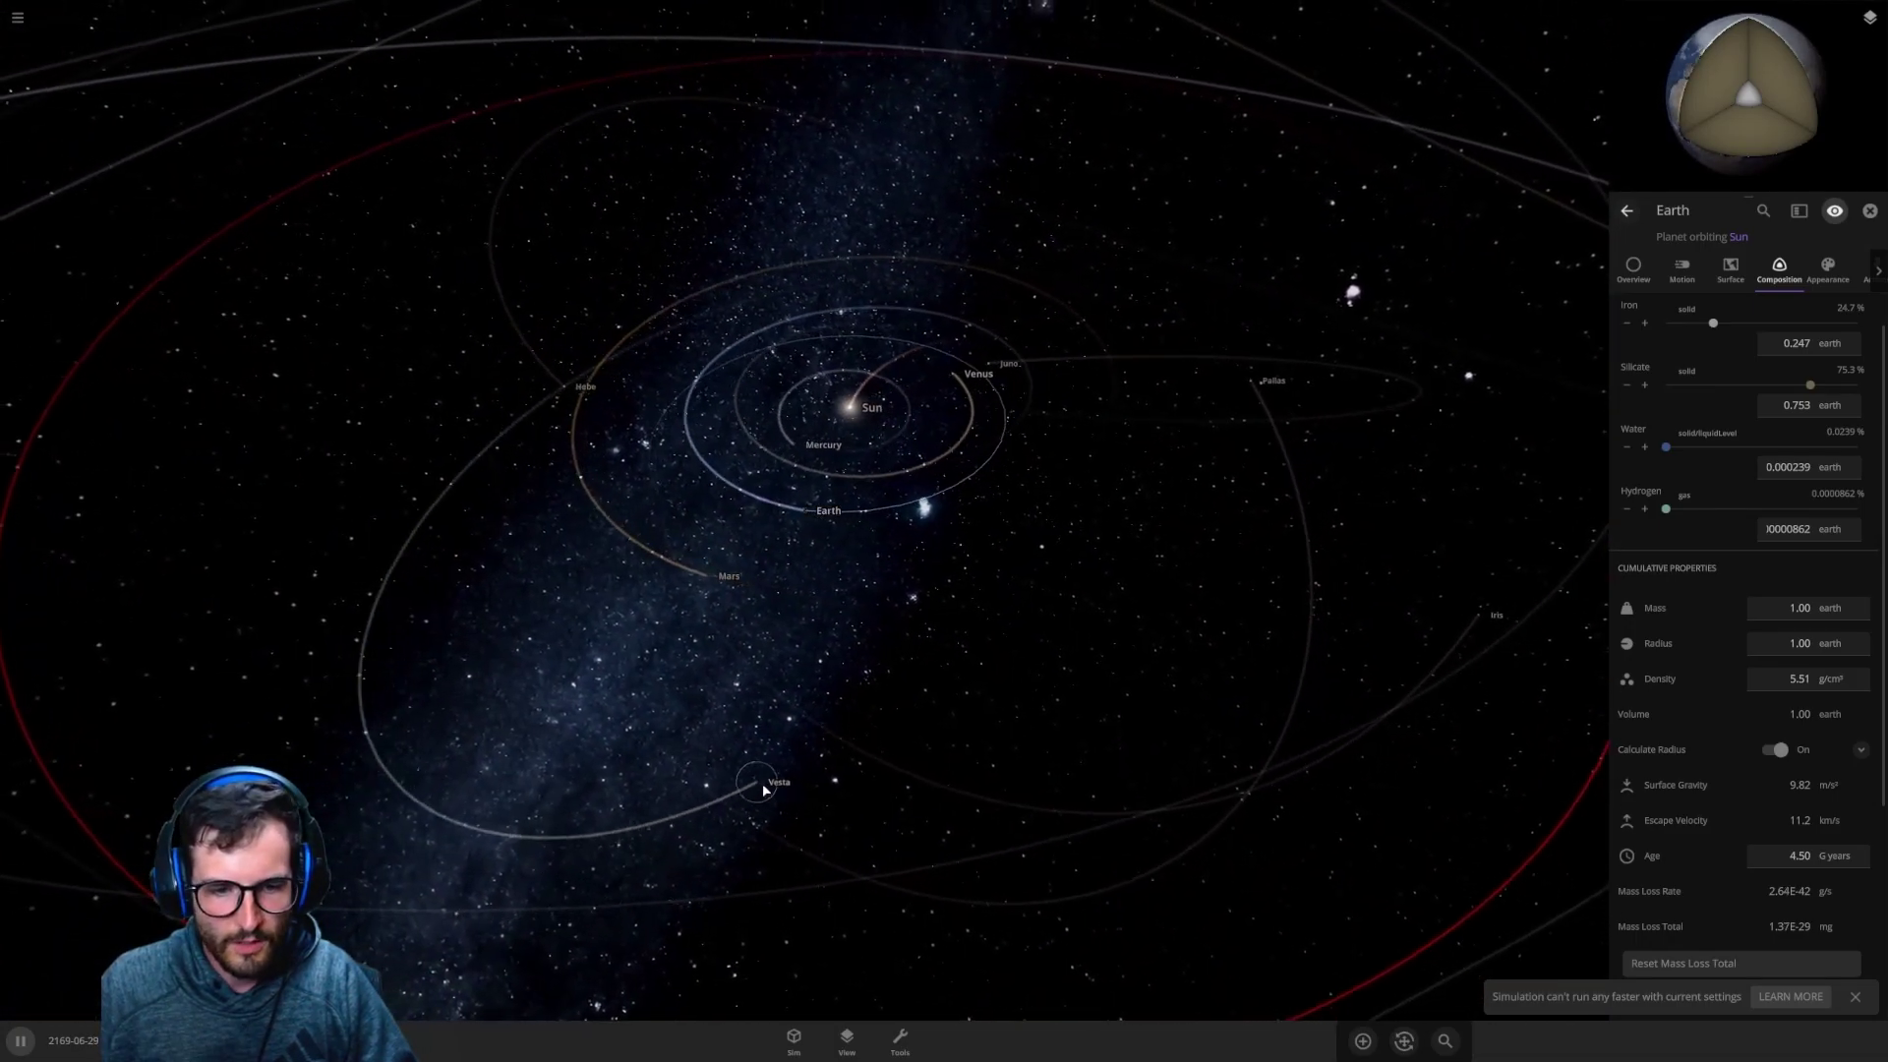
pyautogui.moveTo(764, 790); pyautogui.dragTo(646, 454)
pyautogui.scroll(3, 643, 446)
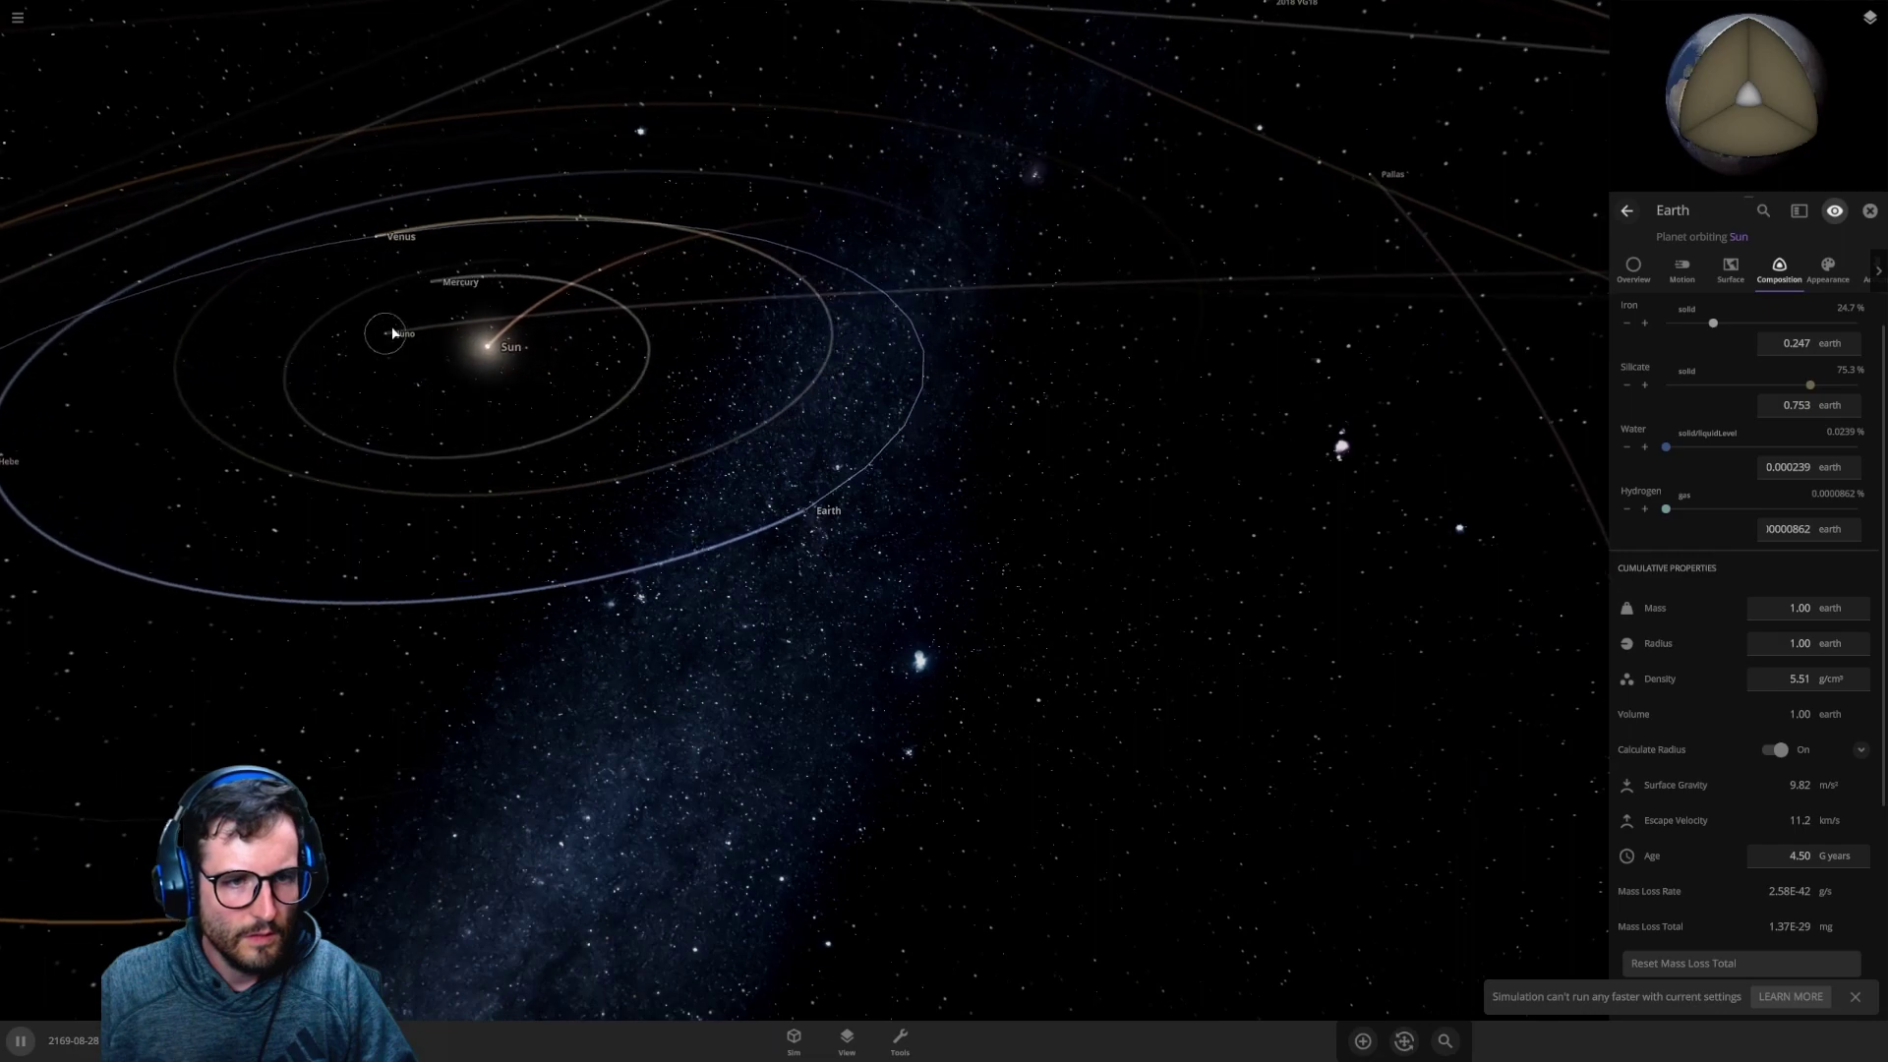
# Step: Close Earth's properties and hide the interface to view the planetary orbits out past Jupiter without overlays
pyautogui.click(384, 339)
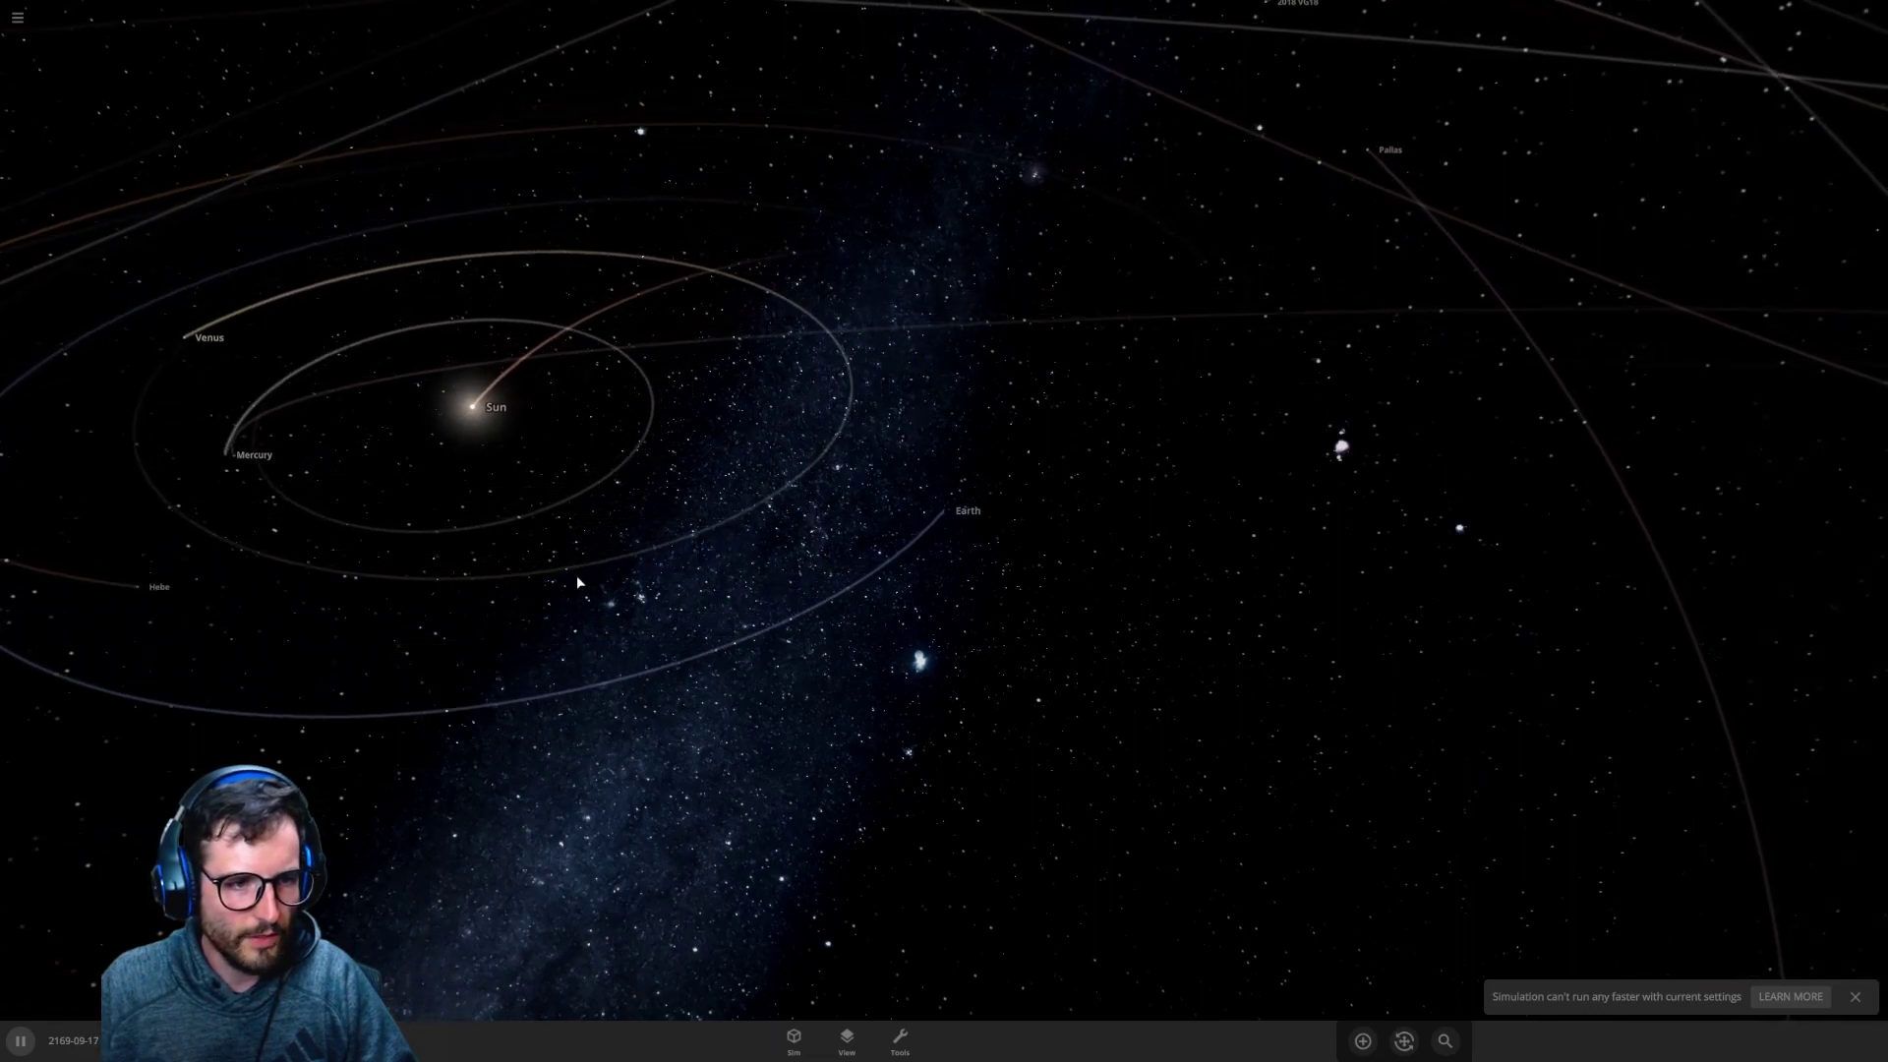
pyautogui.press('u')
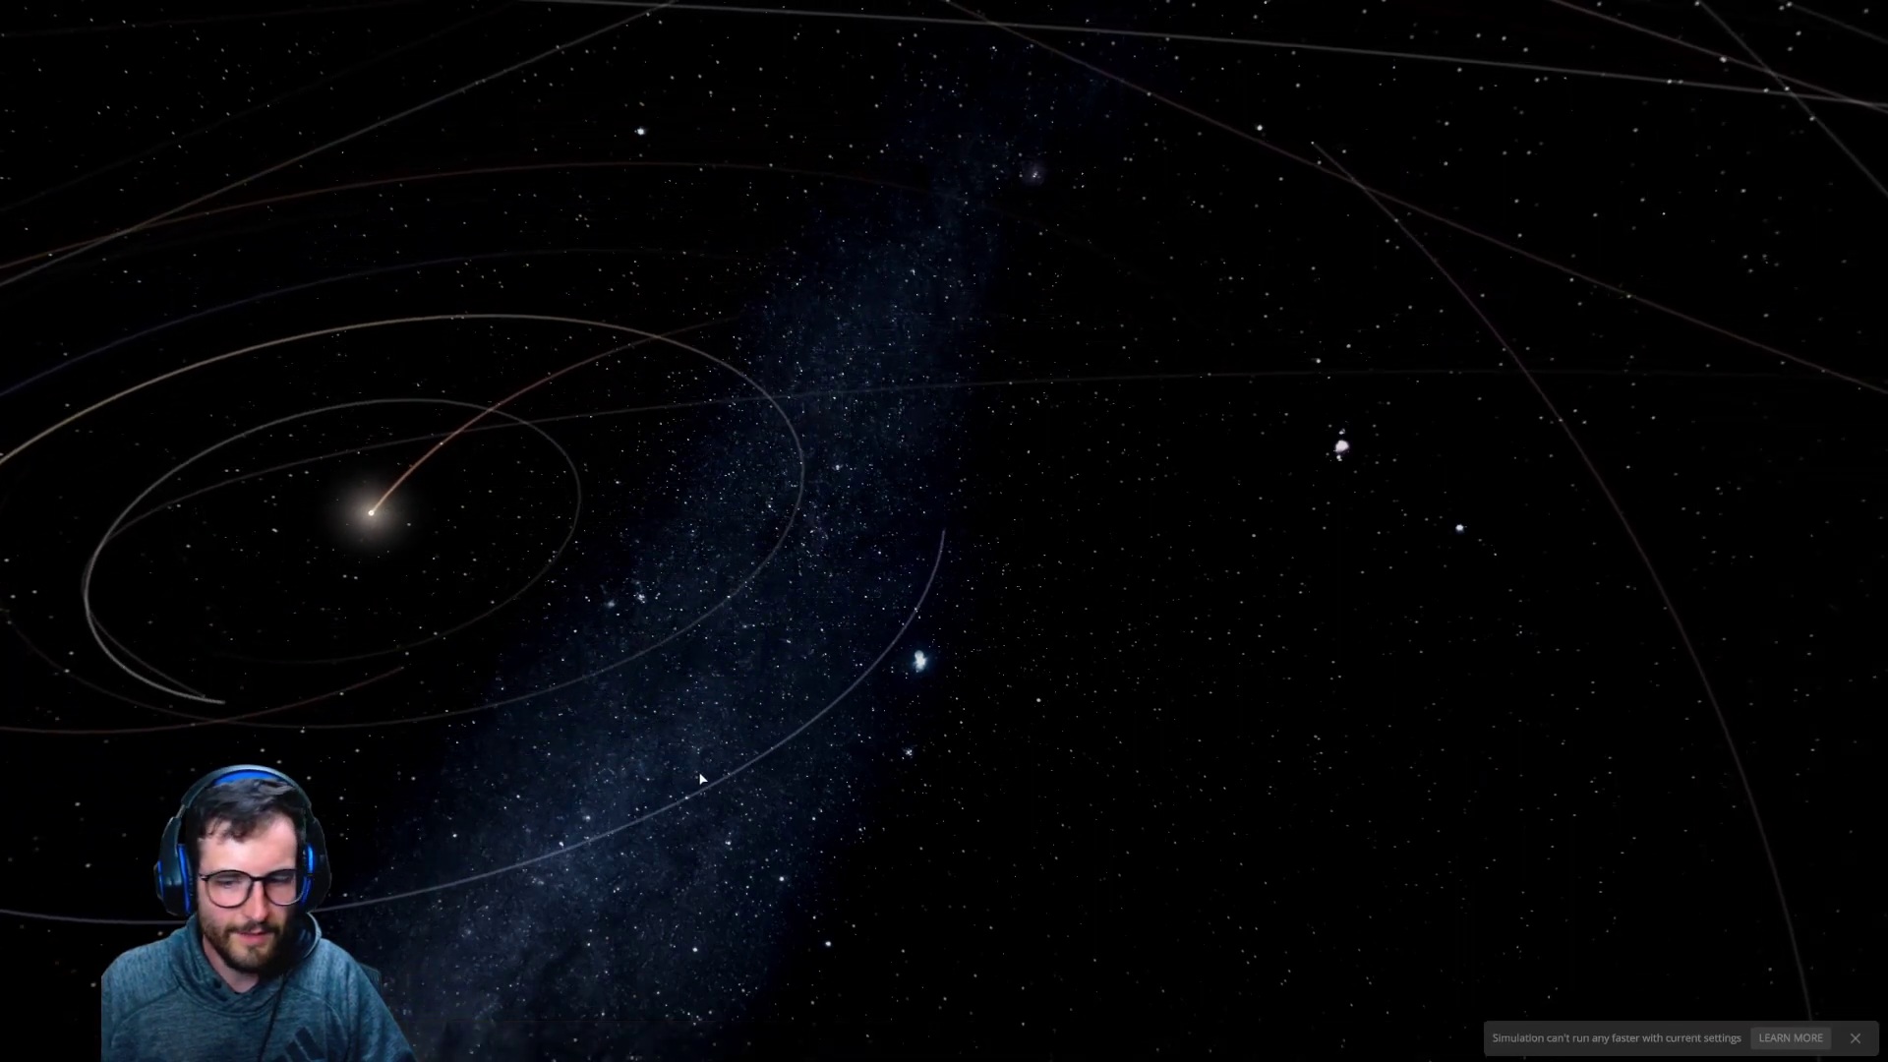
pyautogui.moveTo(800, 791); pyautogui.dragTo(786, 781)
pyautogui.scroll(-8, 786, 781)
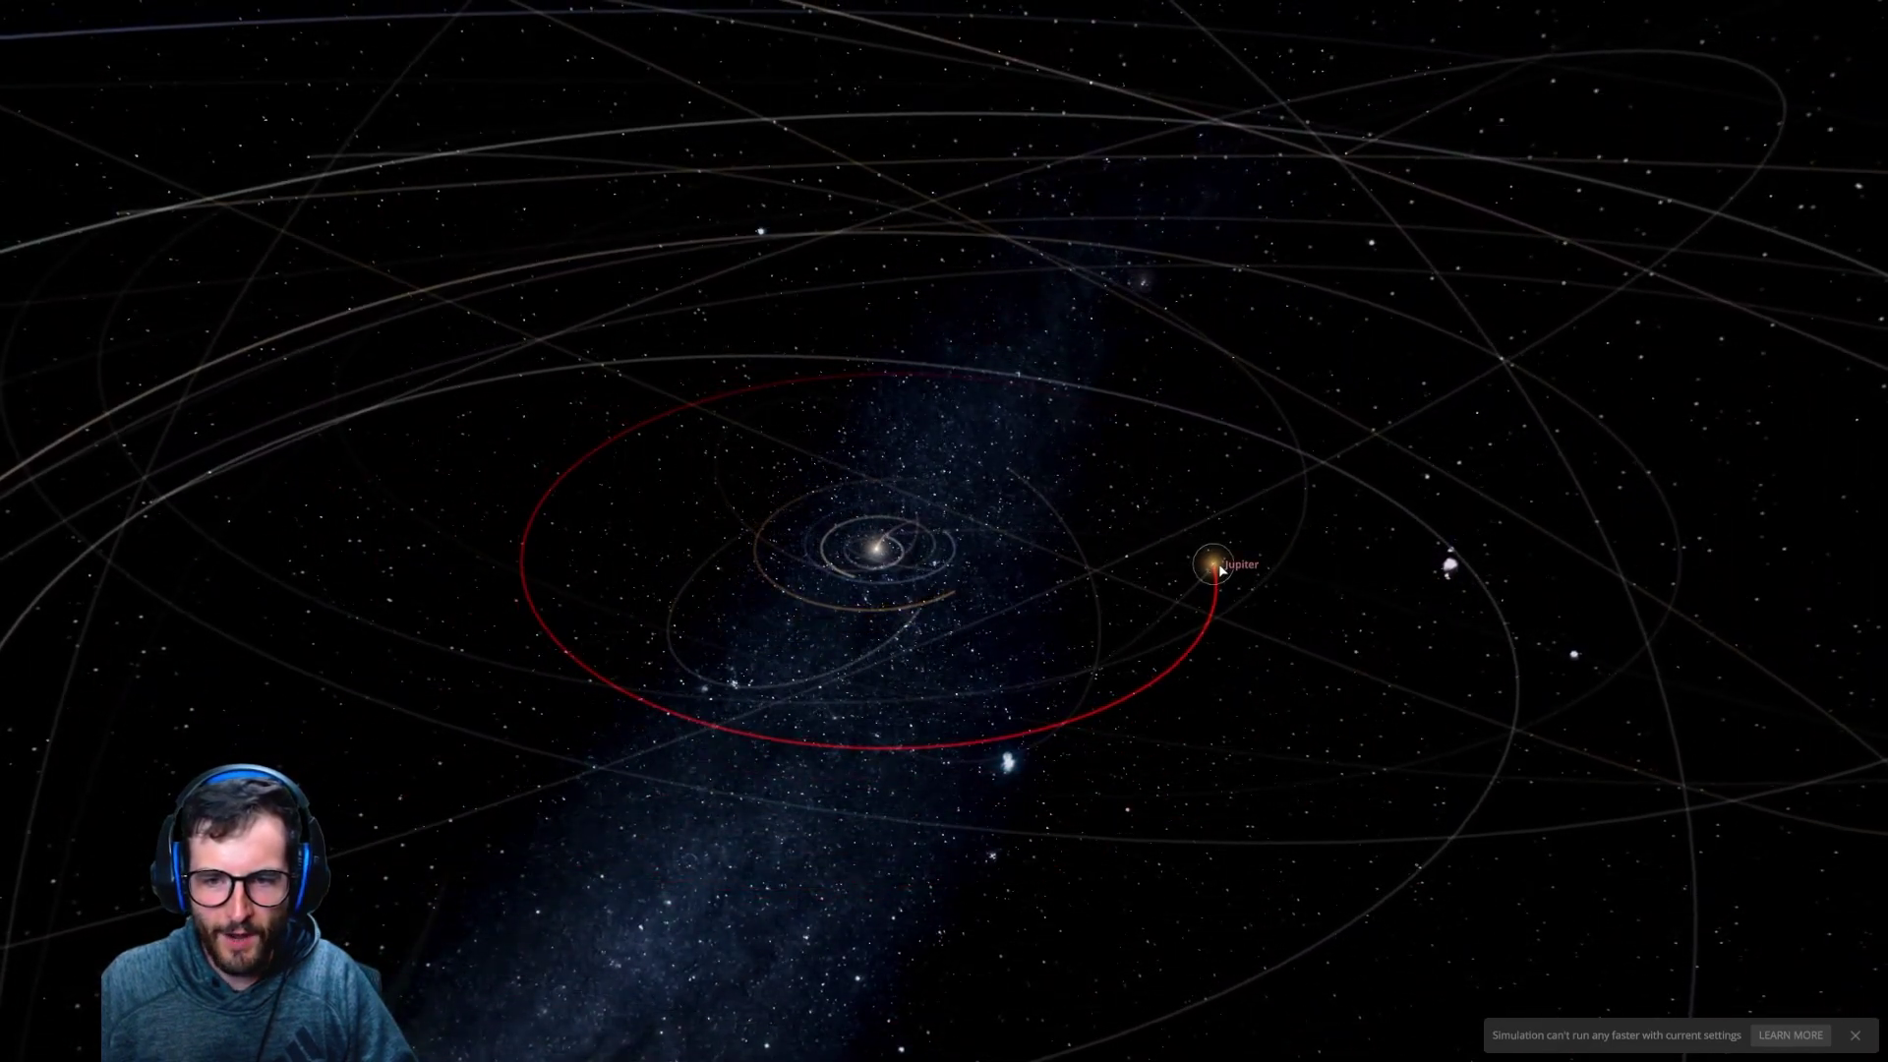
# Step: Select Jupiter, focus the view on it, and look at the glowing star up close from different angles
pyautogui.click(1219, 567)
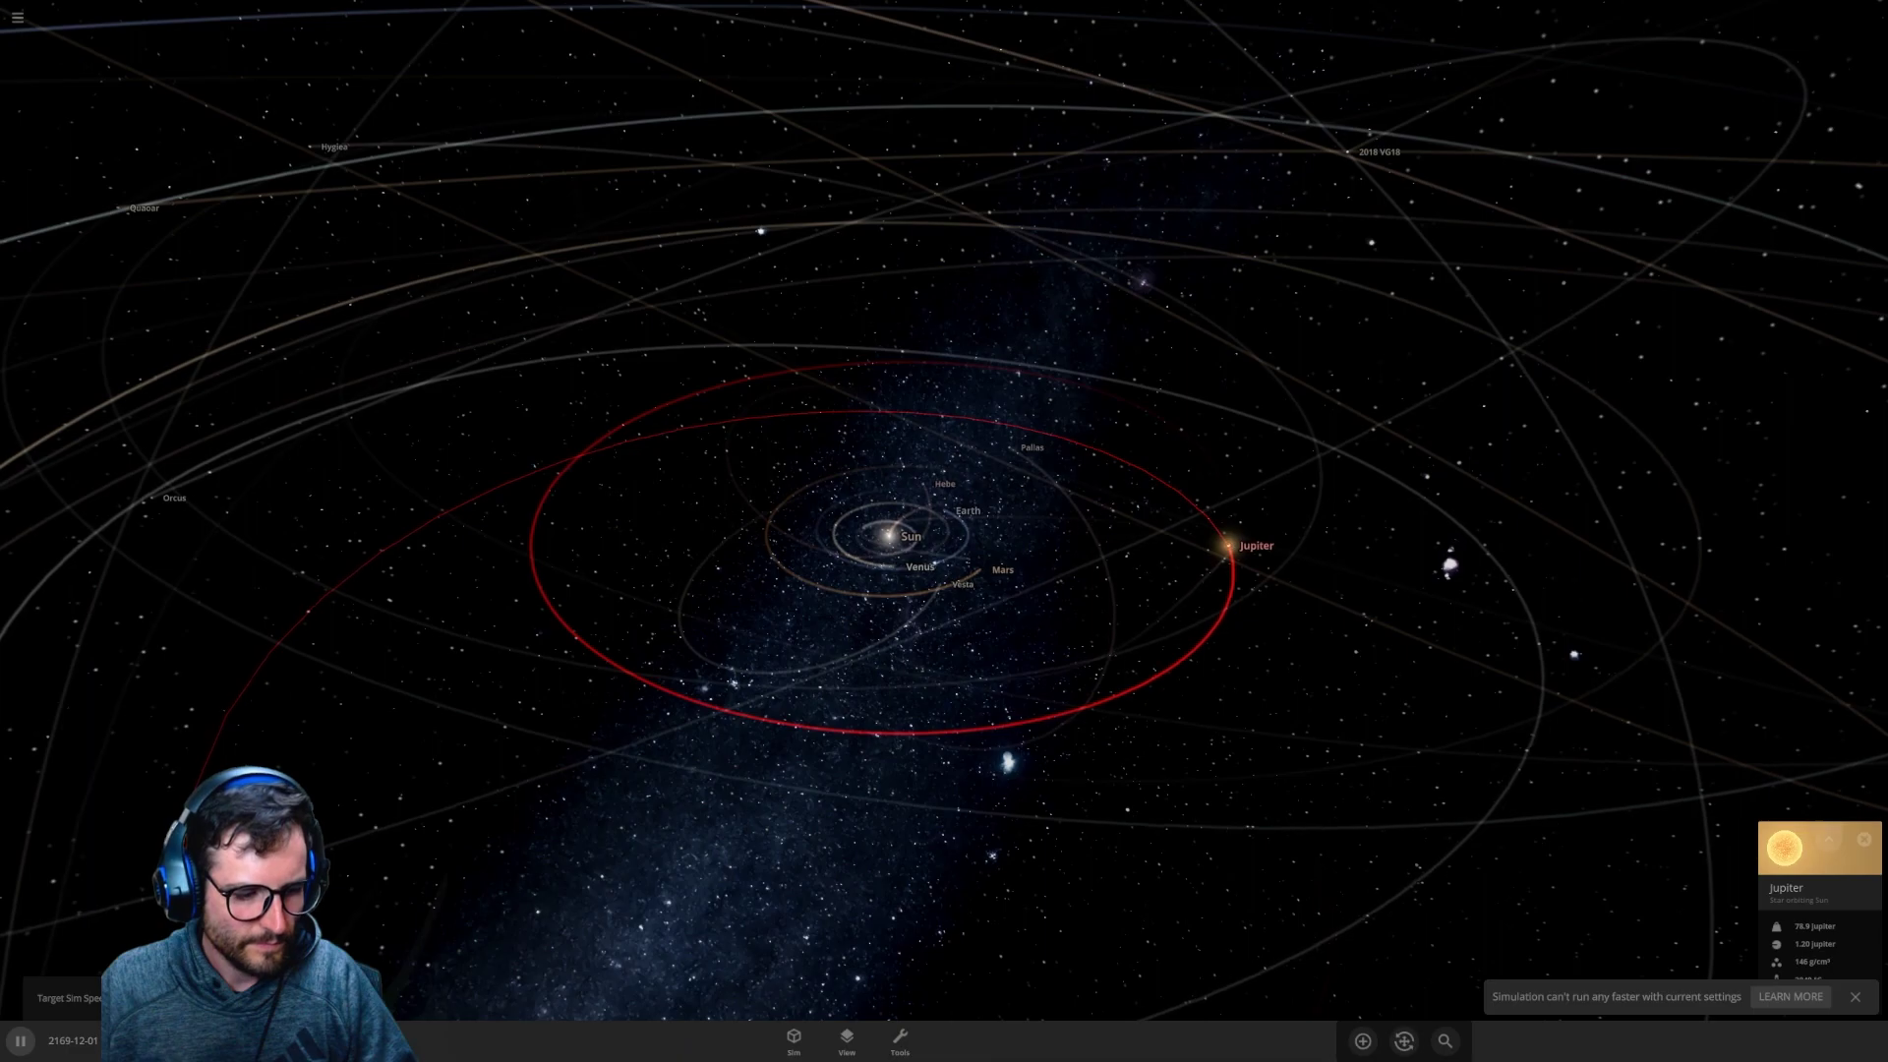
pyautogui.scroll(10, 1188, 425)
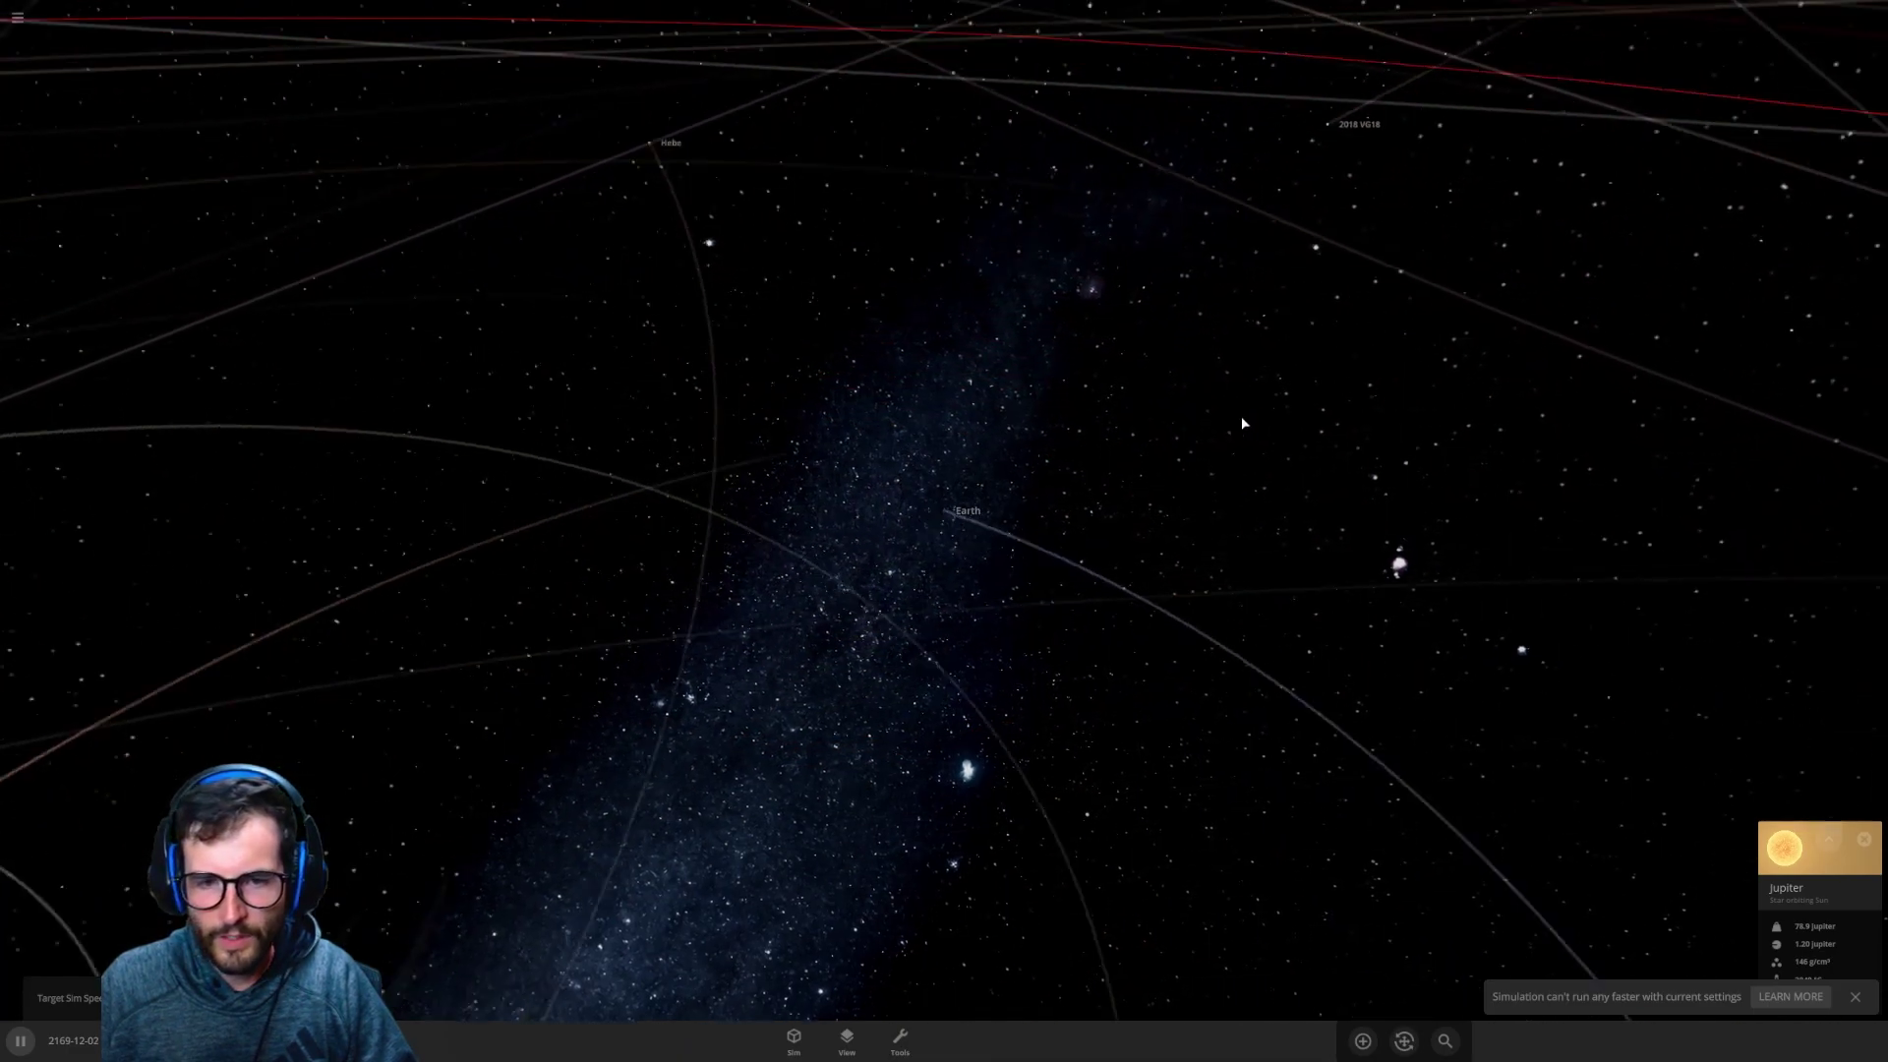
pyautogui.scroll(-10, 1188, 425)
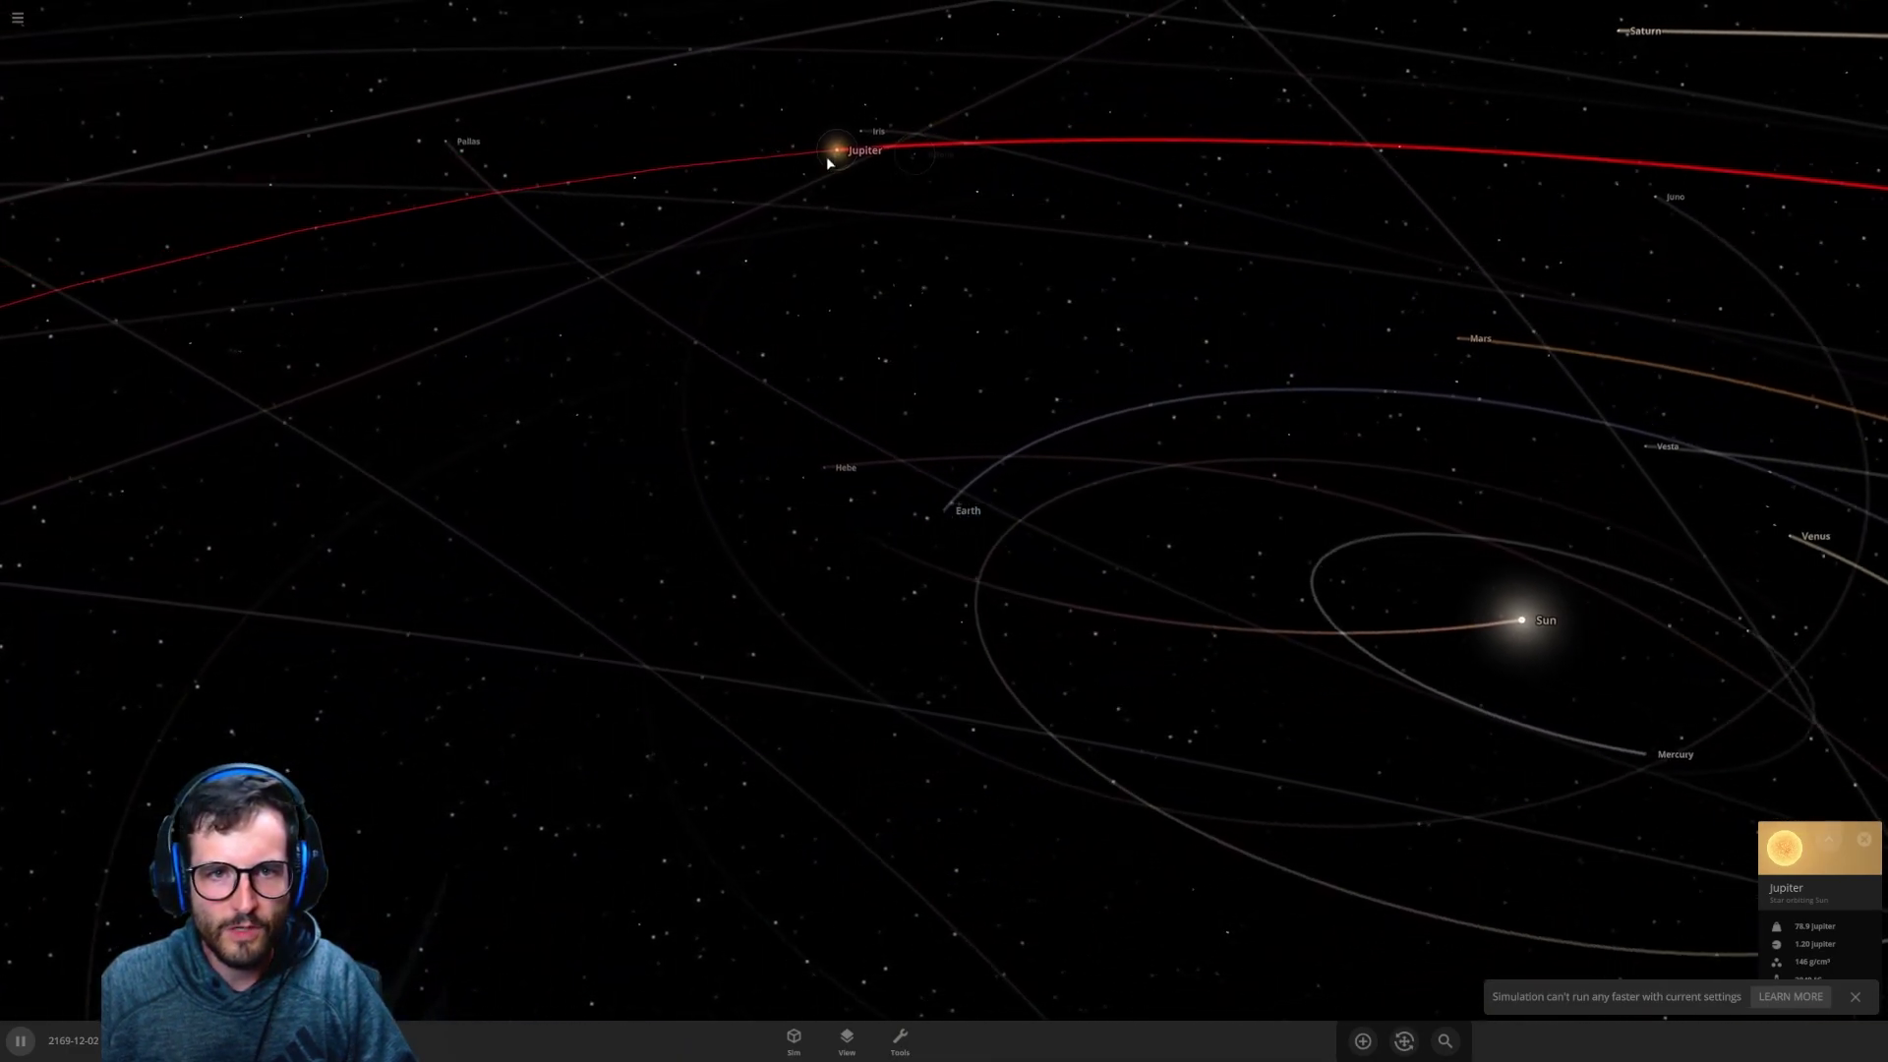
pyautogui.doubleClick(843, 155)
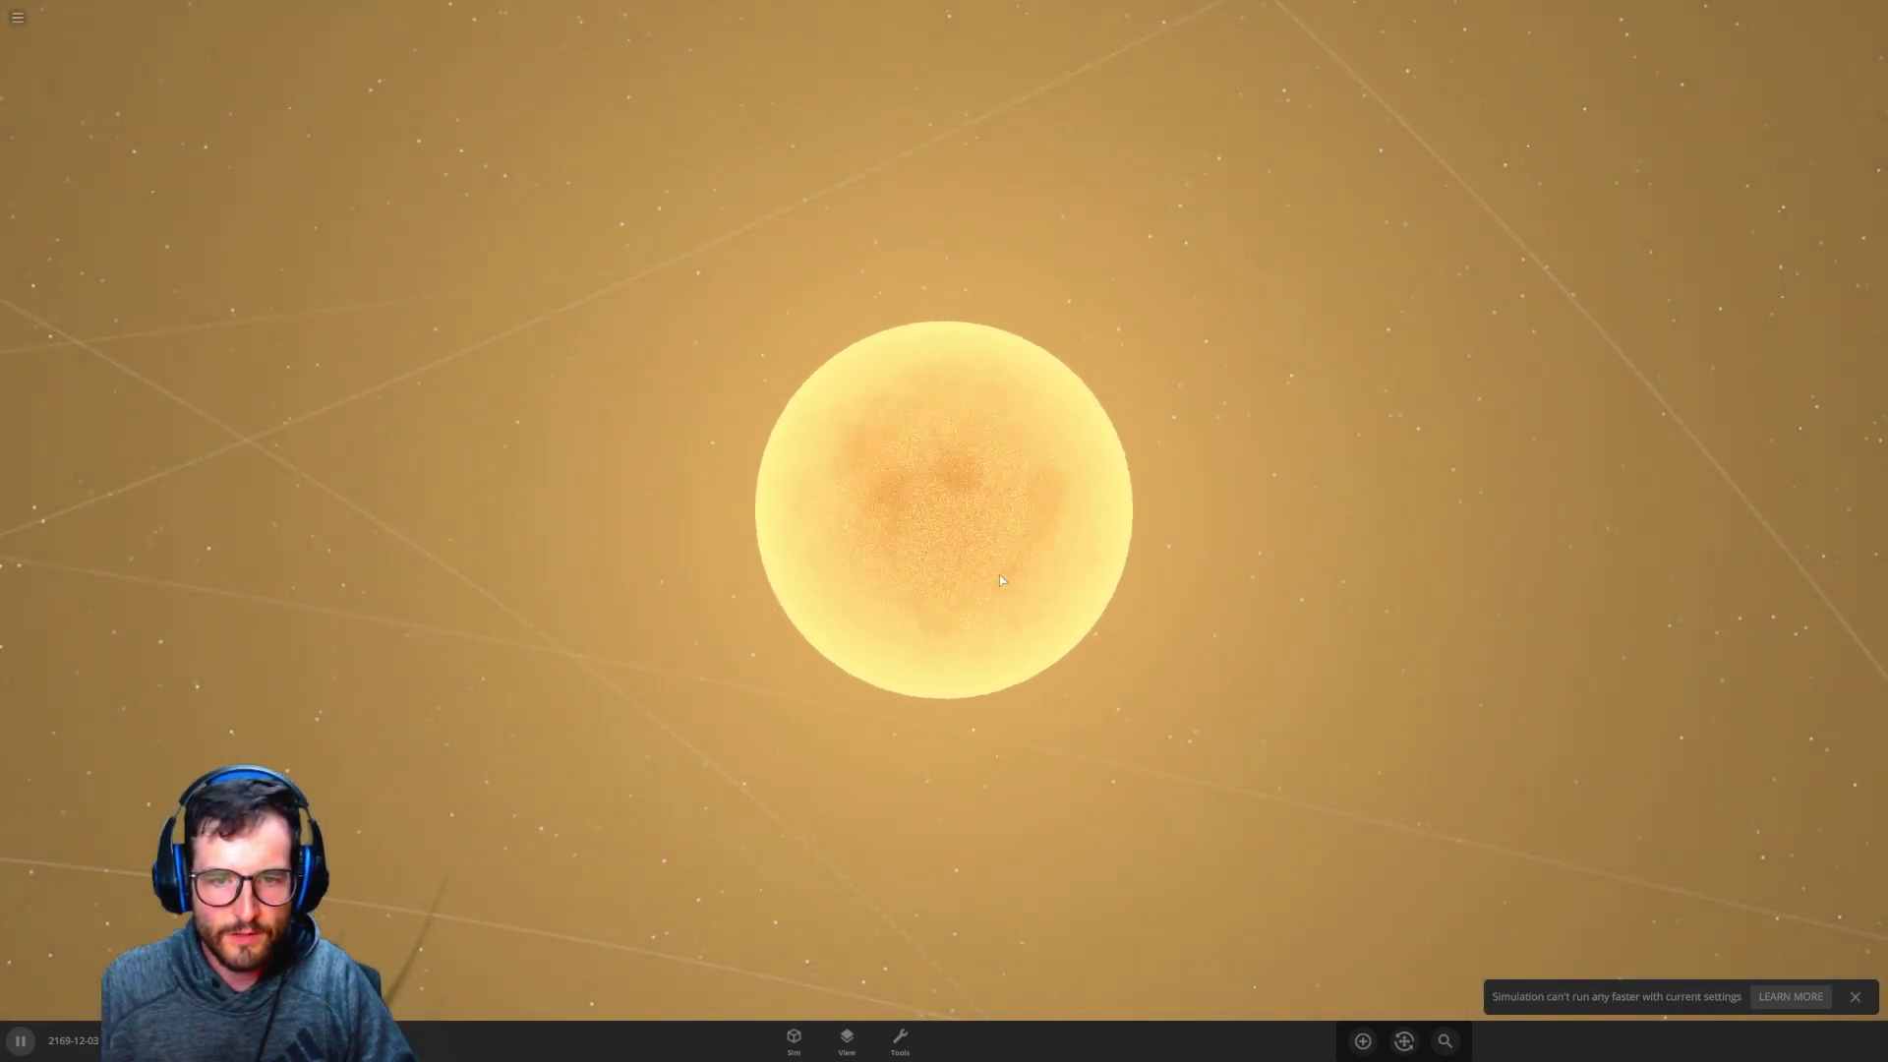
pyautogui.moveTo(999, 574); pyautogui.dragTo(1085, 468)
pyautogui.scroll(-3, 1085, 468)
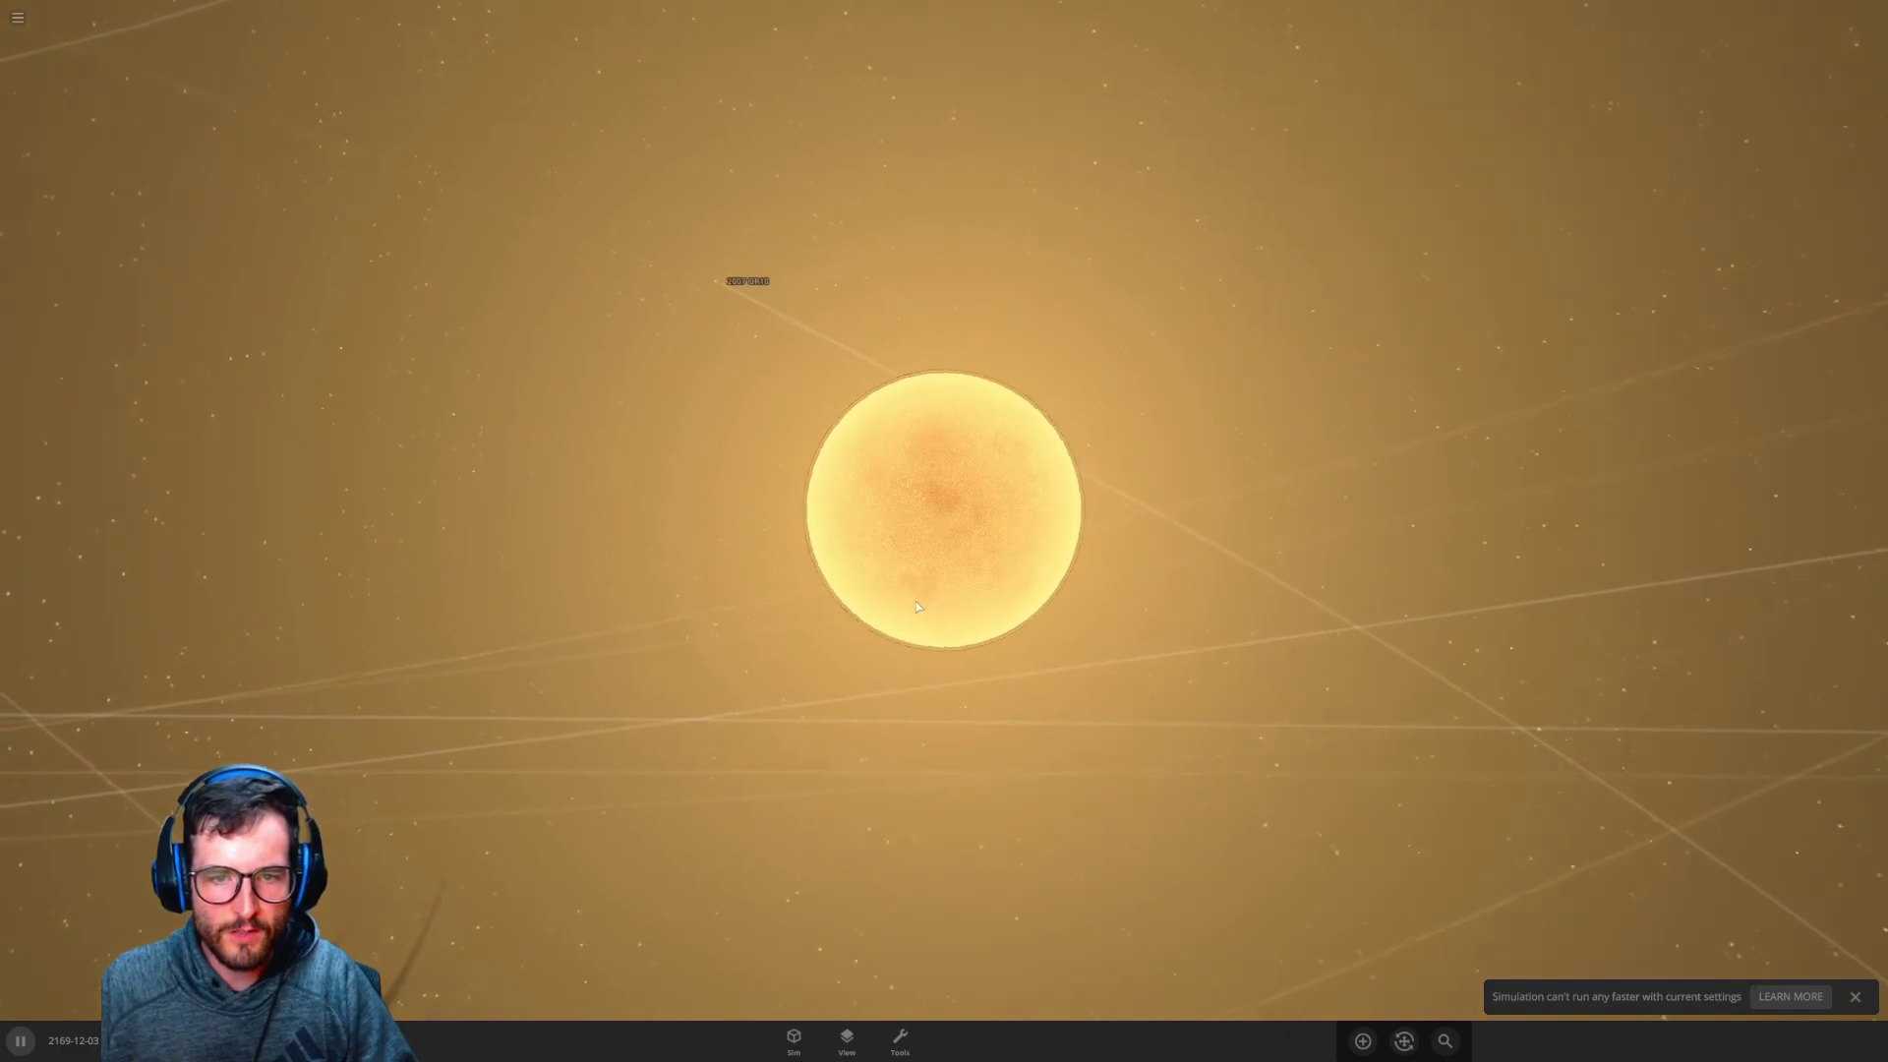
pyautogui.scroll(-2, 1082, 482)
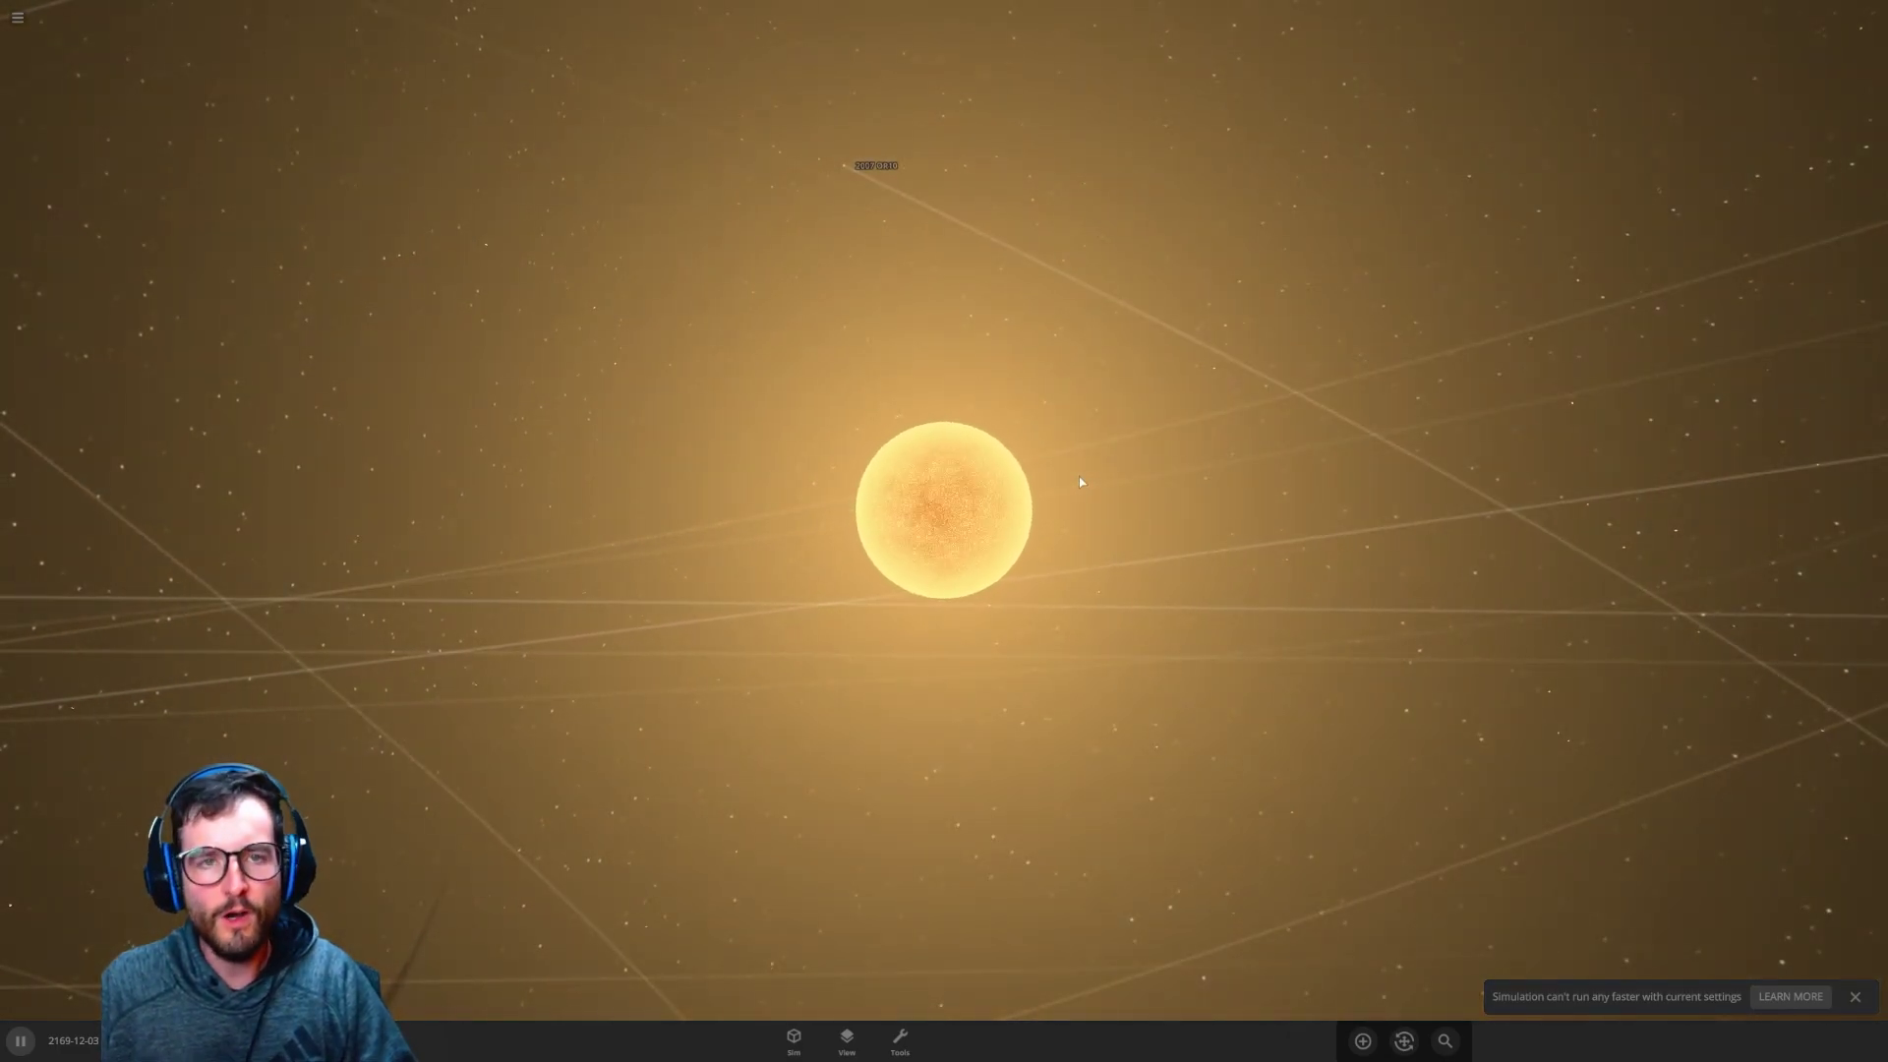